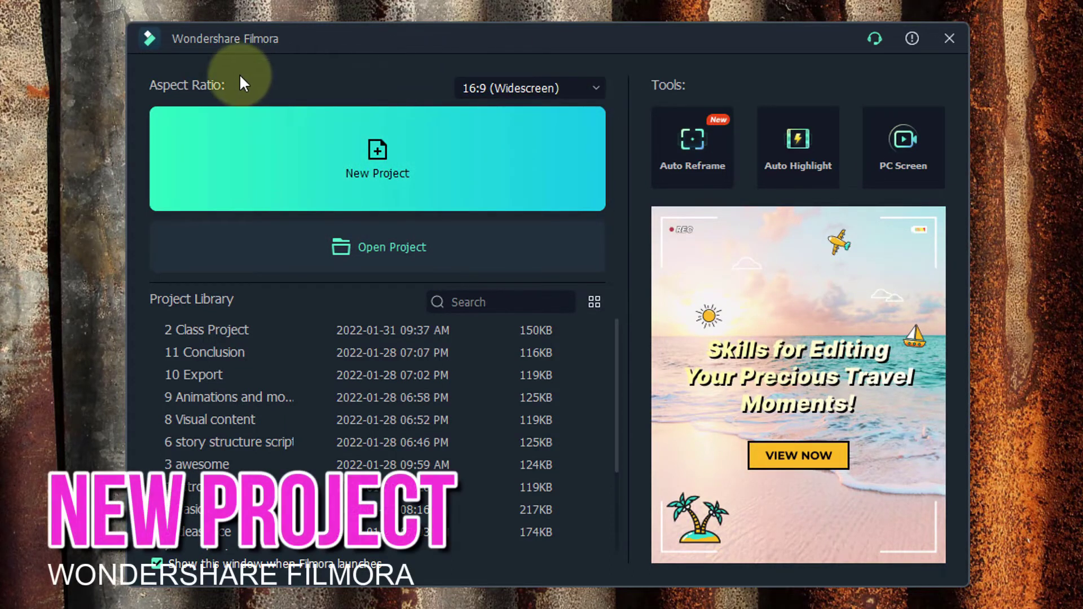
- Create a new project with the 9:16 (Portrait) aspect ratio
{"action": "left_click", "coordinate": [597, 86]}
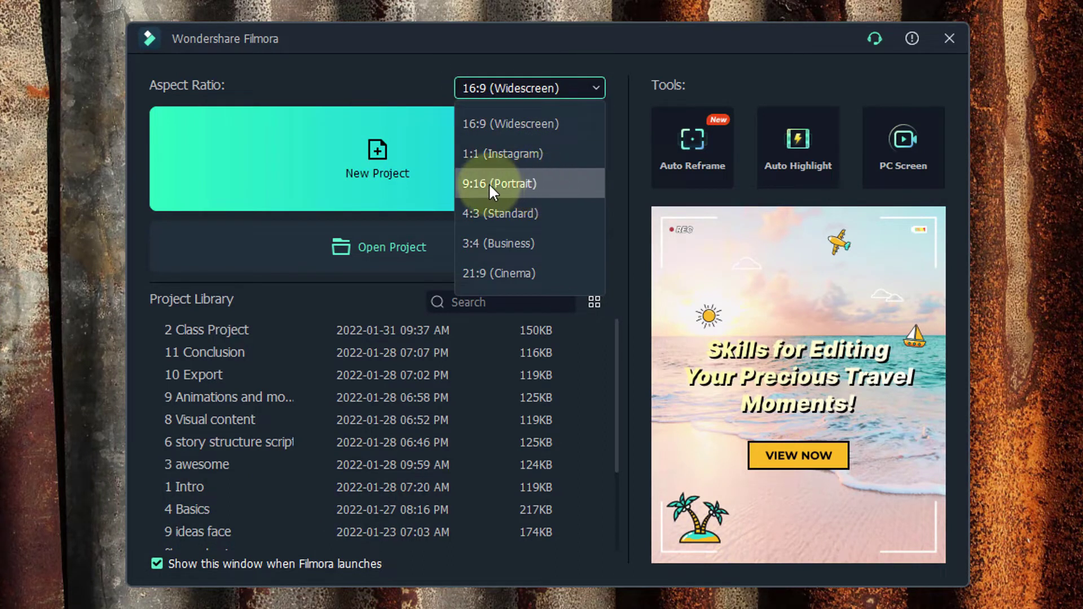
{"action": "left_click", "coordinate": [574, 176]}
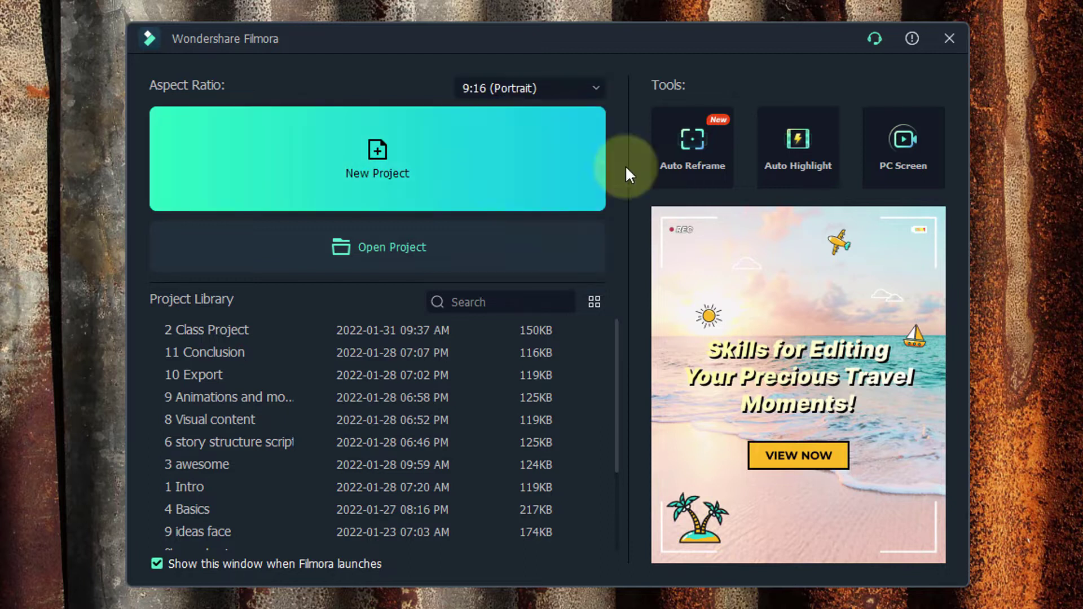
{"action": "left_click", "coordinate": [372, 168]}
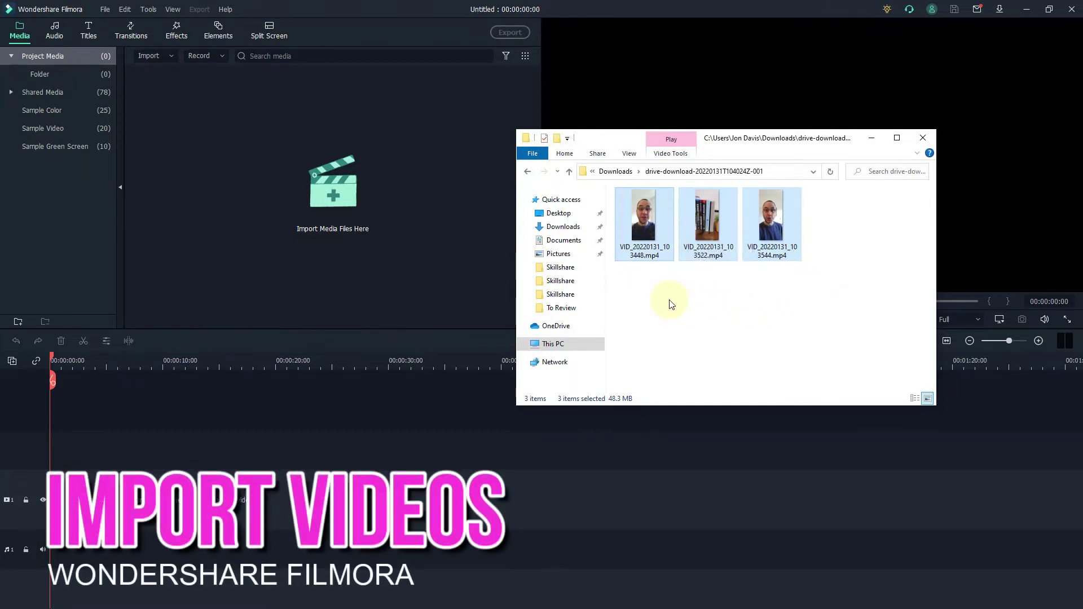
- Import the three VID_20220131 phone videos from the download folder and the sk1_intro clip into the project media
{"action": "left_click_drag", "start_coordinate": [647, 213], "coordinate": [290, 196]}
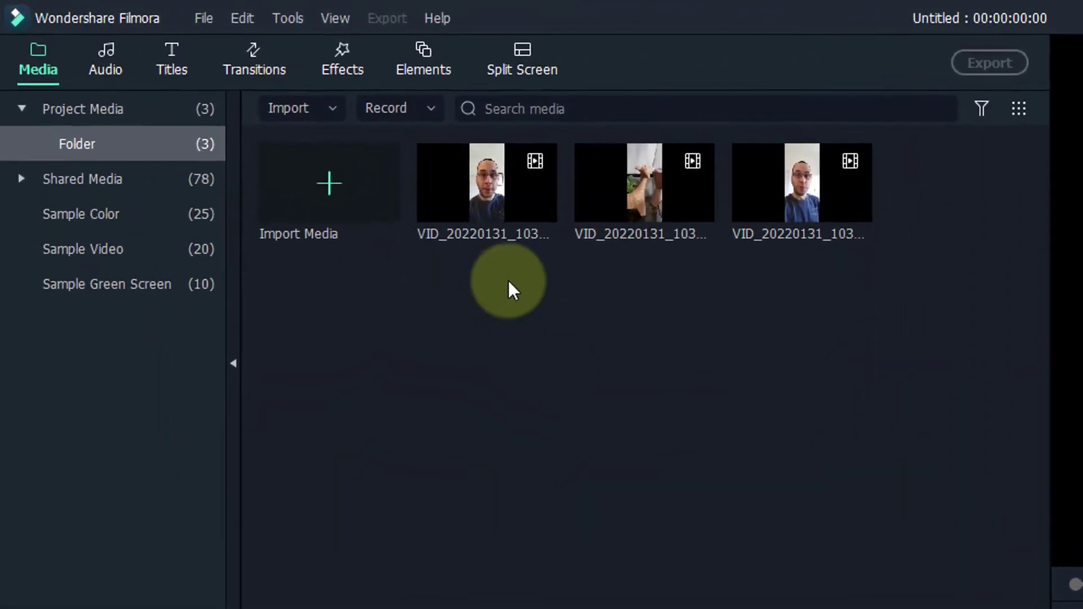
{"action": "left_click", "coordinate": [316, 113]}
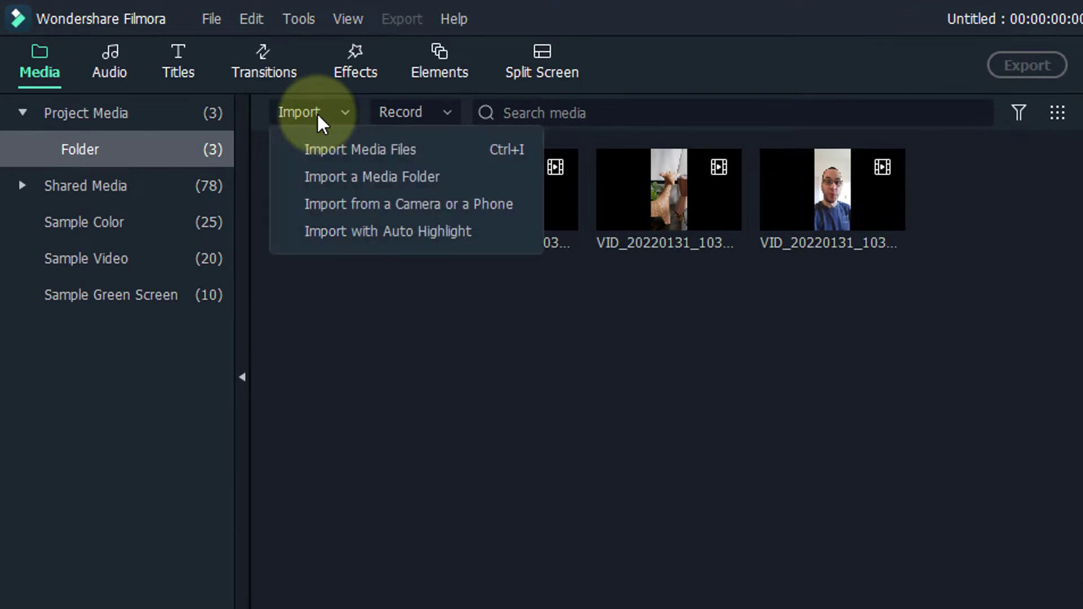
{"action": "left_click", "coordinate": [340, 149]}
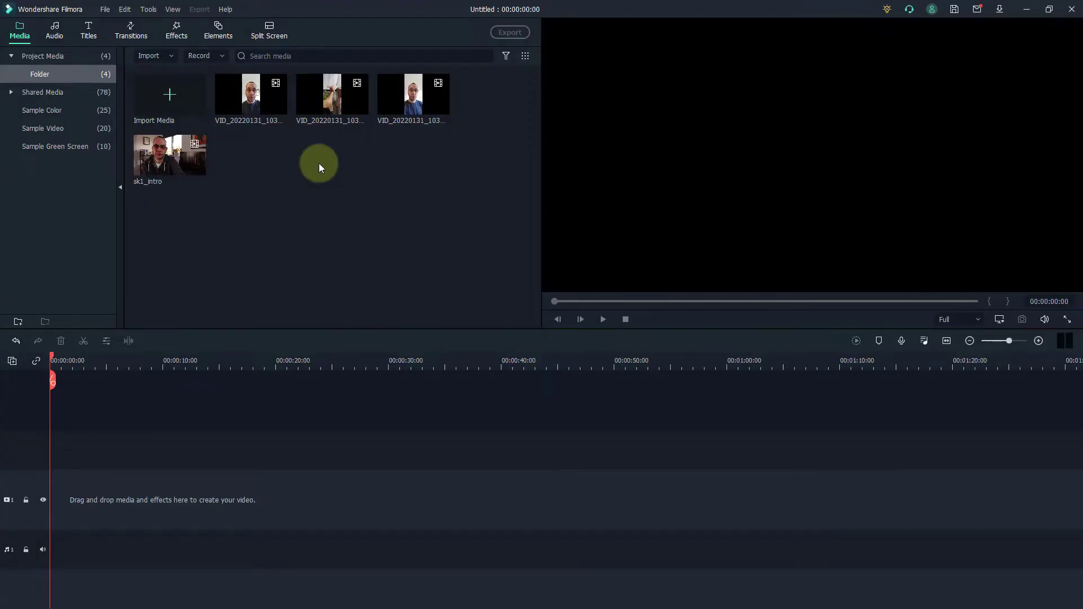
- Place the clip VID_20220131_103448 at the start of video track 1, keeping the project settings of 1080 x 1920 25fps
{"action": "left_click", "coordinate": [237, 99]}
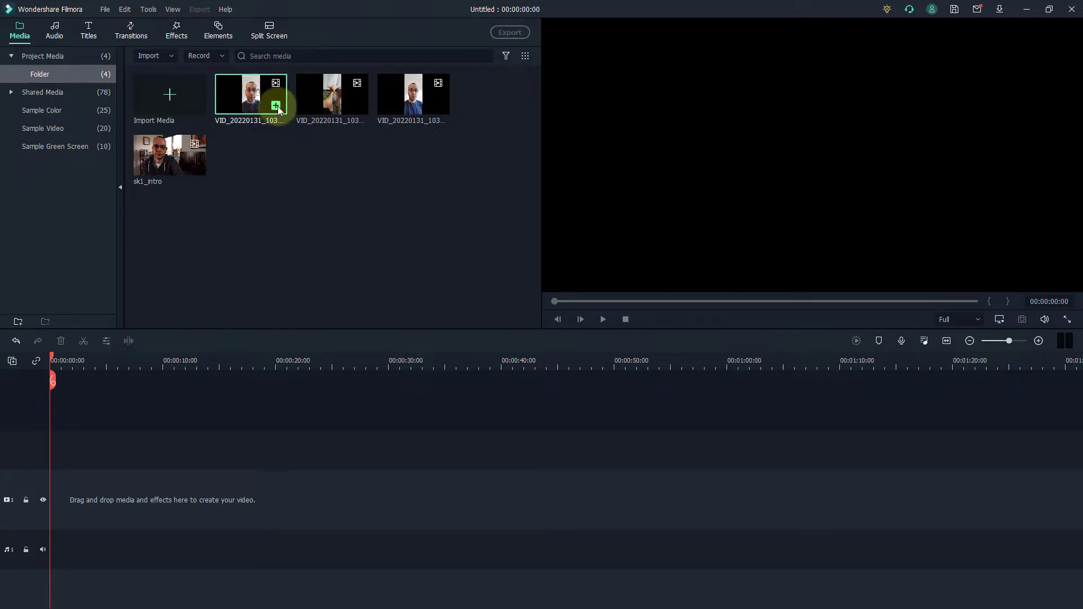
{"action": "double_click", "coordinate": [253, 95]}
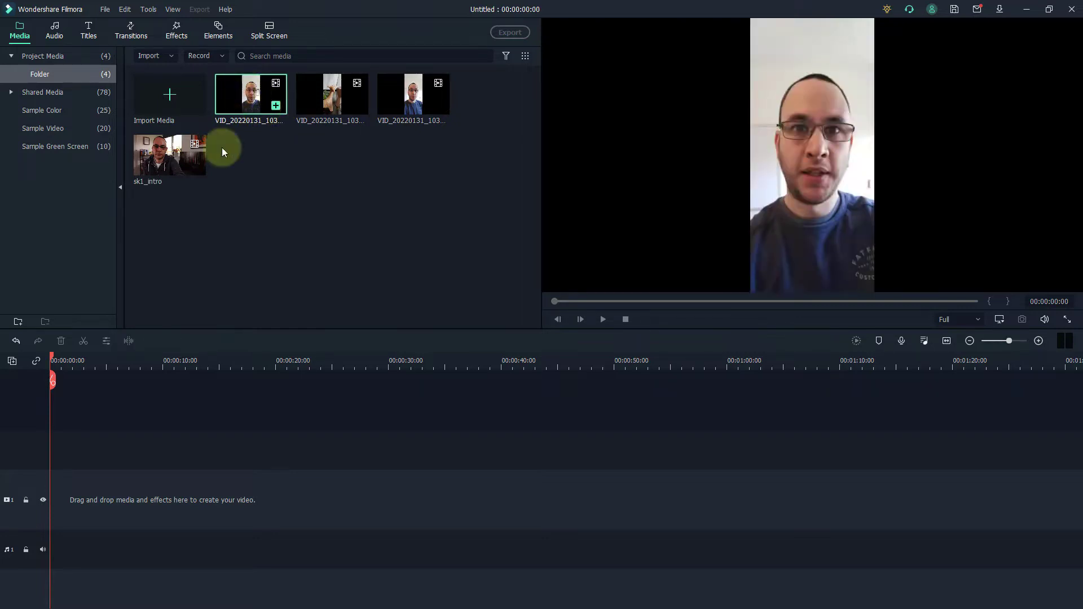
{"action": "left_click_drag", "start_coordinate": [224, 152], "coordinate": [54, 505]}
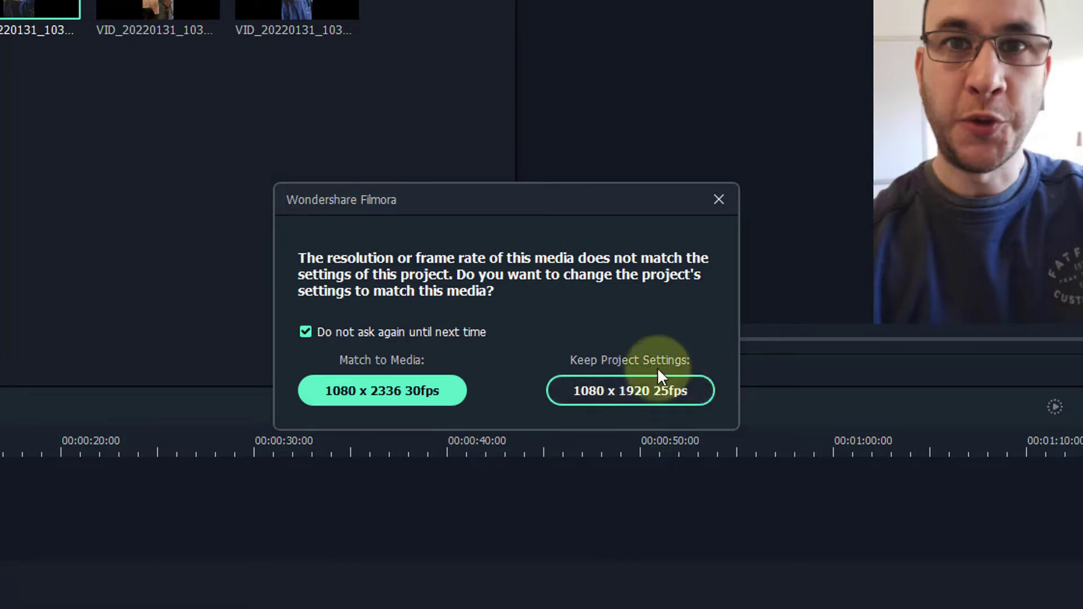
{"action": "left_click", "coordinate": [683, 393]}
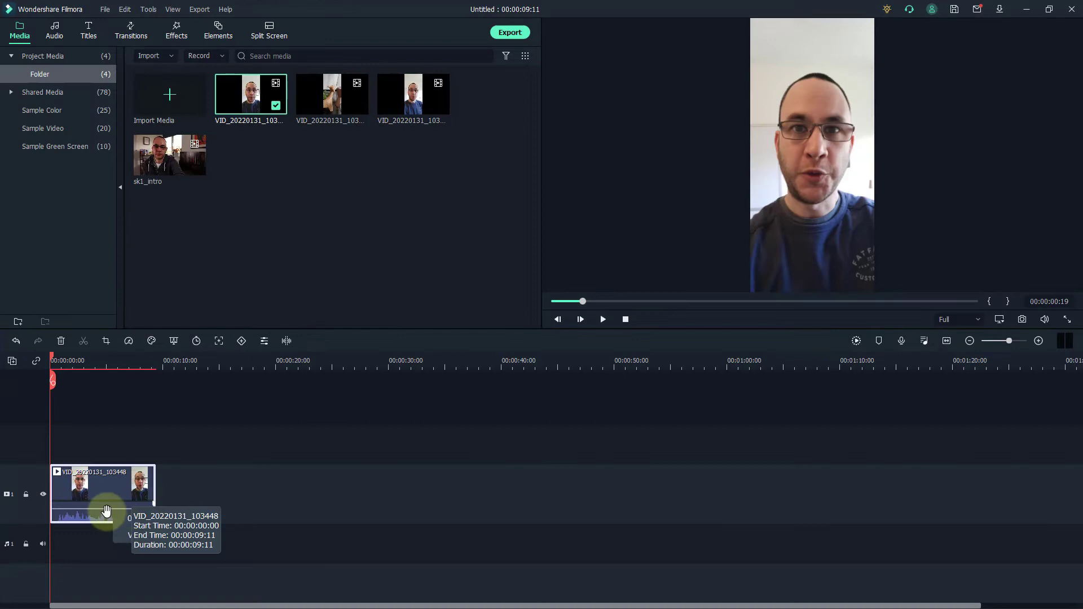
{"action": "left_click_drag", "start_coordinate": [106, 509], "coordinate": [107, 515]}
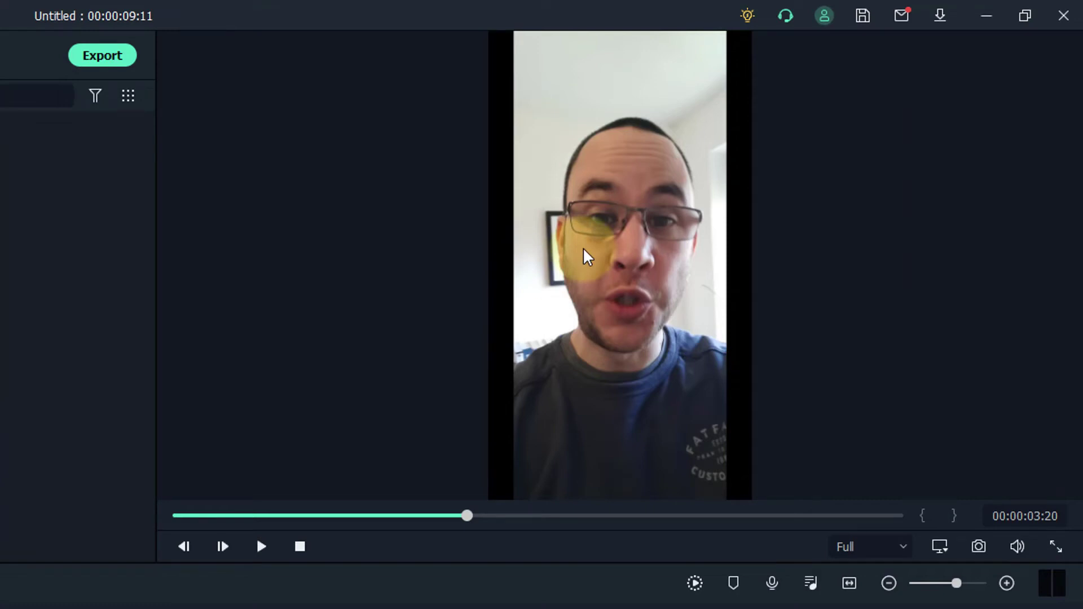
- Try to enlarge the clip in the preview so that it covers the black bars at its sides
{"action": "left_click", "coordinate": [585, 254]}
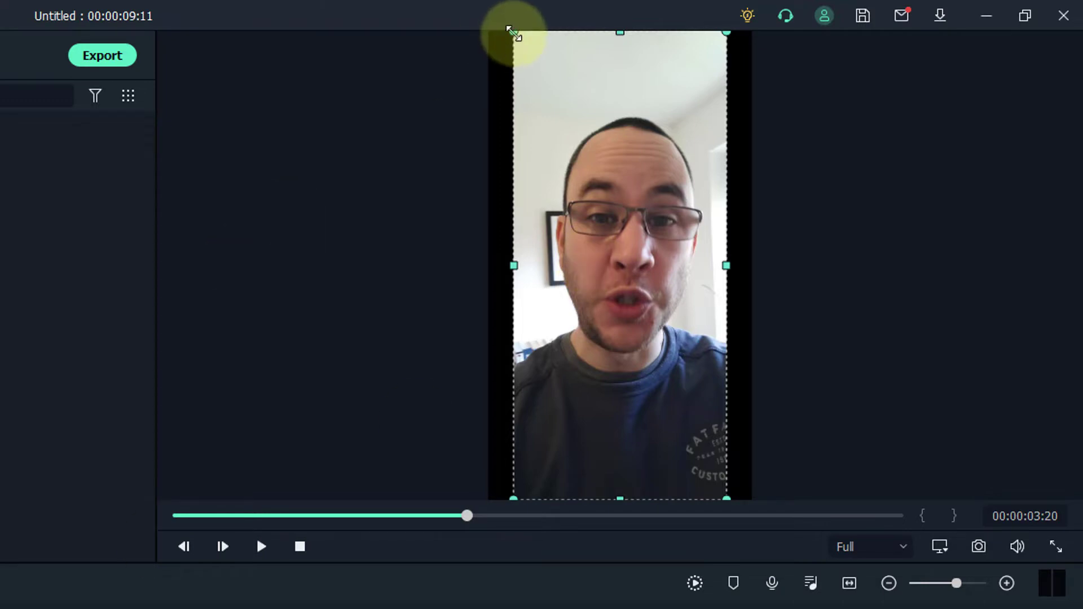
{"action": "left_click_drag", "start_coordinate": [514, 32], "coordinate": [488, 29]}
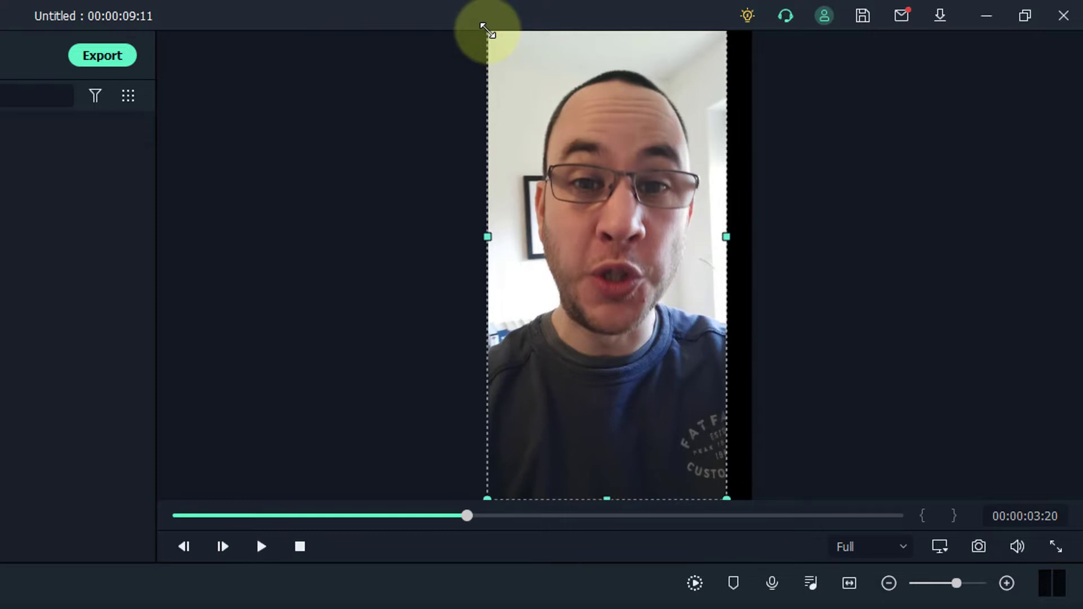
{"action": "left_click", "coordinate": [777, 376]}
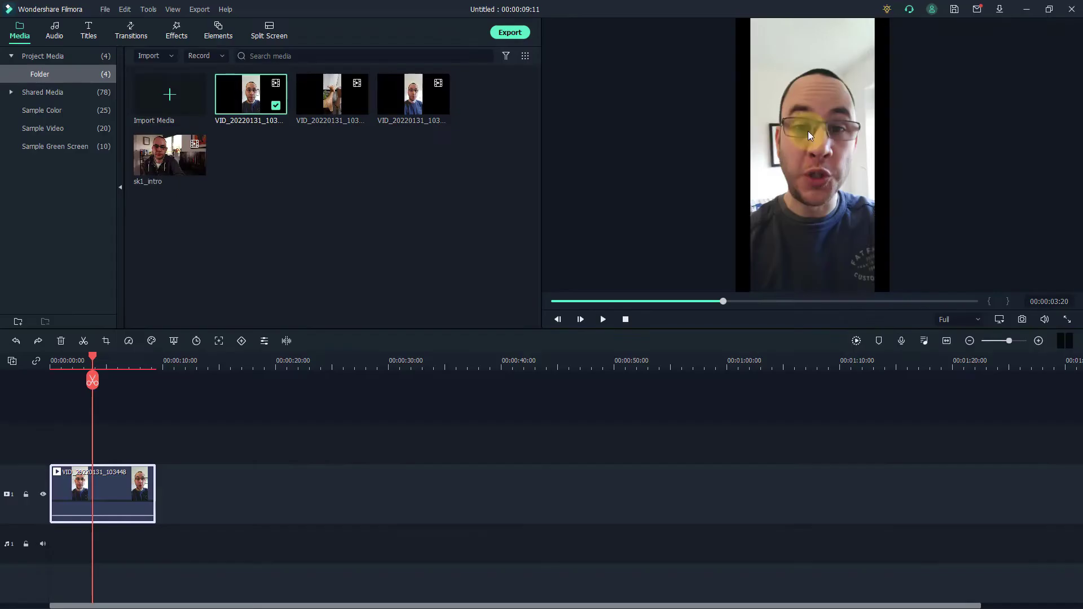
- Crop the timeline clip to a 9:16 ratio (1080 x 1920) so that it fills the portrait frame
{"action": "left_click", "coordinate": [107, 482]}
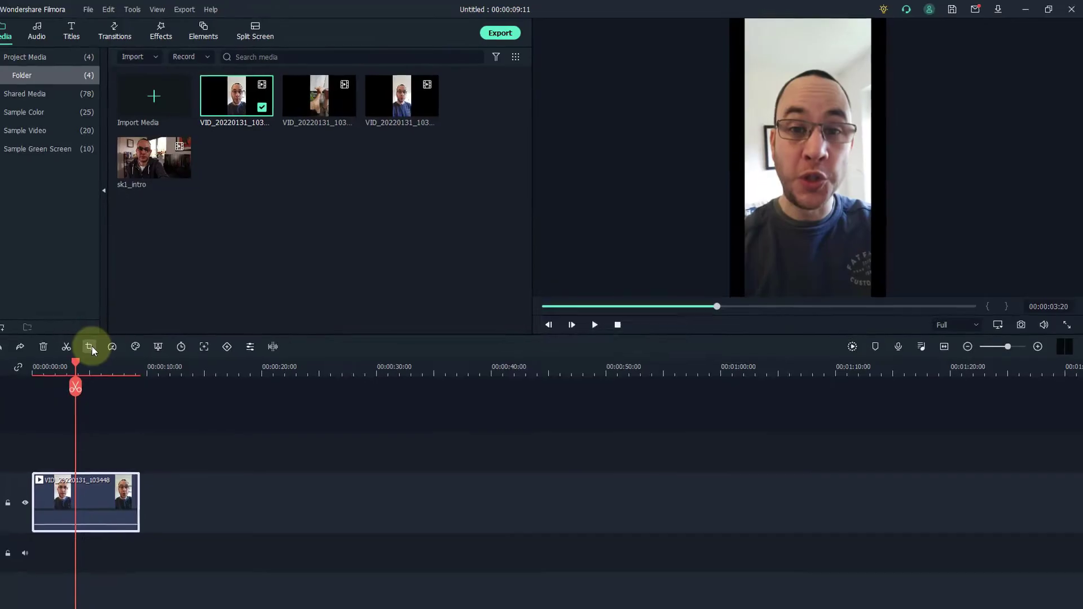
{"action": "left_click", "coordinate": [90, 347]}
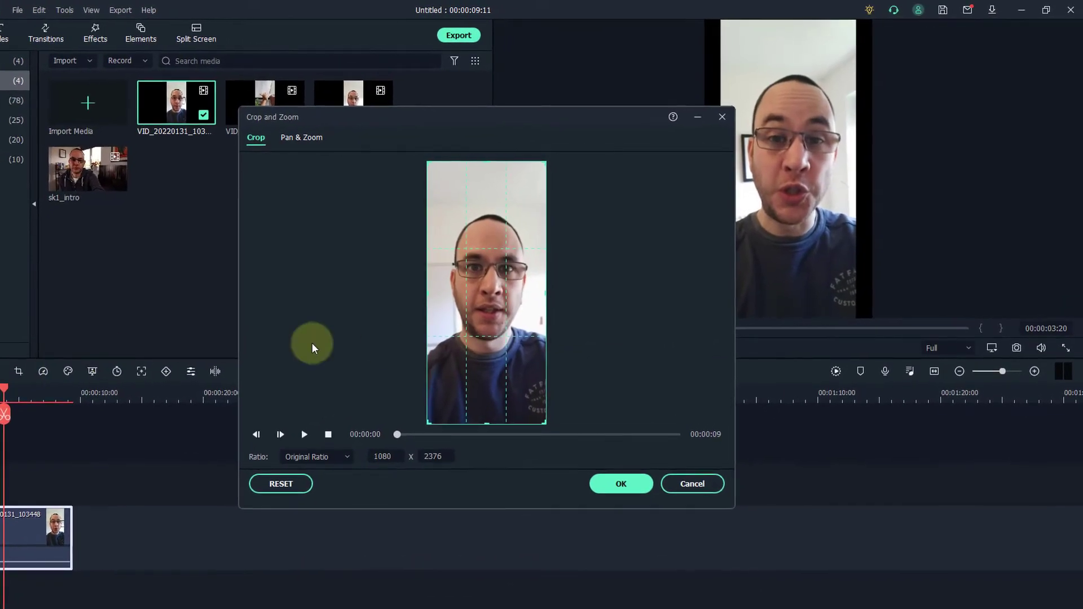
{"action": "left_click", "coordinate": [340, 459]}
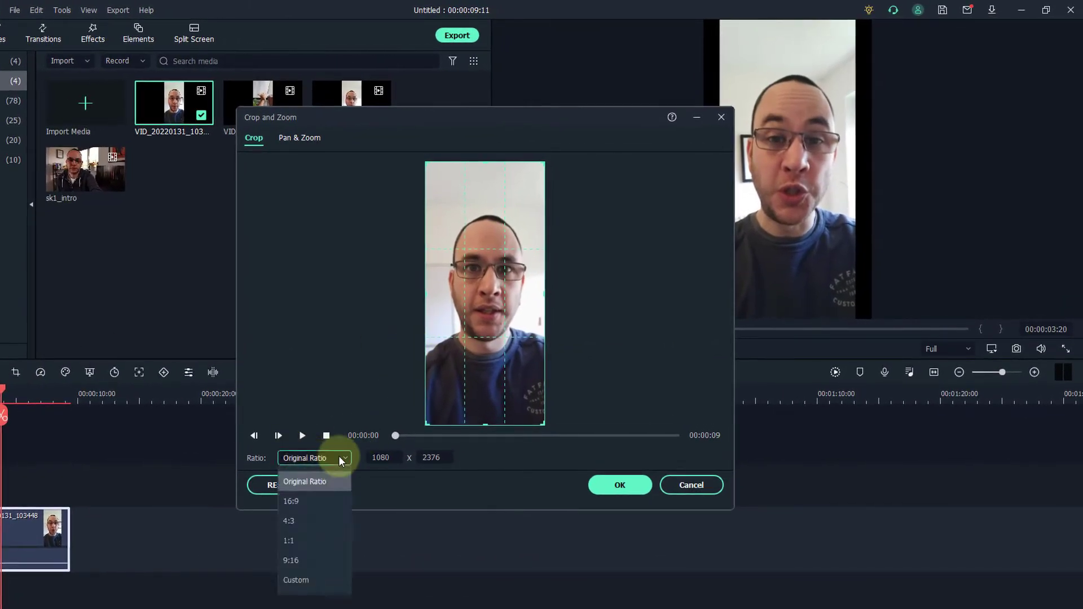
{"action": "left_click", "coordinate": [310, 562]}
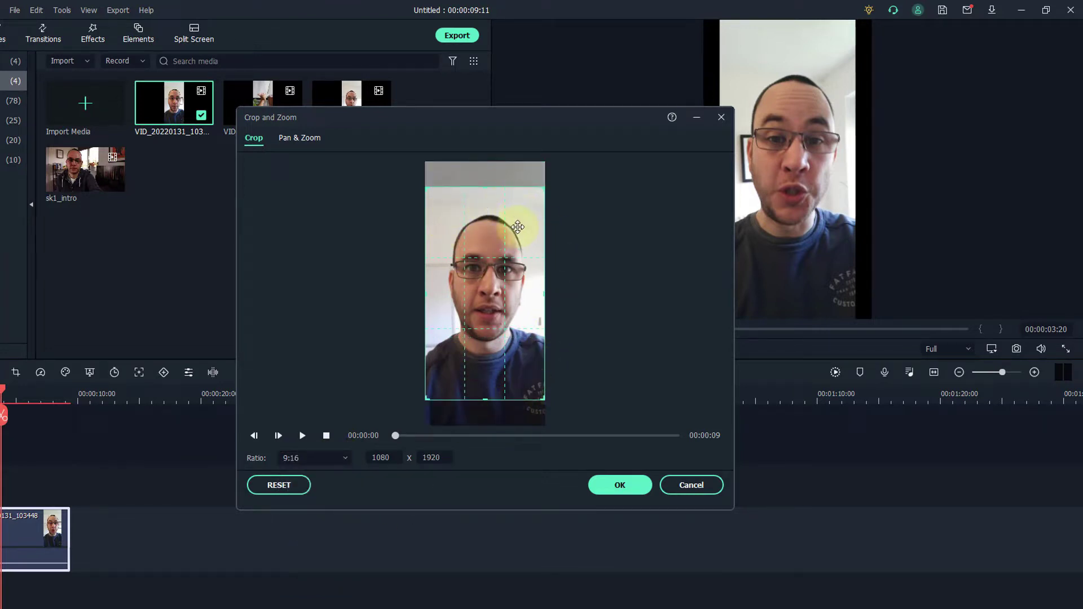
{"action": "left_click", "coordinate": [606, 488]}
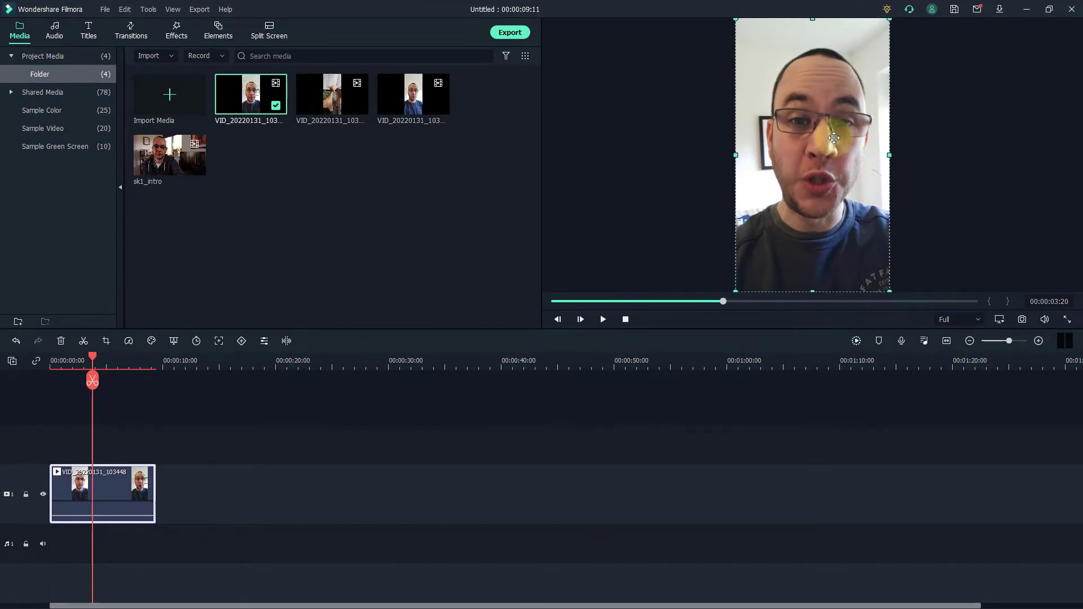
- Split the clip about 15 frames after its start and delete the short opening piece
{"action": "mouse_move", "coordinate": [322, 89]}
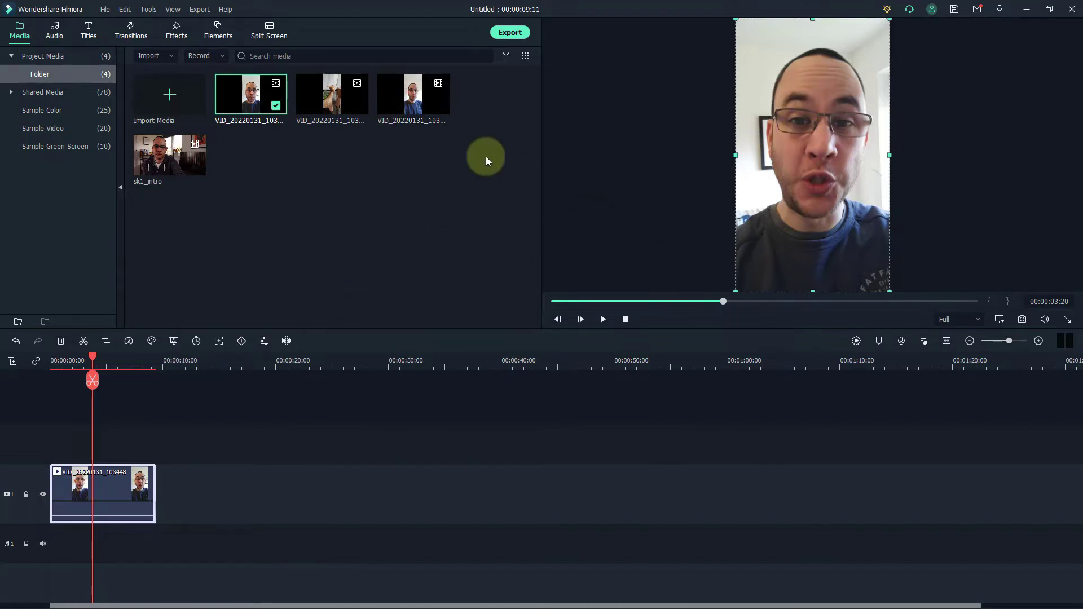
{"action": "left_click", "coordinate": [62, 361]}
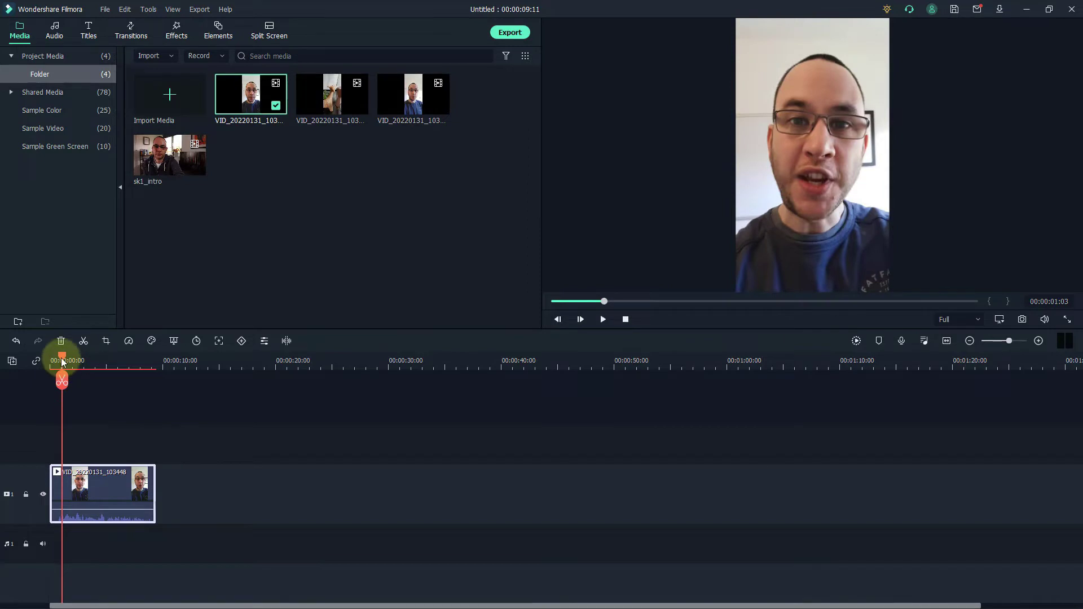
{"action": "left_click_drag", "start_coordinate": [62, 361], "coordinate": [58, 361]}
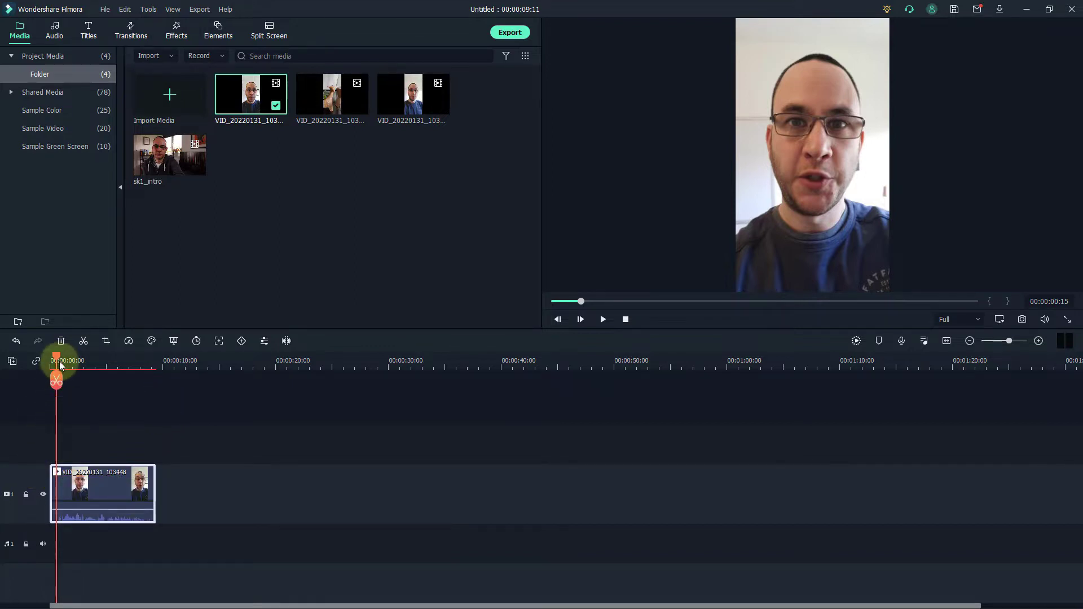
{"action": "mouse_move", "coordinate": [58, 359]}
{"action": "left_mouse_down"}
{"action": "mouse_move", "coordinate": [150, 370]}
{"action": "mouse_move", "coordinate": [67, 367]}
{"action": "mouse_move", "coordinate": [56, 356]}
{"action": "left_mouse_up"}
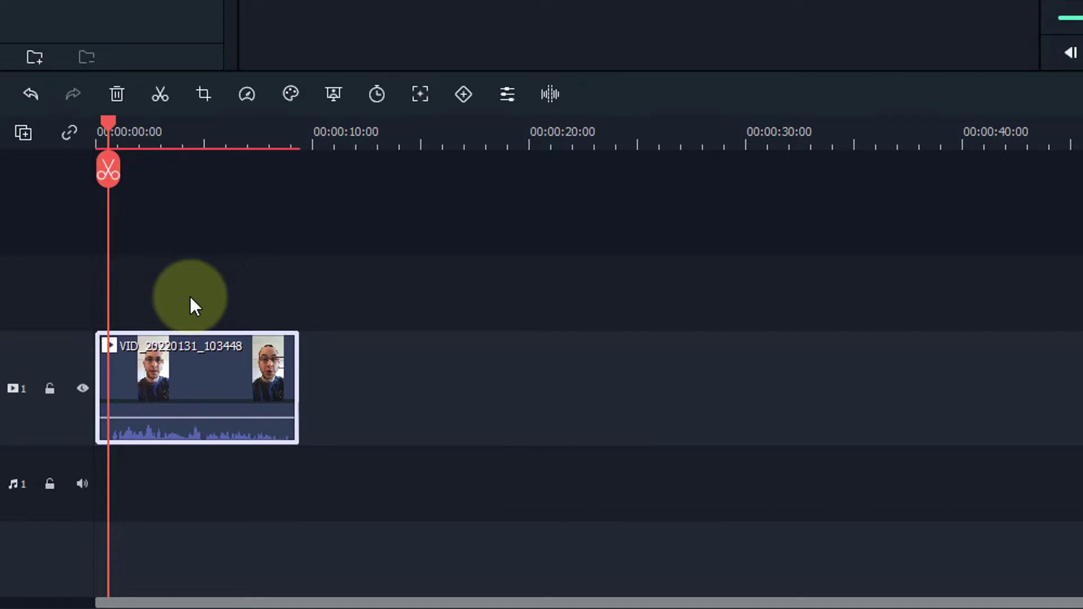
{"action": "left_click", "coordinate": [164, 99]}
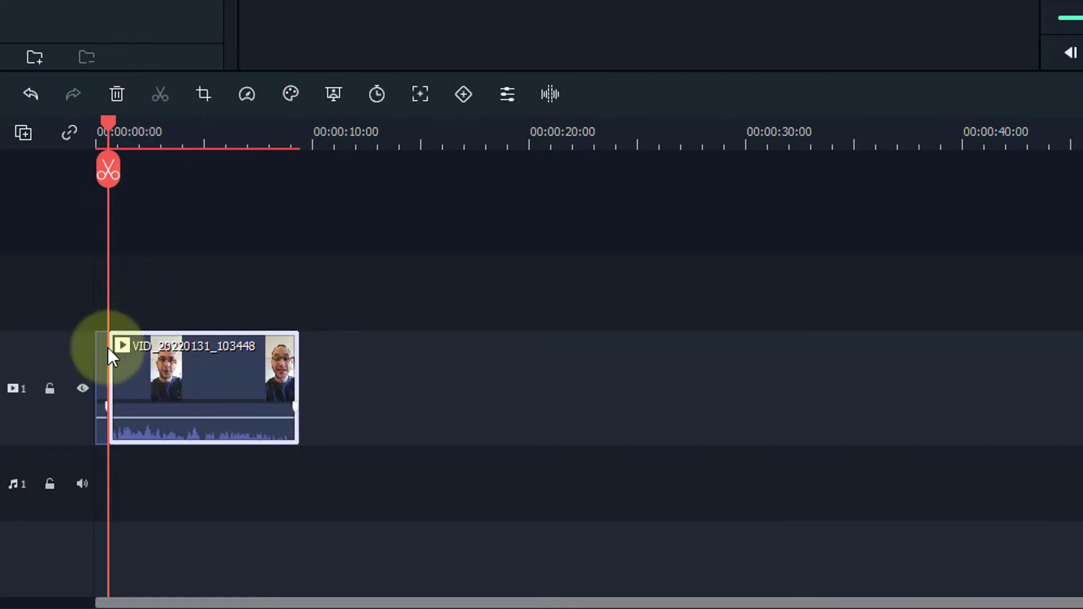
{"action": "left_click_drag", "start_coordinate": [110, 127], "coordinate": [231, 136]}
{"action": "left_click", "coordinate": [103, 366]}
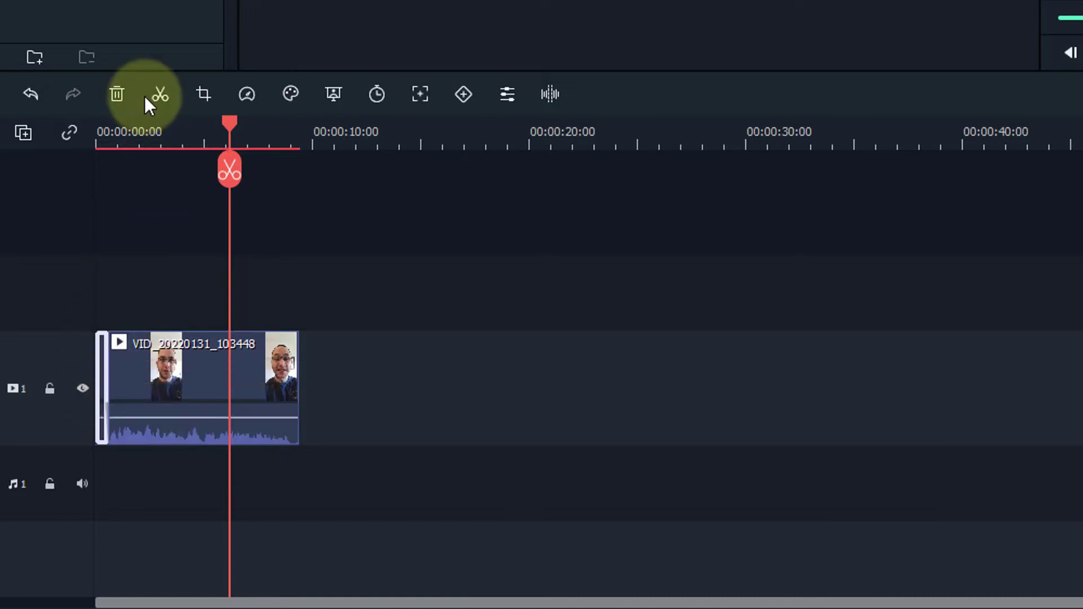
{"action": "left_click", "coordinate": [115, 99]}
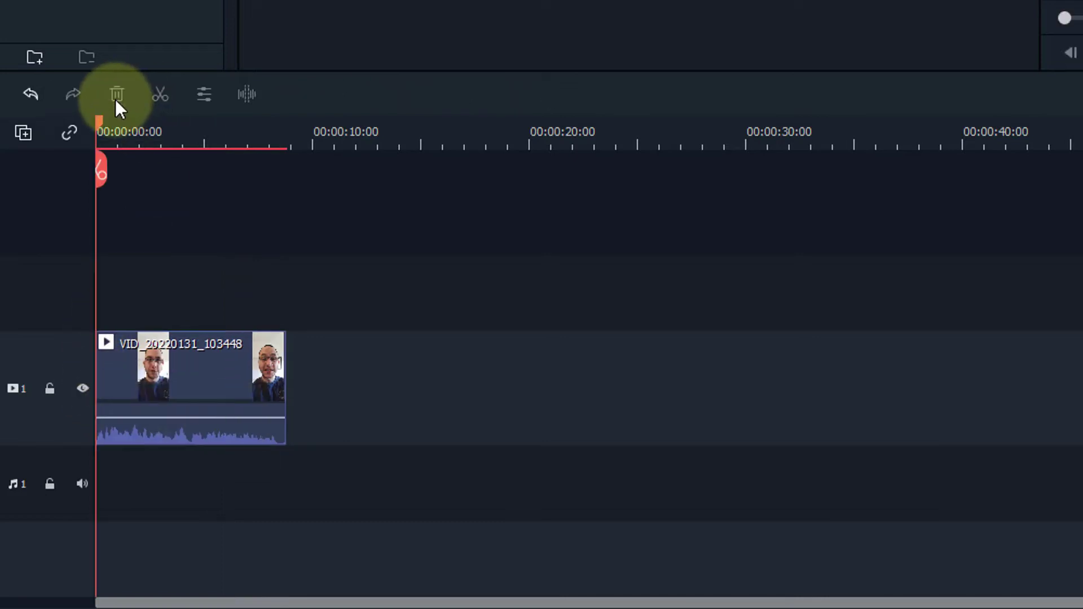
{"action": "left_click", "coordinate": [160, 355]}
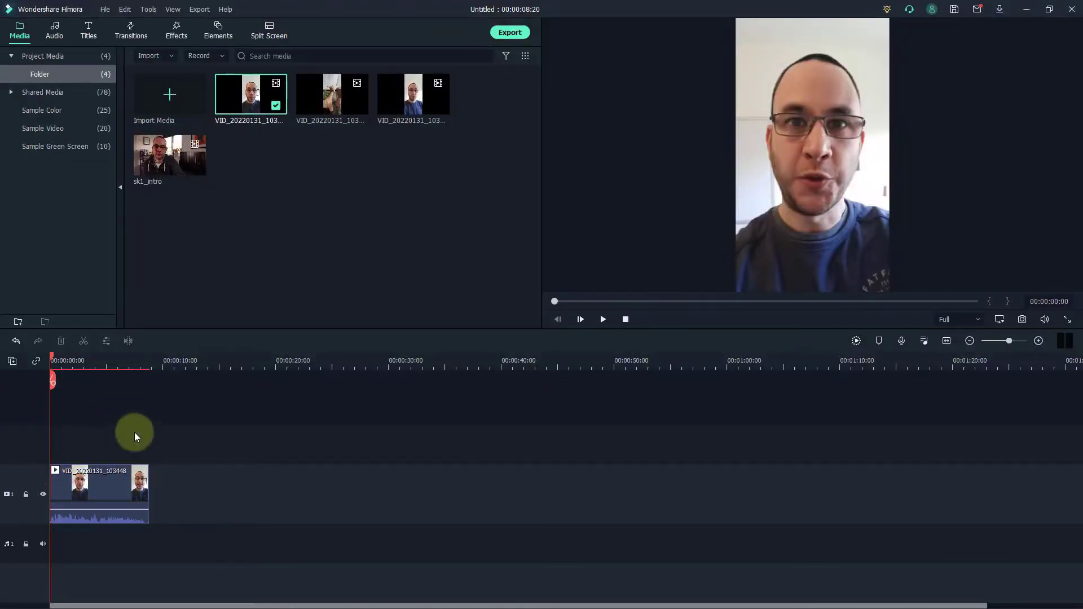
- Add the second phone video, with the bookshelf, to video track 1 directly after the first clip
{"action": "mouse_move", "coordinate": [121, 472]}
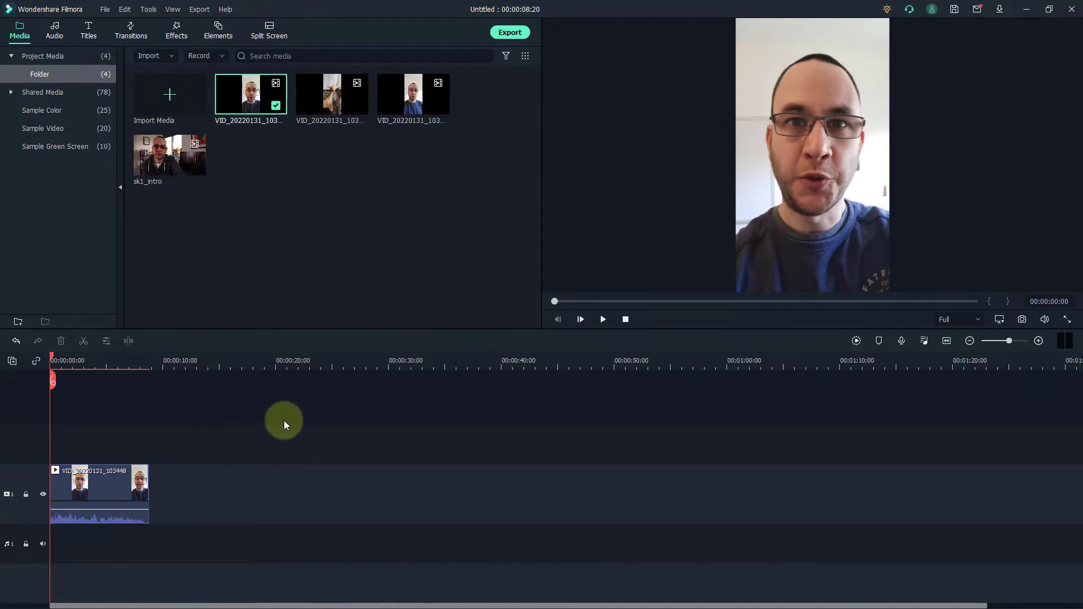
{"action": "left_click", "coordinate": [388, 225]}
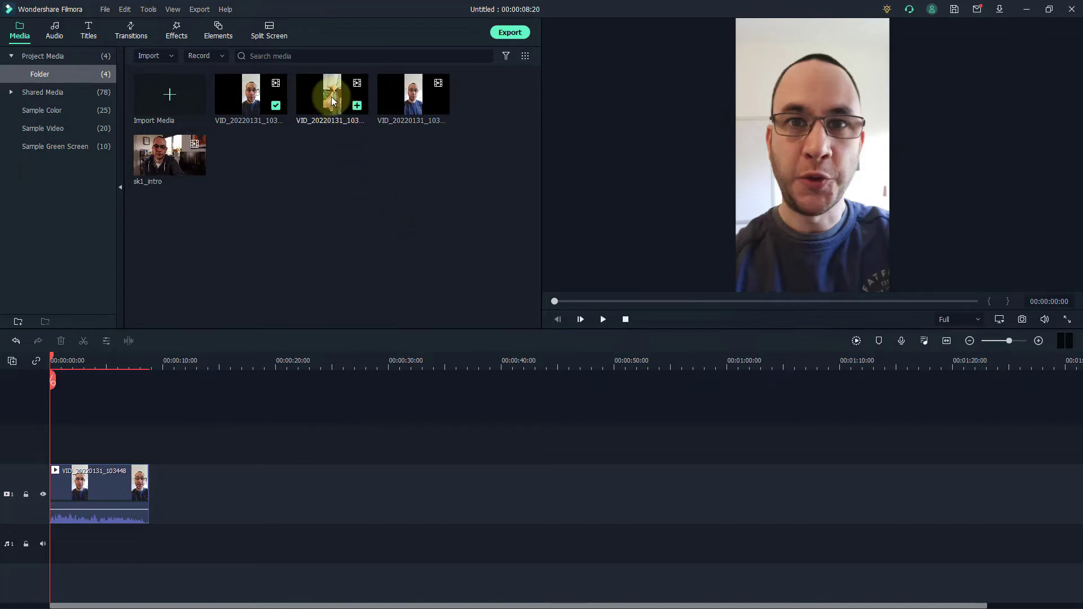
{"action": "left_click_drag", "start_coordinate": [336, 110], "coordinate": [158, 514]}
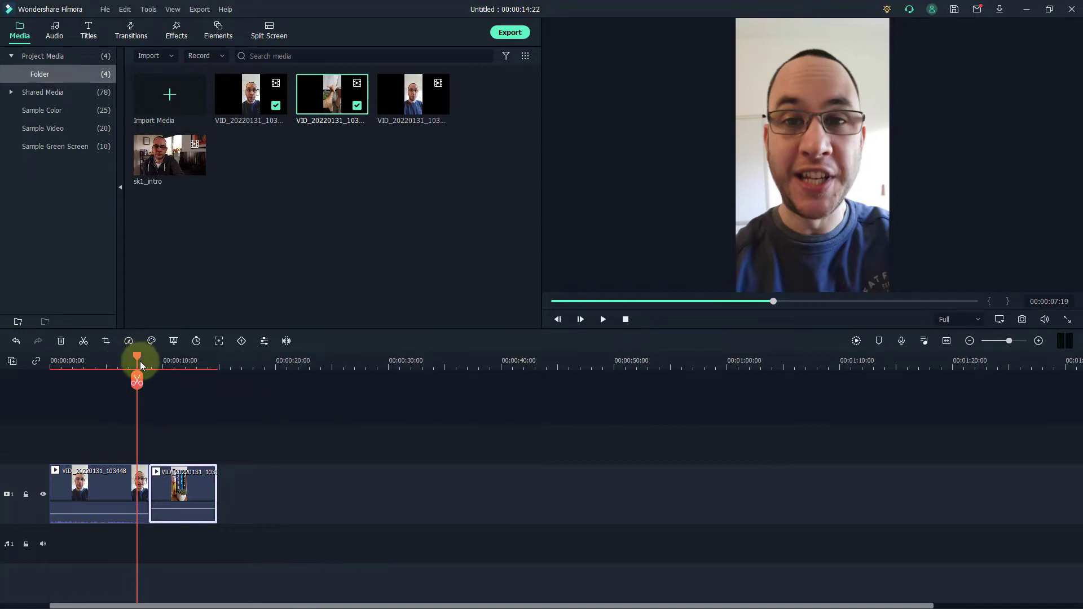
- Play the timeline across the cut between the two clips to check how they join
{"action": "left_click_drag", "start_coordinate": [141, 365], "coordinate": [141, 360]}
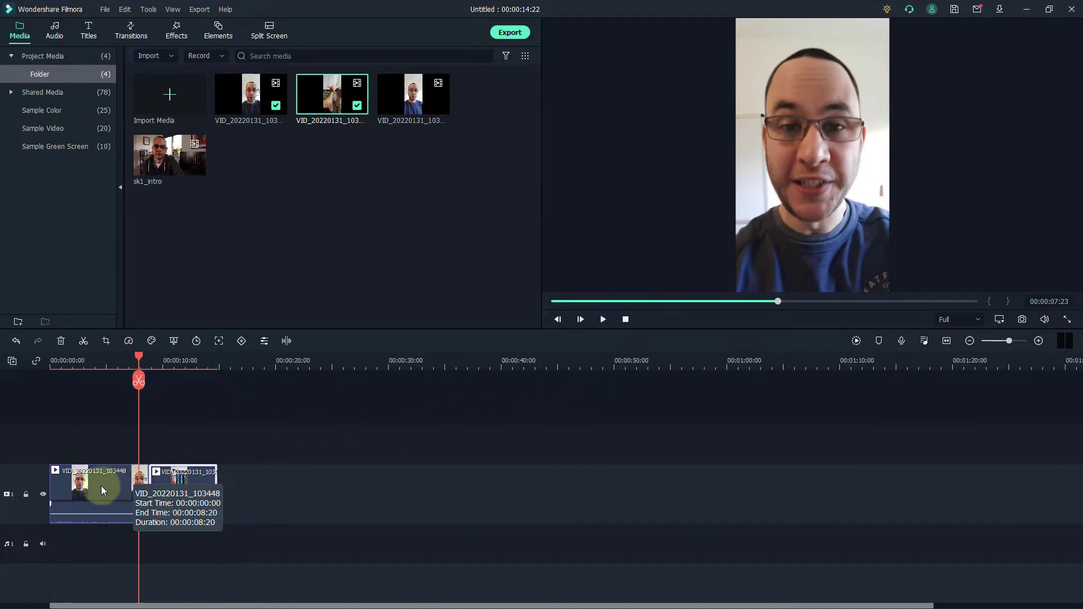
{"action": "left_click", "coordinate": [603, 319]}
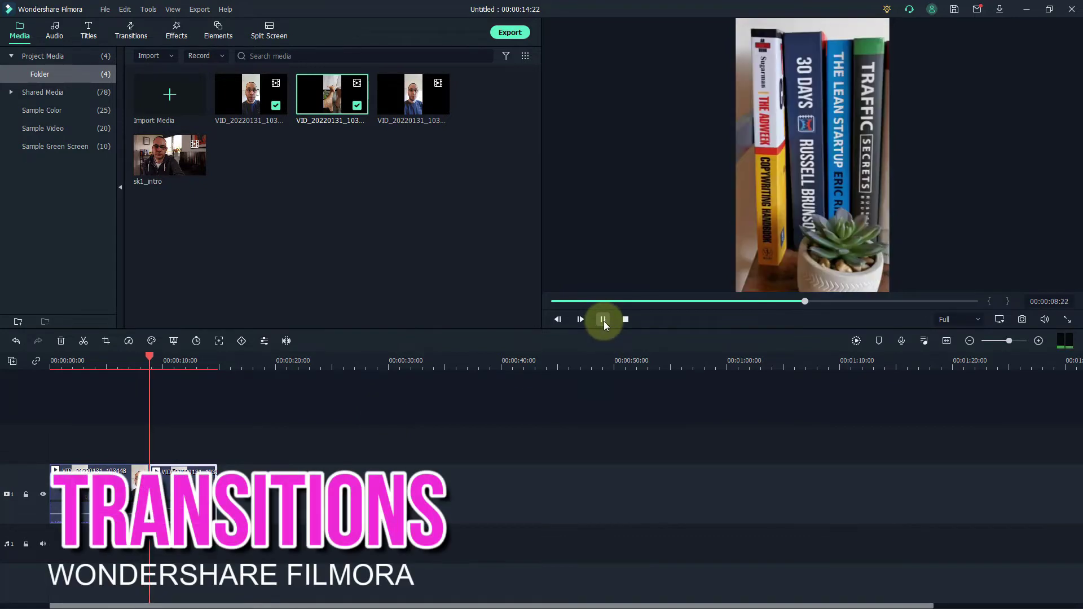
{"action": "left_click", "coordinate": [603, 319]}
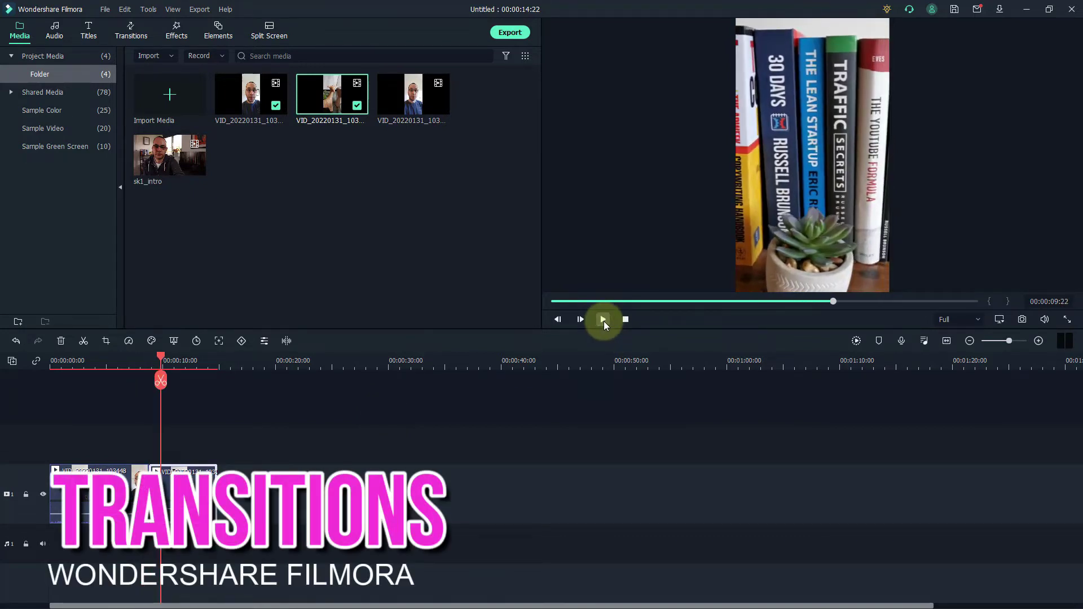
- Add a Fade transition centred on the cut between the two clips on video track 1
{"action": "left_click", "coordinate": [137, 367]}
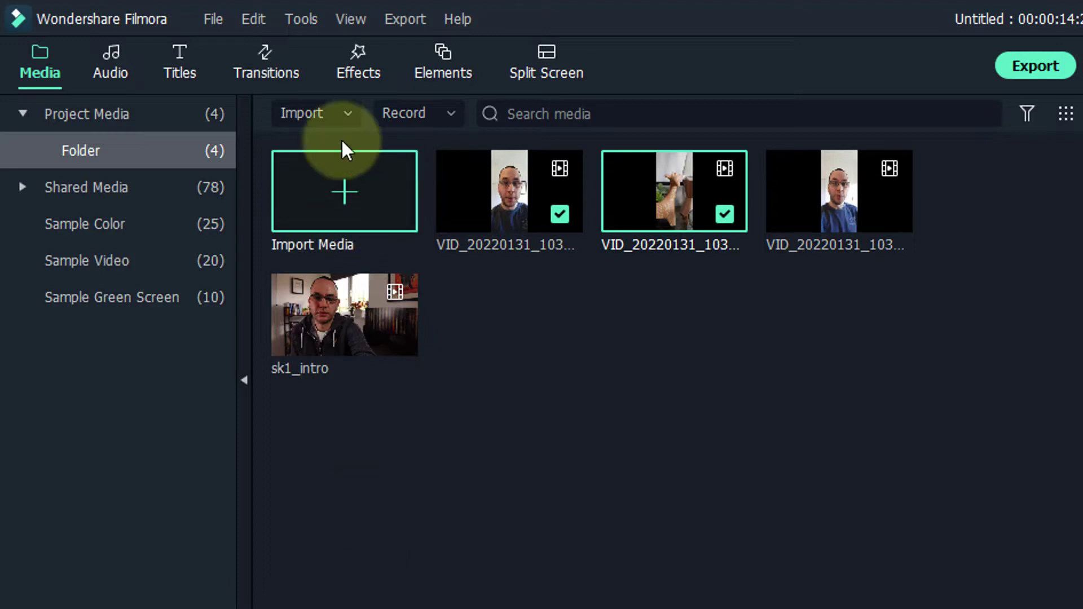
{"action": "left_click", "coordinate": [269, 69]}
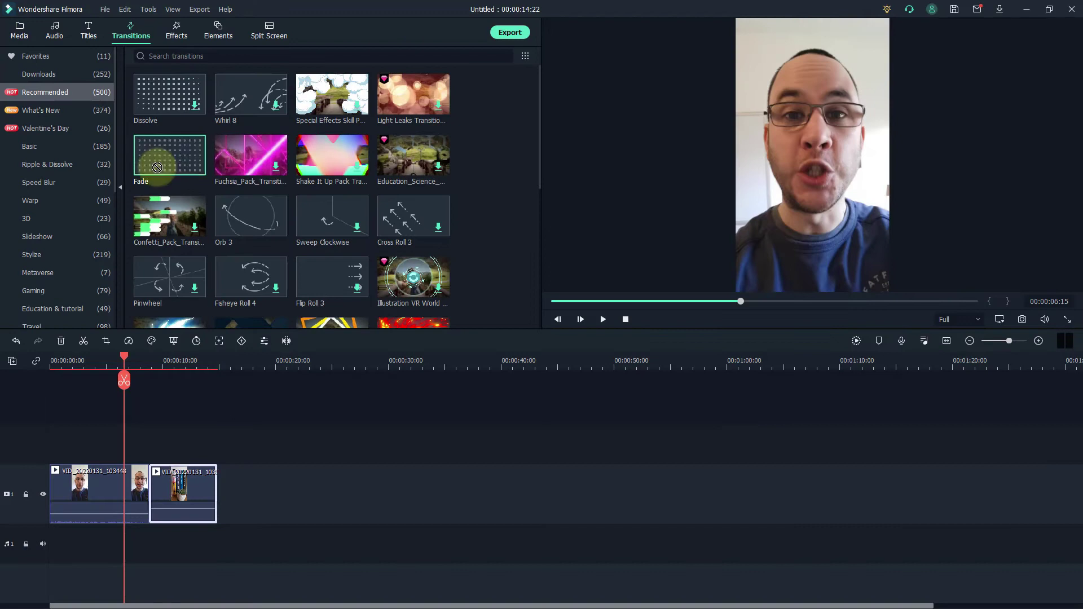
{"action": "left_click_drag", "start_coordinate": [251, 250], "coordinate": [251, 268]}
{"action": "left_click_drag", "start_coordinate": [157, 168], "coordinate": [151, 494]}
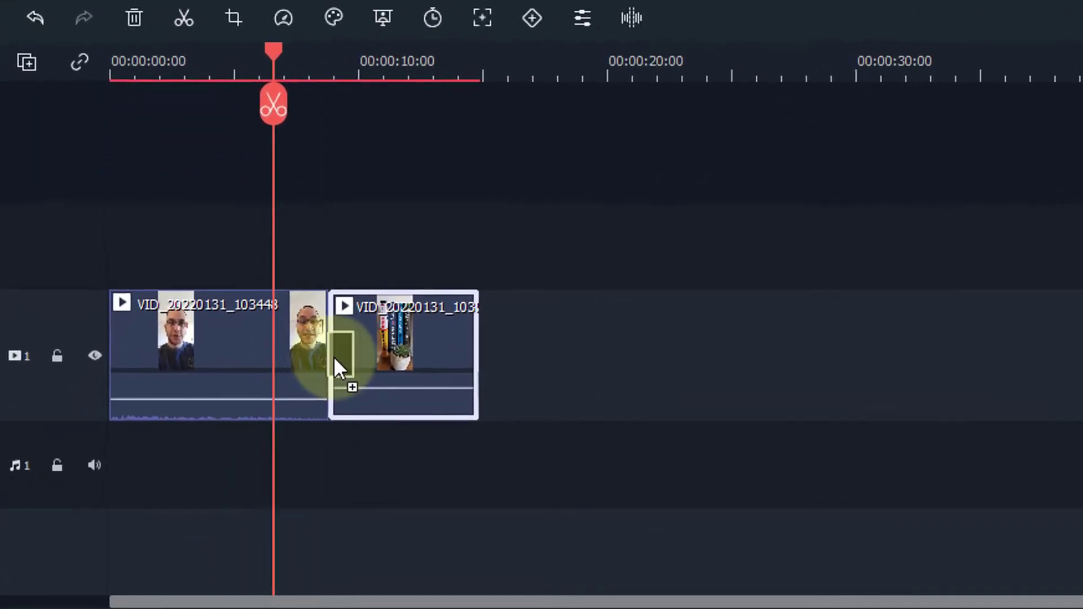
{"action": "left_click_drag", "start_coordinate": [335, 361], "coordinate": [344, 343]}
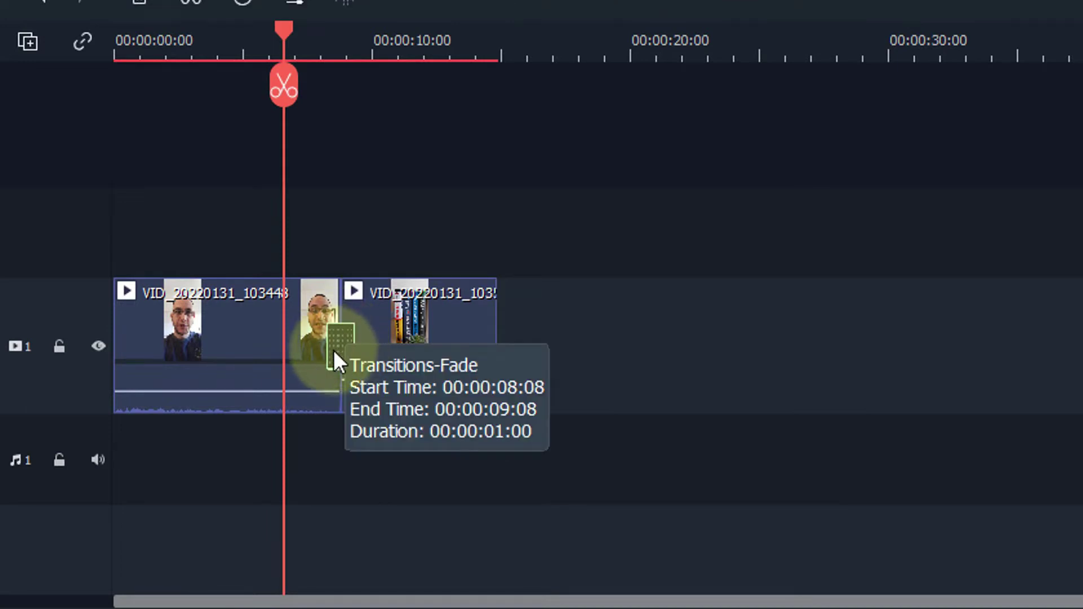
- Lengthen the Fade transition slightly so that it overlaps more of both clips
{"action": "left_click", "coordinate": [294, 313]}
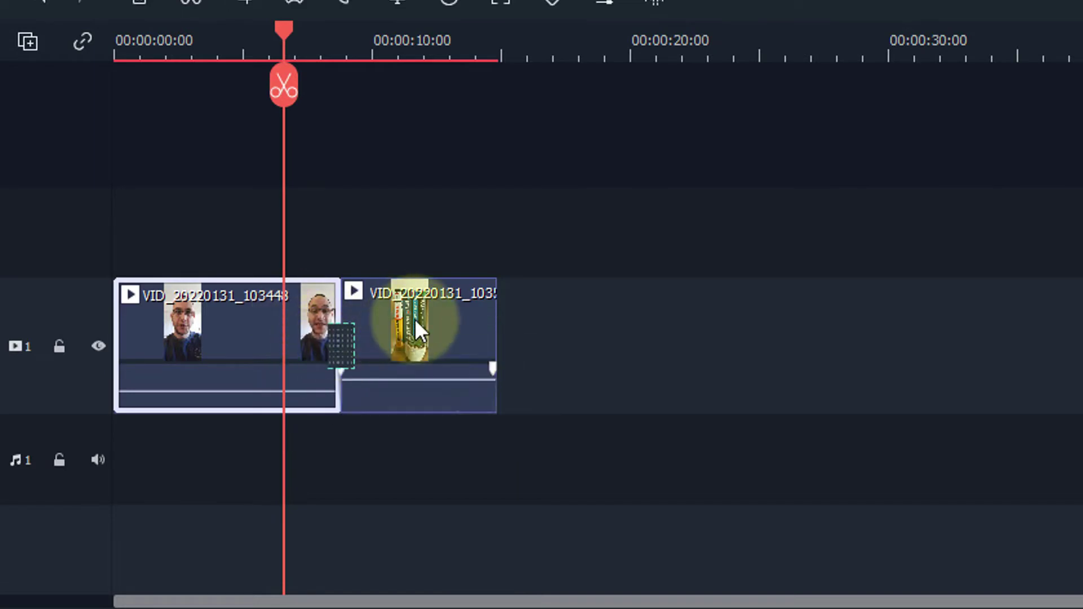
{"action": "left_click", "coordinate": [340, 335]}
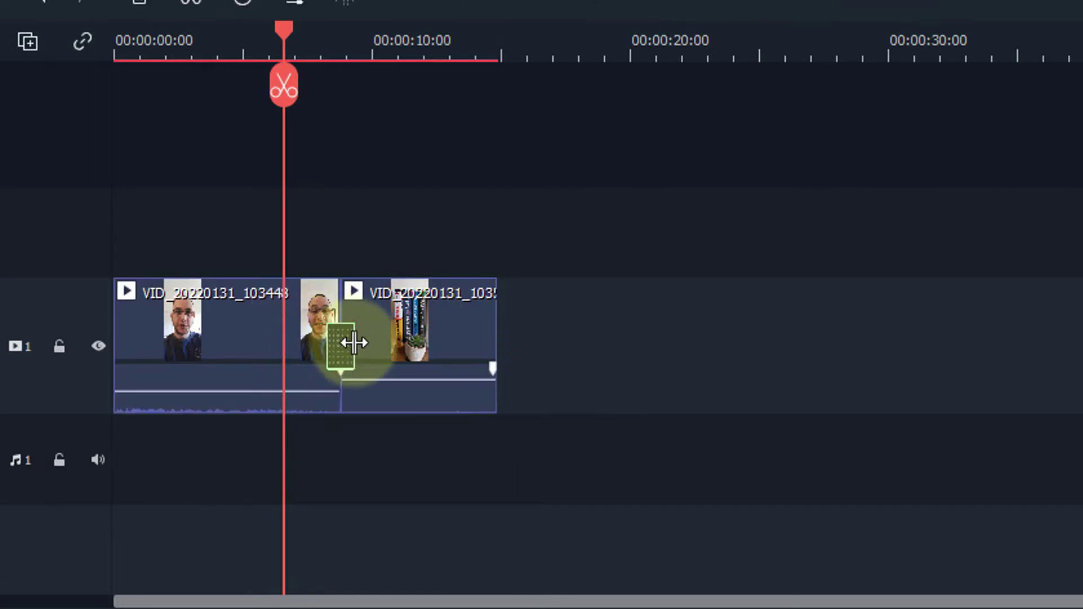
{"action": "mouse_move", "coordinate": [354, 343]}
{"action": "left_mouse_down"}
{"action": "mouse_move", "coordinate": [451, 344]}
{"action": "mouse_move", "coordinate": [360, 344]}
{"action": "left_mouse_up"}
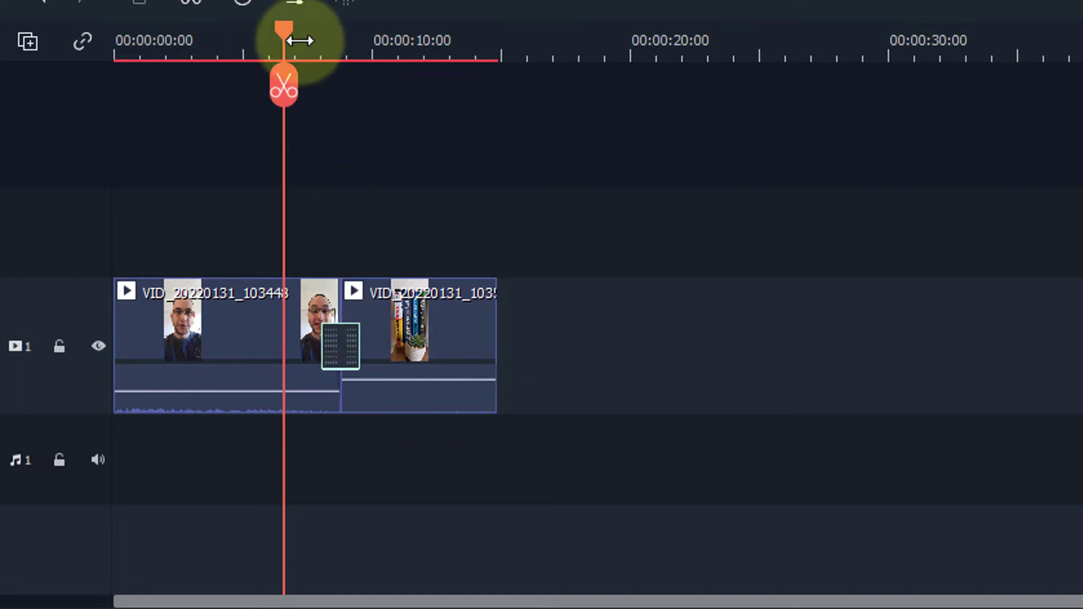
- Play the timeline from about 7 seconds across the Fade transition to check how the clips blend
{"action": "left_click_drag", "start_coordinate": [283, 29], "coordinate": [302, 32]}
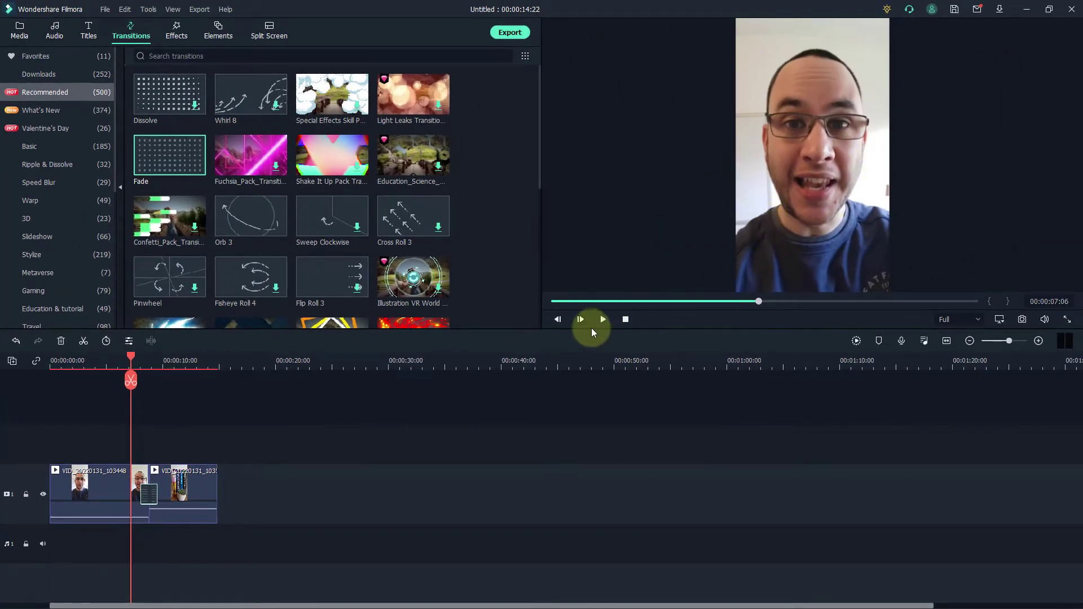
{"action": "left_click", "coordinate": [603, 320]}
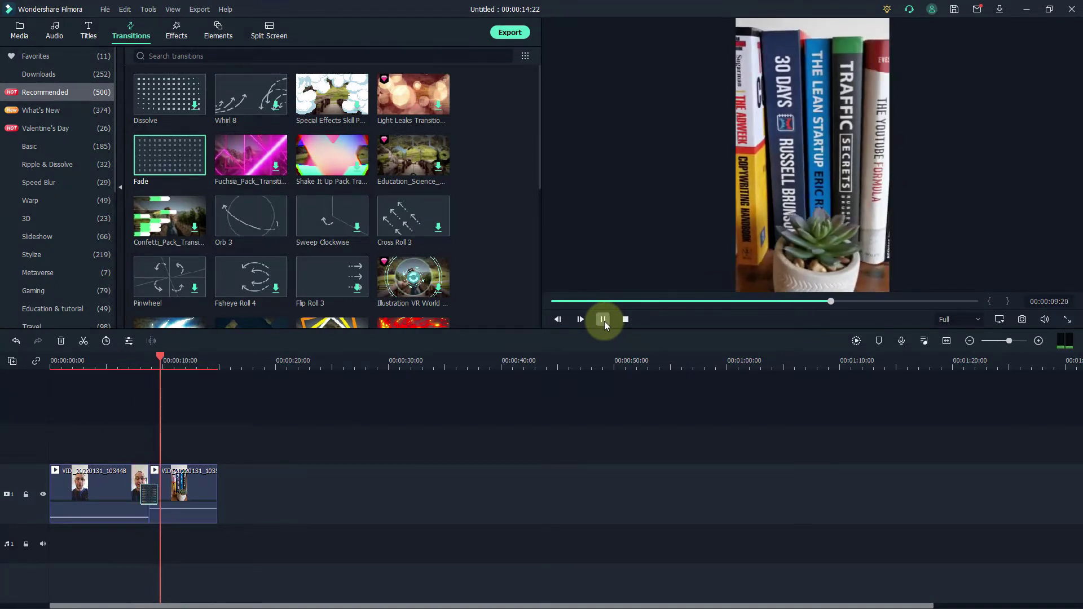
{"action": "left_click", "coordinate": [603, 319]}
{"action": "left_click", "coordinate": [148, 493]}
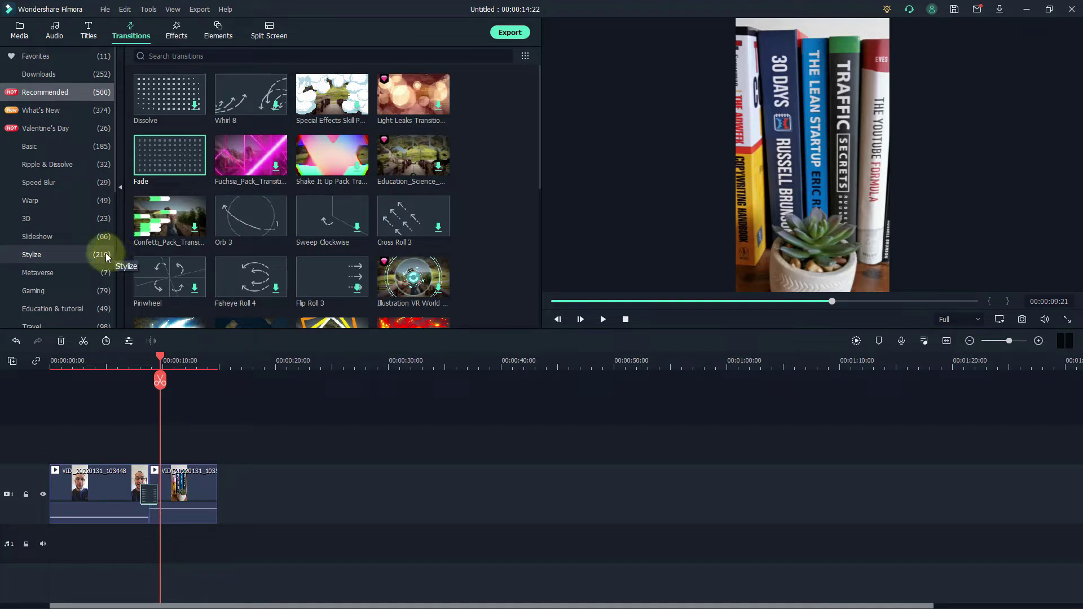
- Add the landscape video sk1_intro to video track 1 directly after the bookshelf clip
{"action": "left_click", "coordinate": [19, 29]}
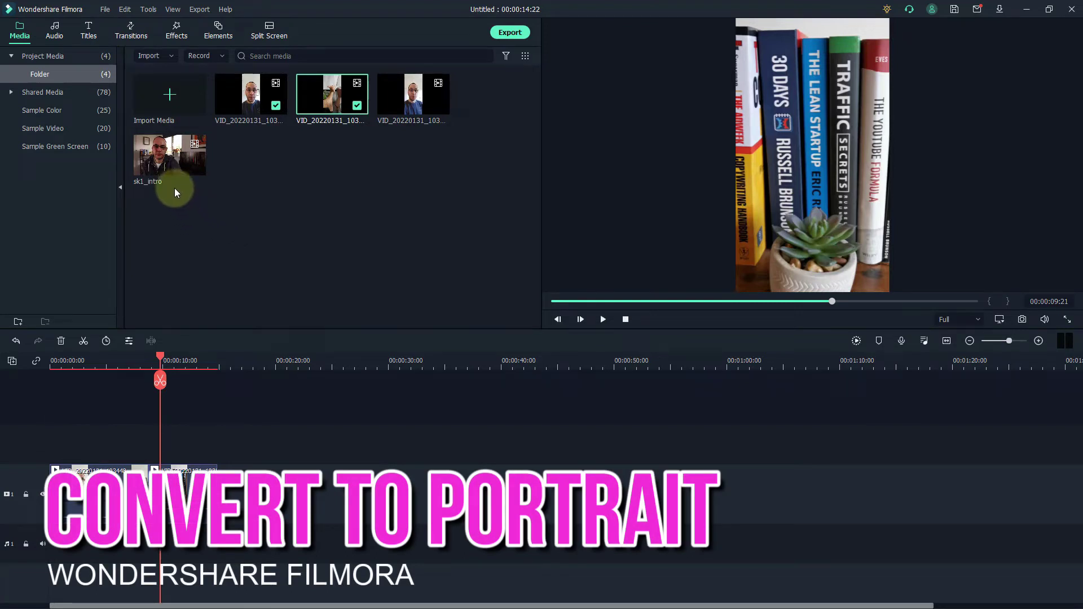
{"action": "left_click", "coordinate": [153, 157]}
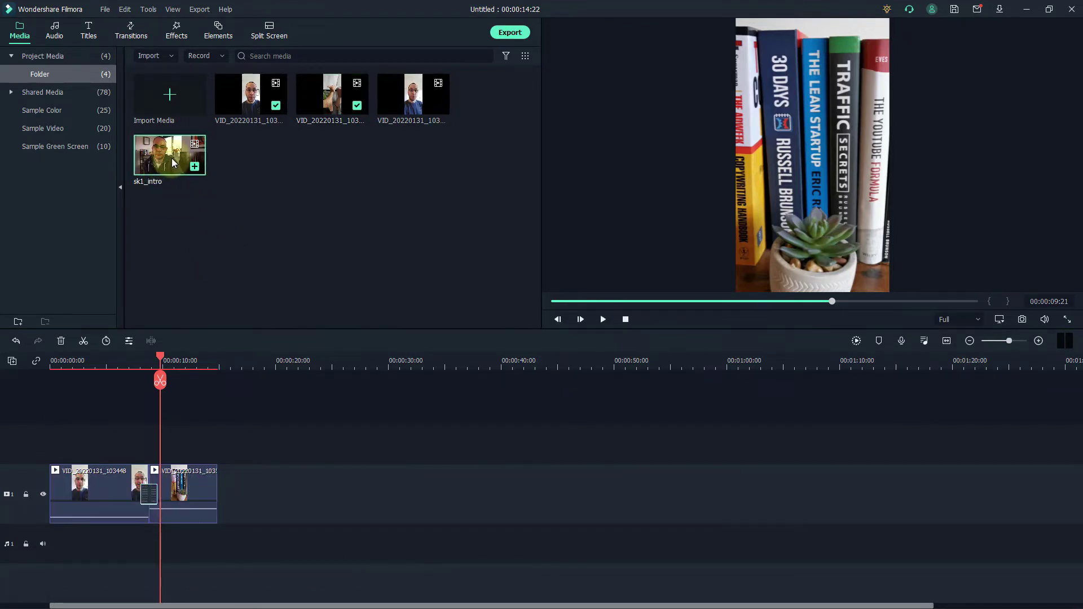
{"action": "double_click", "coordinate": [167, 157]}
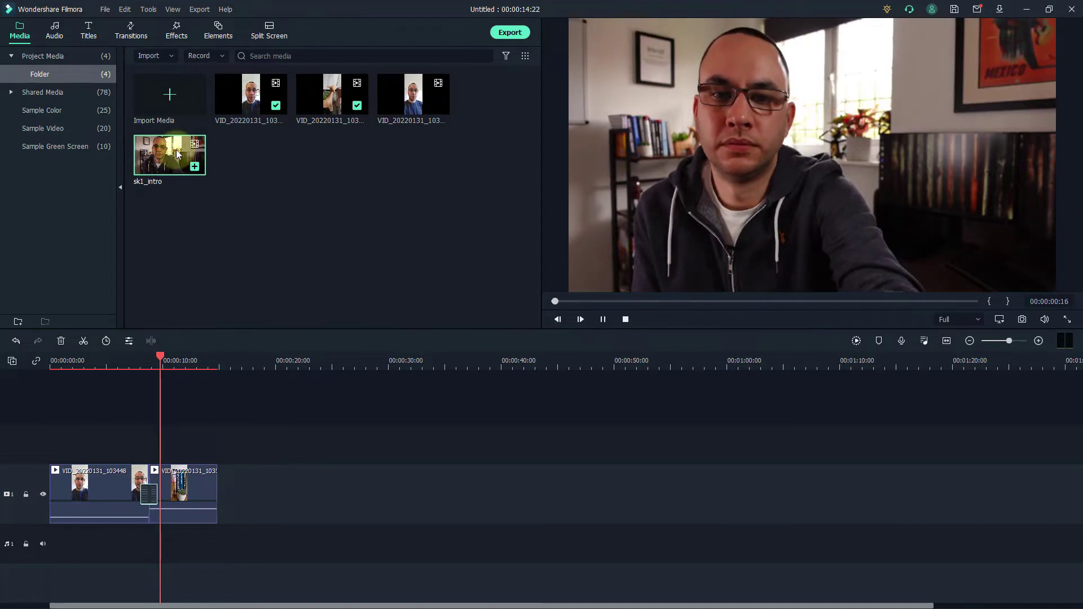
{"action": "left_click_drag", "start_coordinate": [167, 157], "coordinate": [227, 484]}
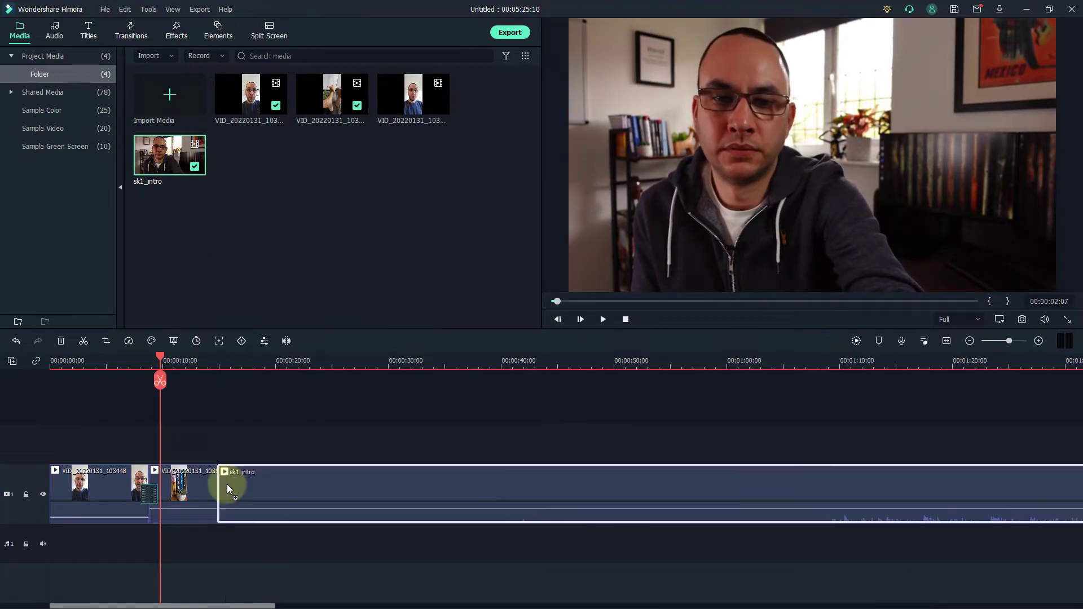
- Enlarge the sk1_intro picture to about twice its width and reposition it vertically centred, with the person in the middle of the portrait frame
{"action": "left_click", "coordinate": [247, 382]}
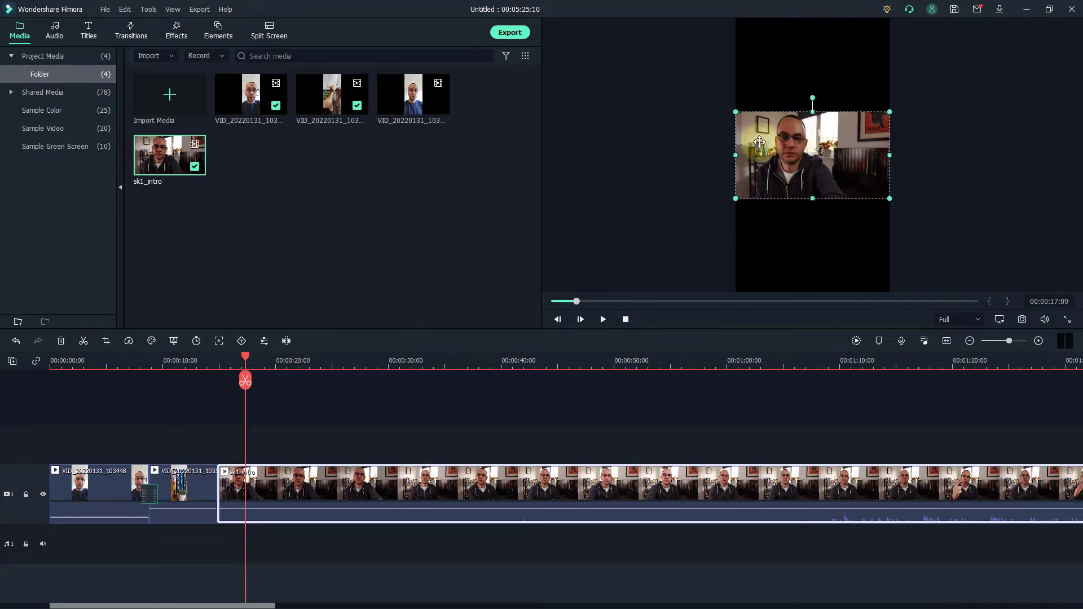
{"action": "left_click", "coordinate": [758, 51]}
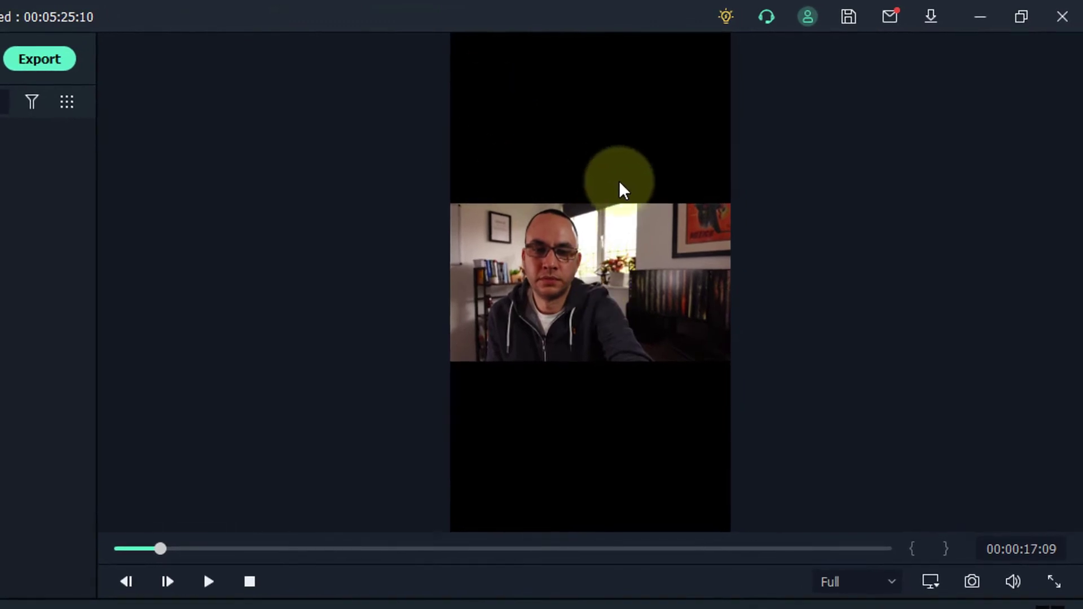
{"action": "left_click", "coordinate": [581, 294]}
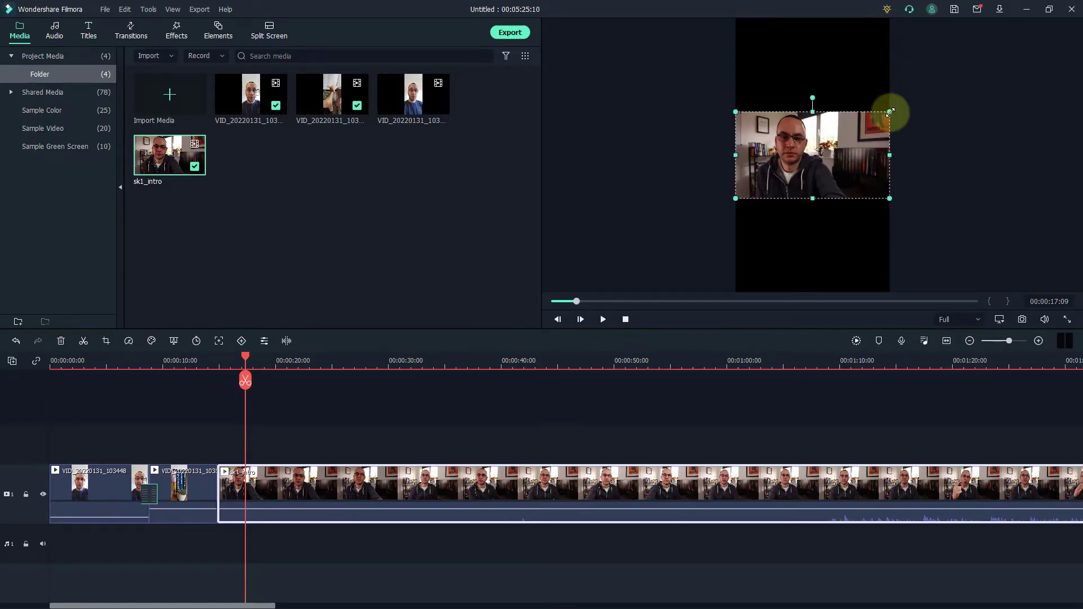
{"action": "left_click_drag", "start_coordinate": [890, 112], "coordinate": [989, 33]}
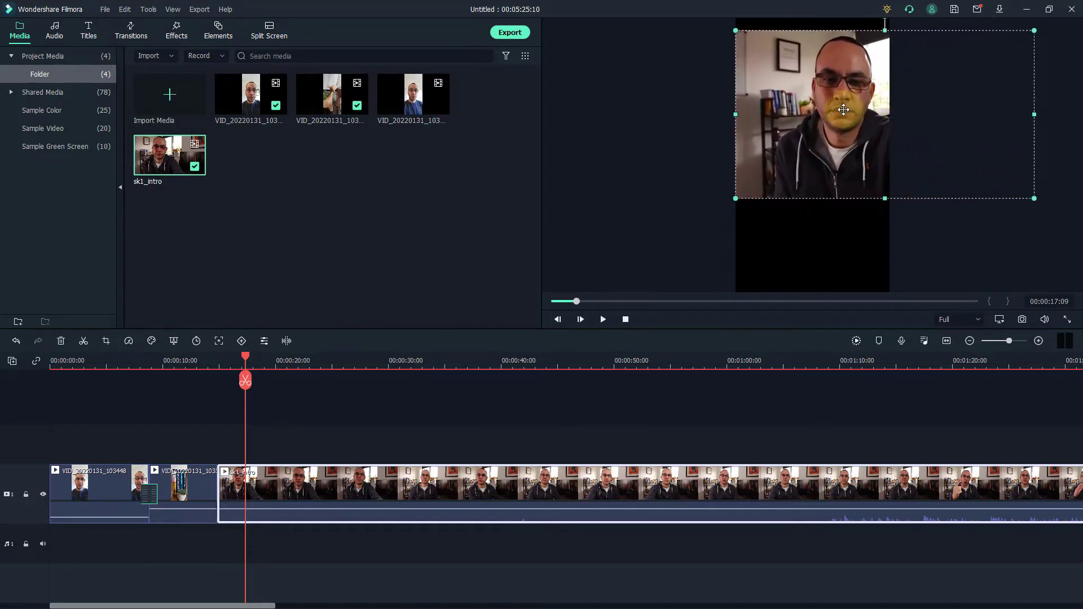
{"action": "left_click_drag", "start_coordinate": [829, 109], "coordinate": [816, 145]}
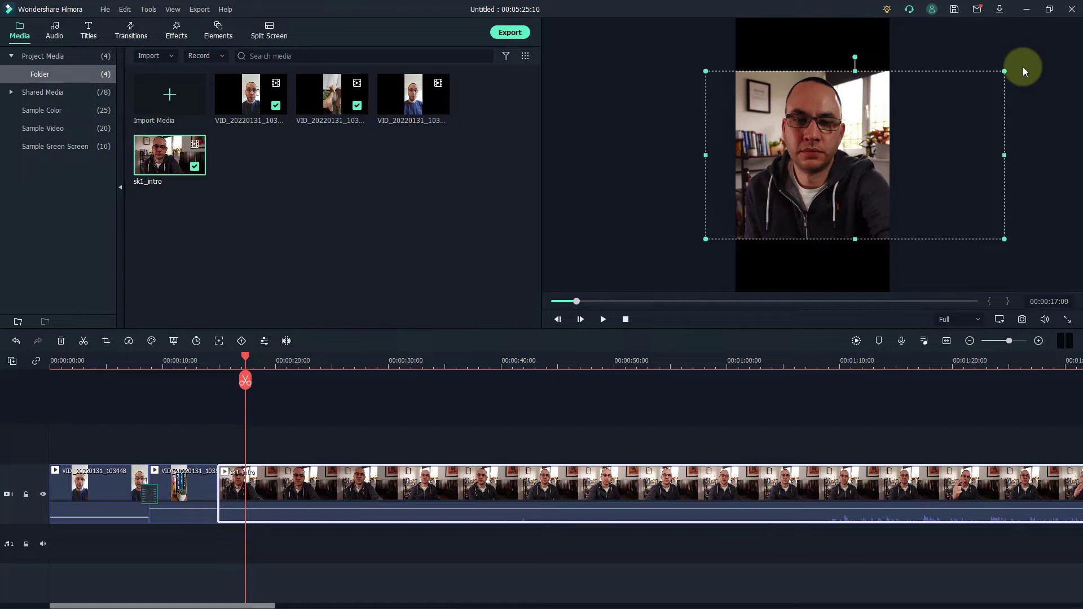
{"action": "left_click", "coordinate": [673, 177]}
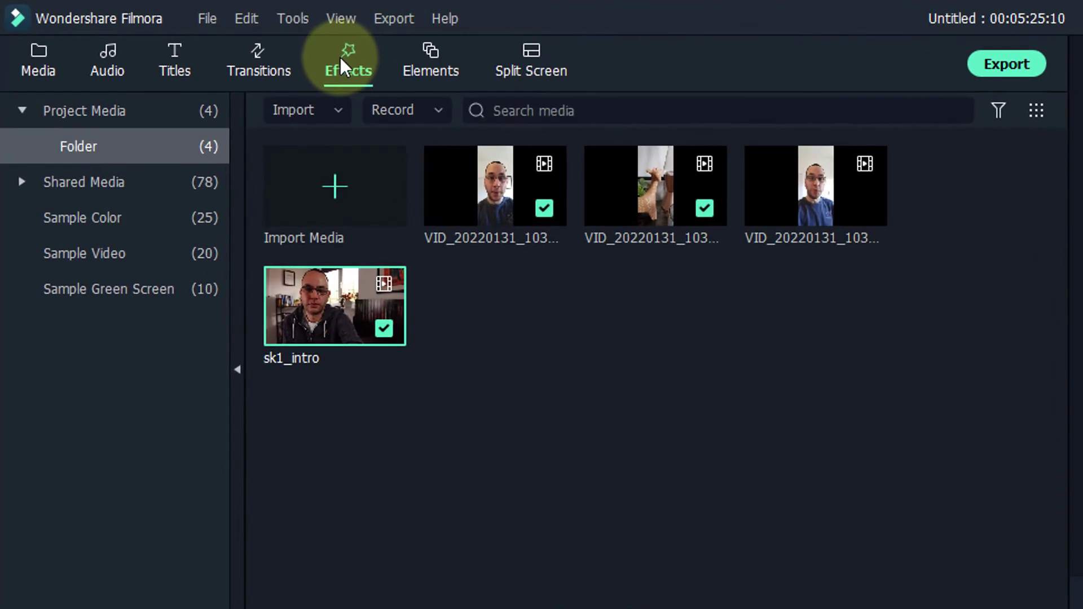
- Search the effects for "blur", add Basic Blur to video track 2 above the start of sk1_intro, and extend it to about 35 seconds
{"action": "left_click", "coordinate": [192, 38]}
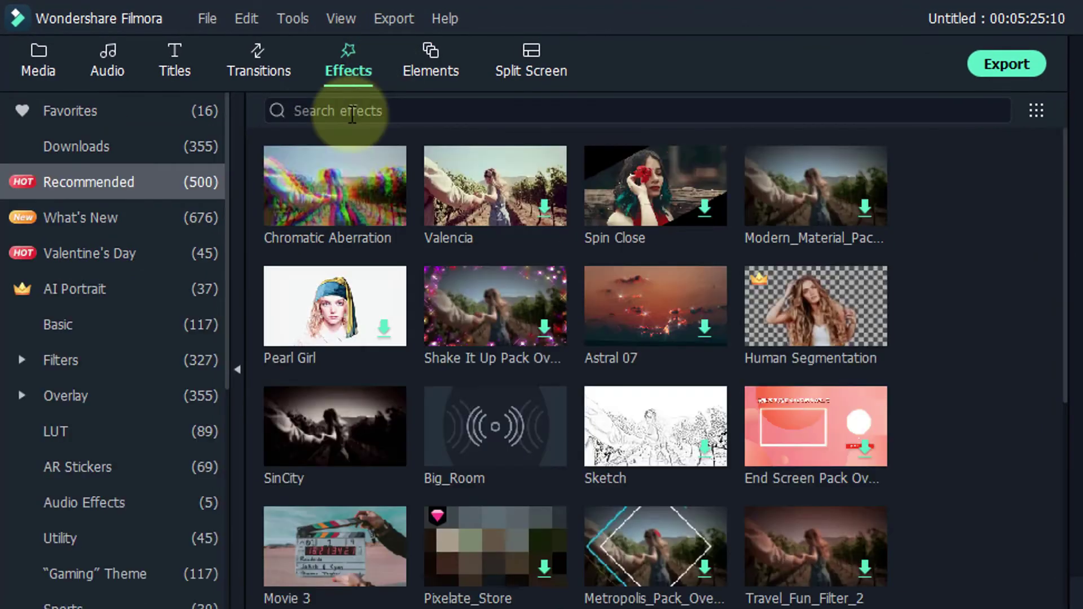
{"action": "left_click", "coordinate": [386, 116]}
{"action": "type", "text": "blur"}
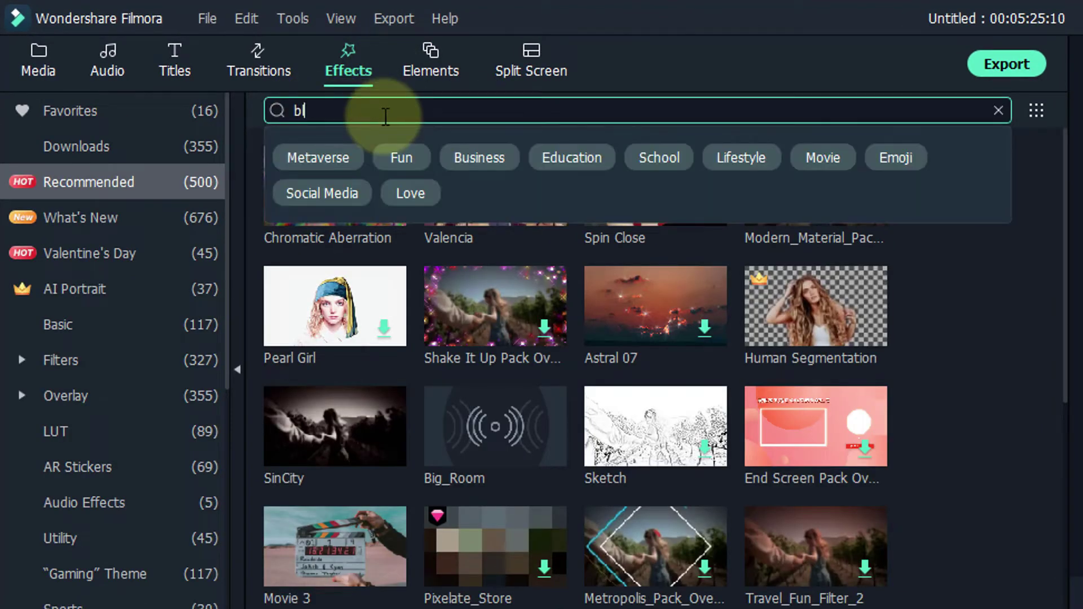
{"action": "key", "text": "Return"}
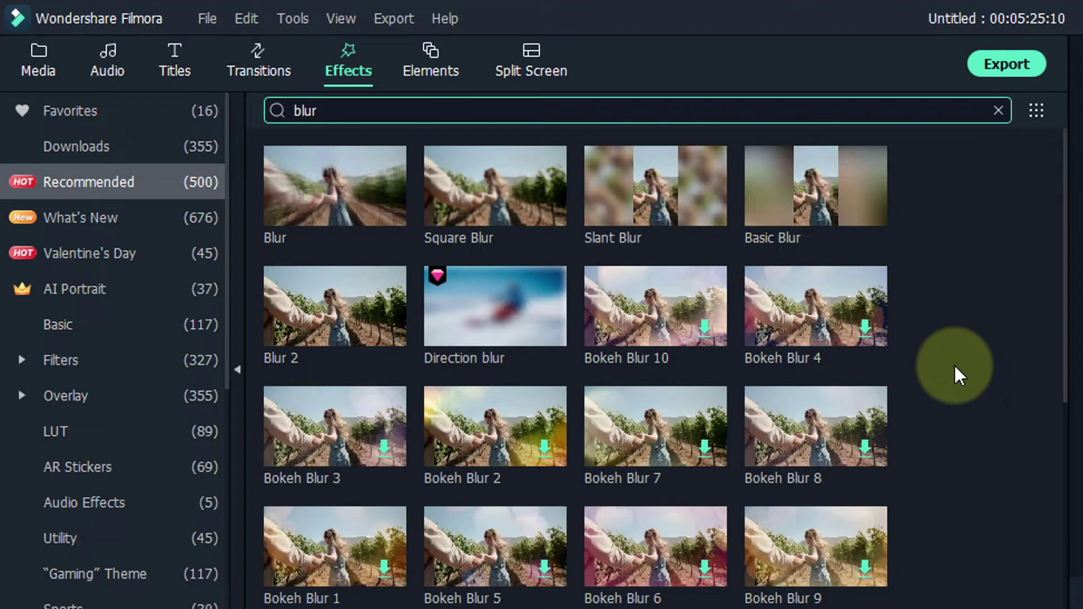
{"action": "left_click", "coordinate": [801, 203]}
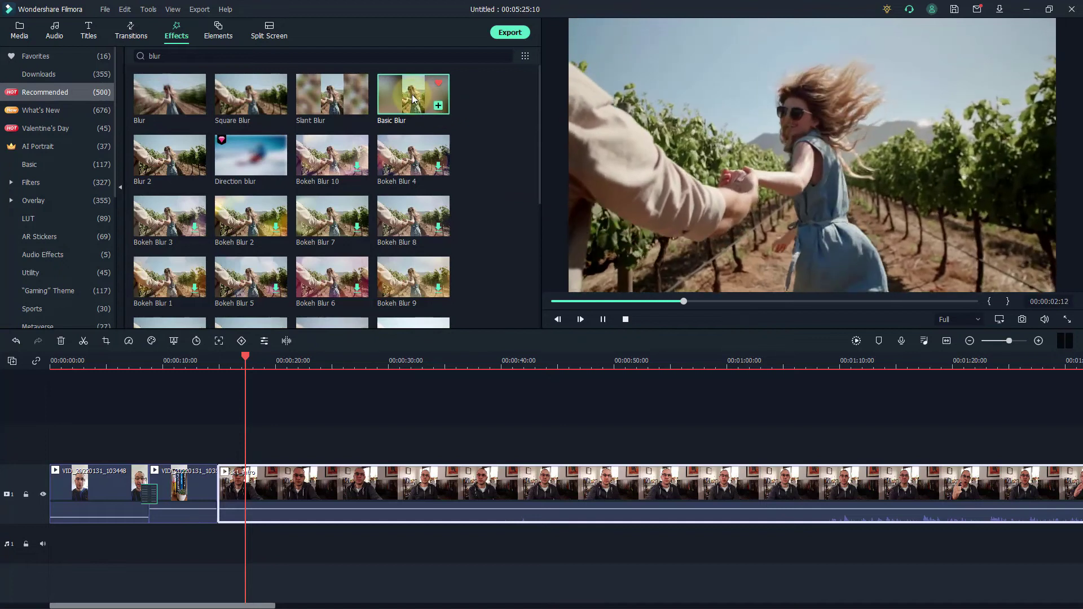
{"action": "left_click_drag", "start_coordinate": [413, 98], "coordinate": [222, 441]}
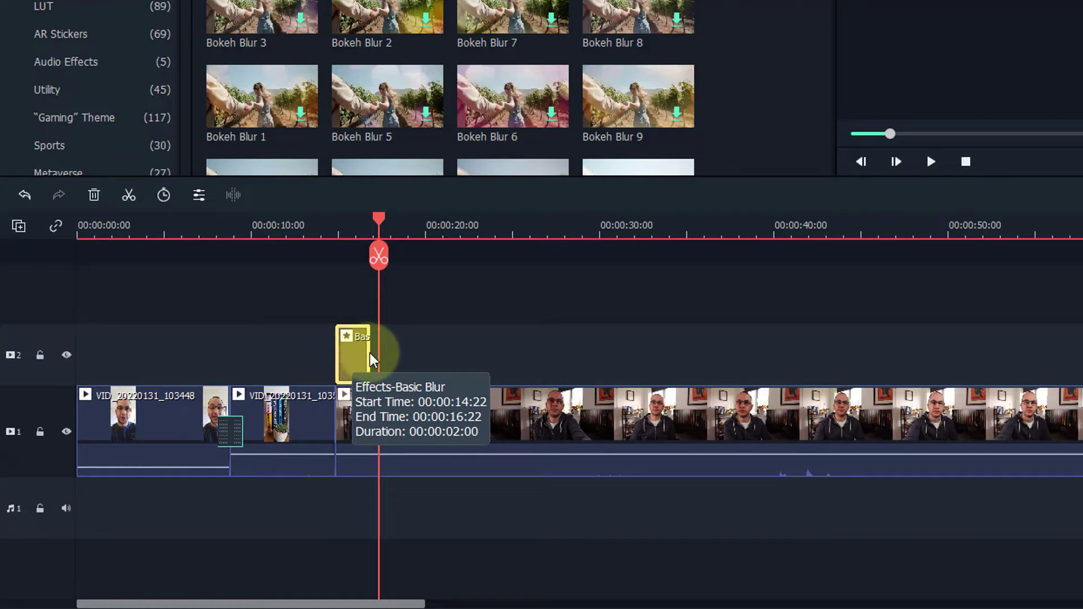
{"action": "left_click", "coordinate": [370, 353]}
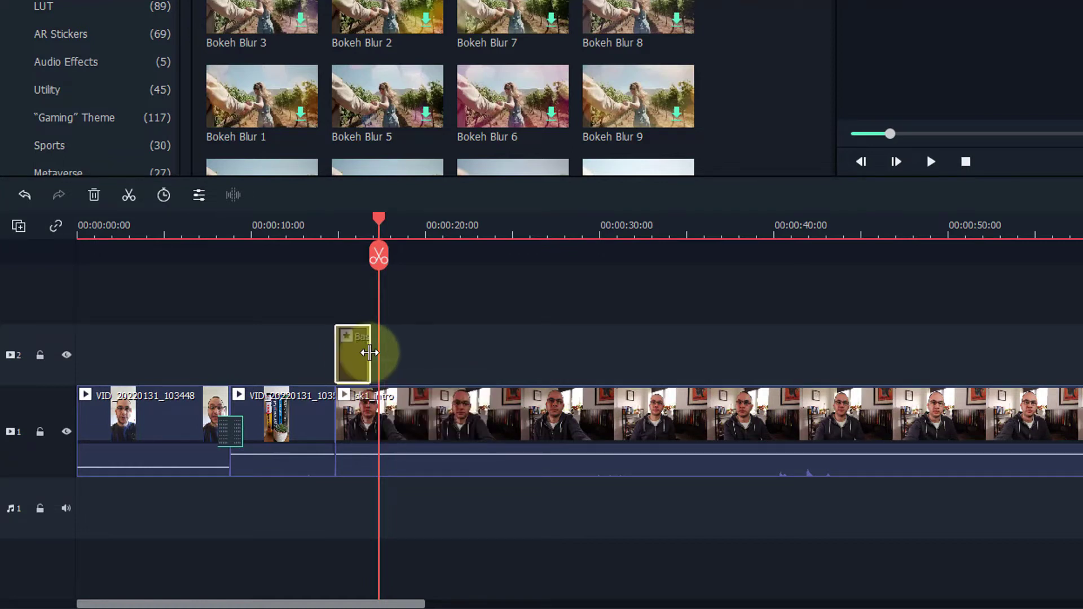
{"action": "left_click_drag", "start_coordinate": [370, 353], "coordinate": [683, 383]}
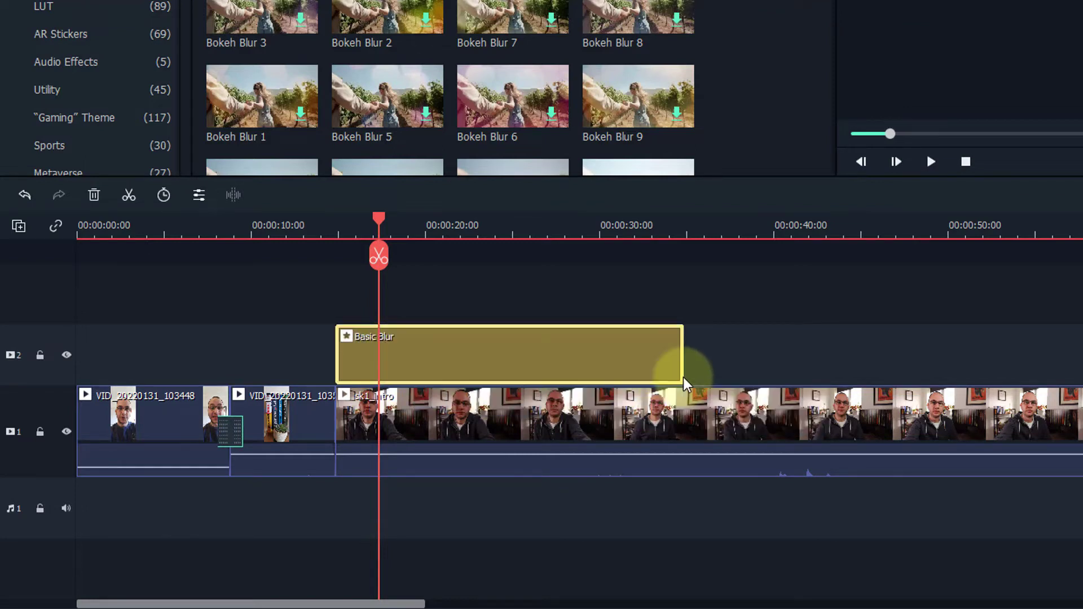
- Play the sk1_intro section with Basic Blur to check the blurred bars above and below the picture
{"action": "left_click", "coordinate": [437, 225]}
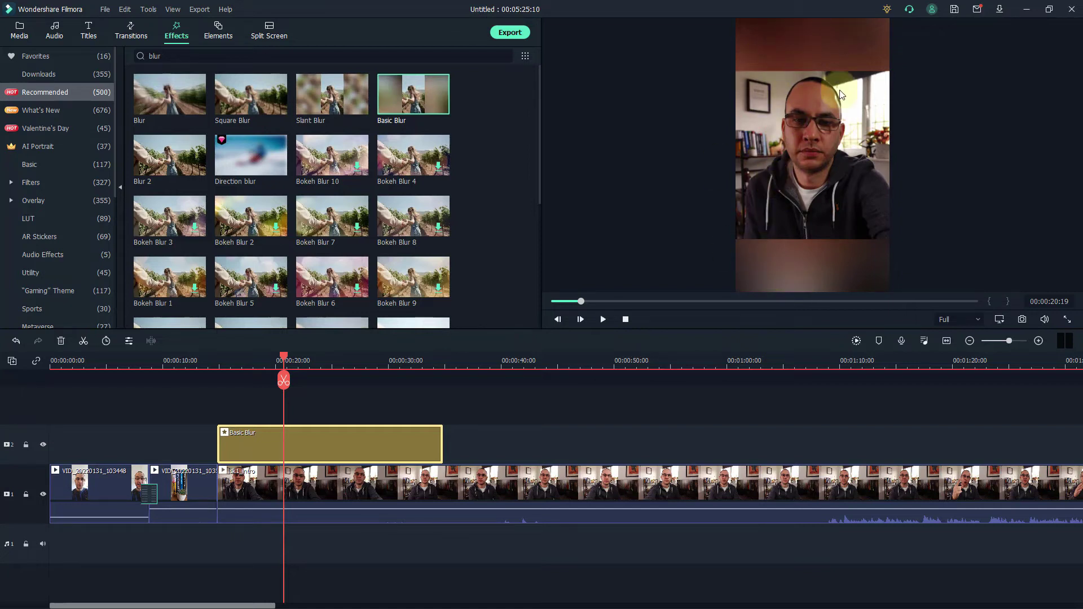
{"action": "left_click", "coordinate": [230, 363]}
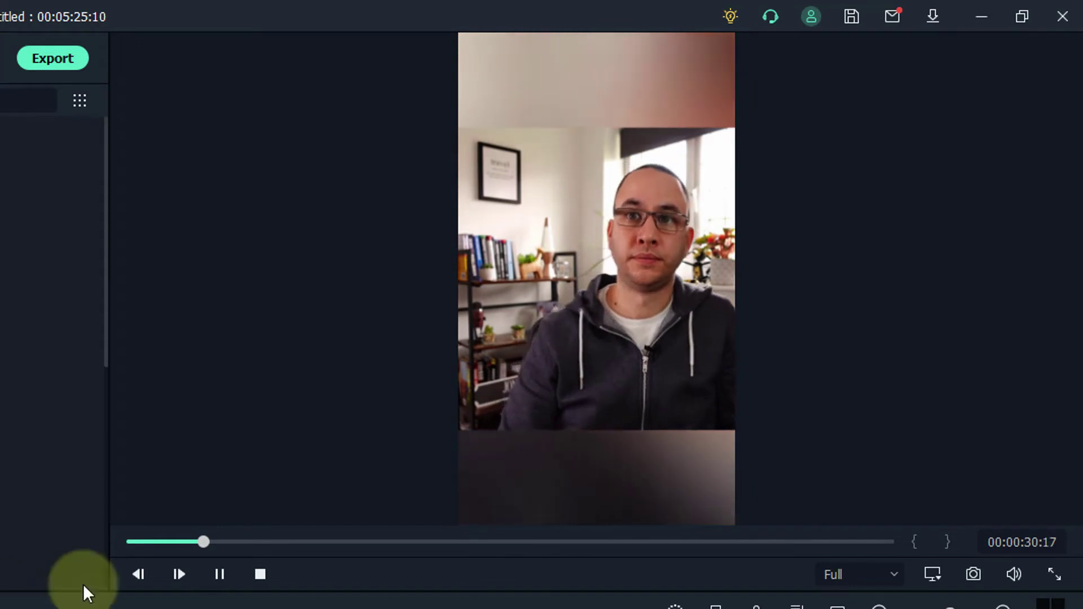
{"action": "left_click", "coordinate": [220, 578]}
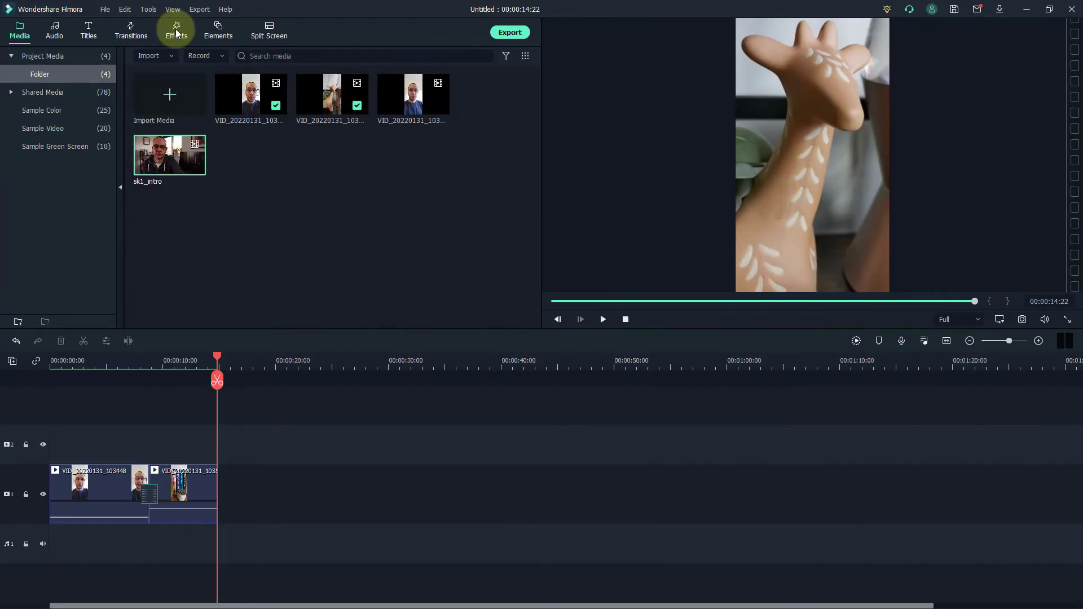
- Examine the available face effects in the AR Stickers category of the effects library
{"action": "left_click", "coordinate": [176, 33]}
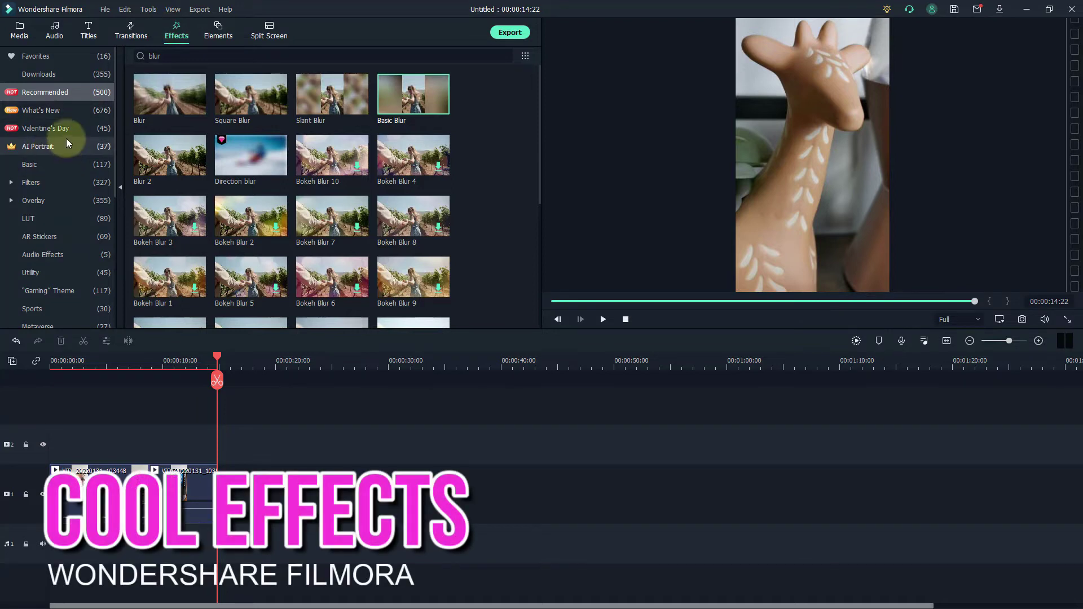
{"action": "left_click", "coordinate": [58, 238]}
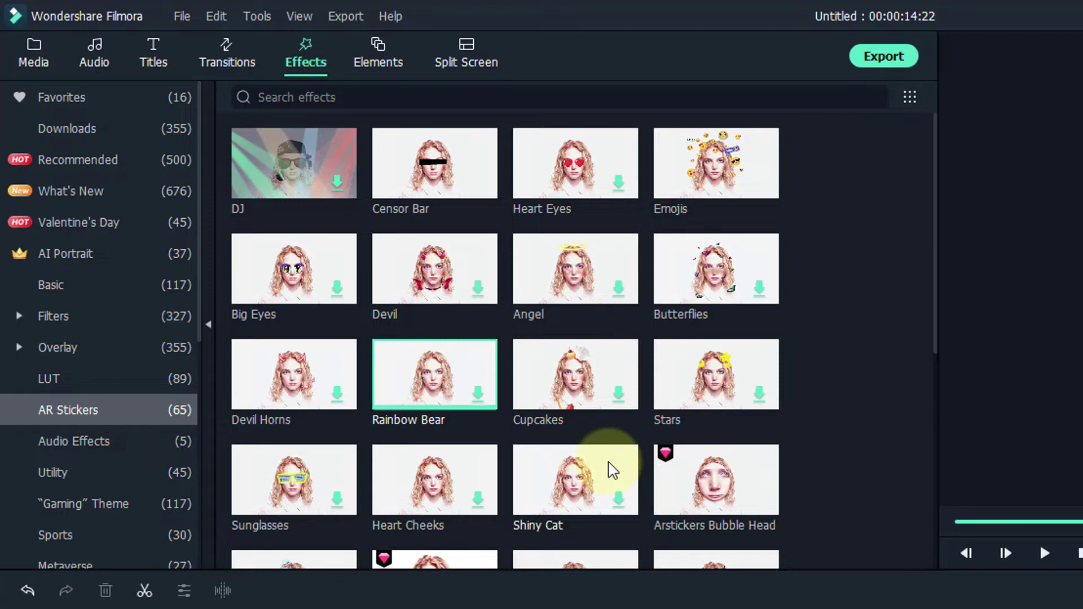
{"action": "scroll", "coordinate": [612, 468], "scroll_direction": "down", "scroll_amount": 5}
{"action": "scroll", "coordinate": [612, 471], "scroll_direction": "down", "scroll_amount": 2}
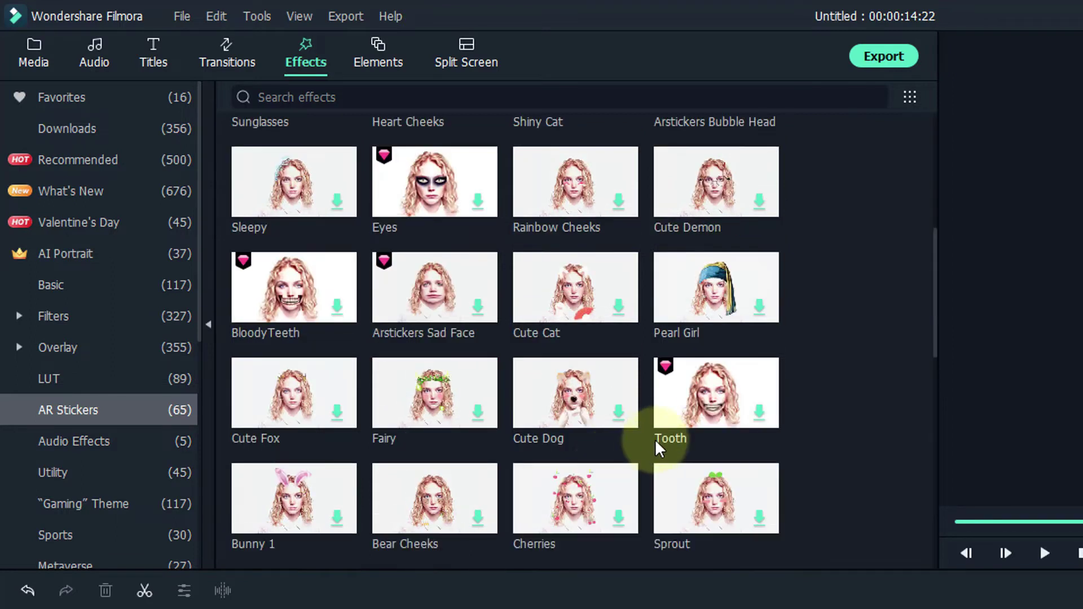
{"action": "scroll", "coordinate": [587, 421], "scroll_direction": "up", "scroll_amount": 6}
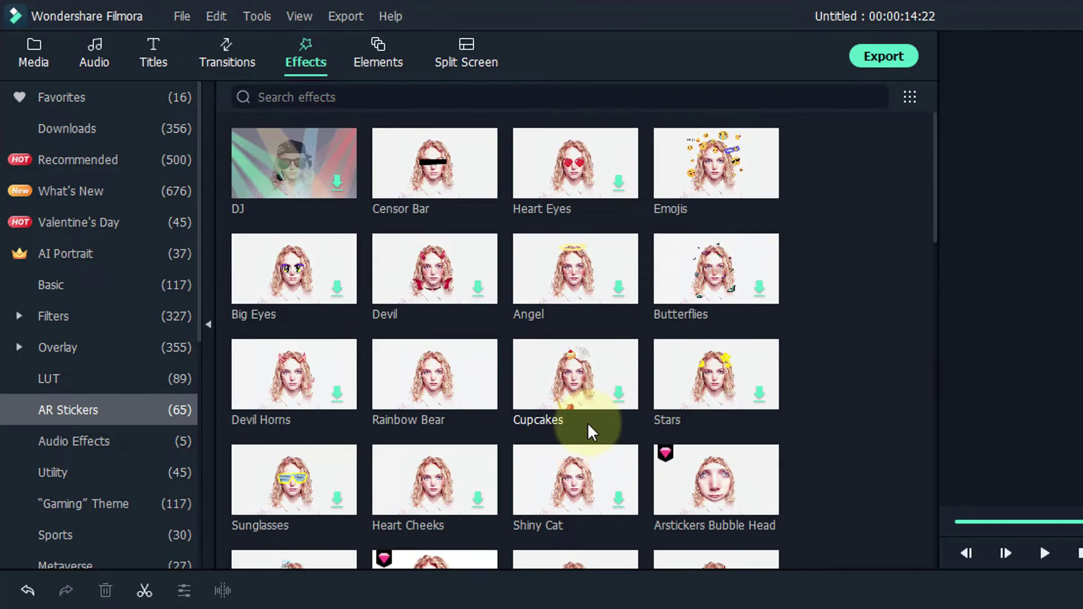
{"action": "scroll", "coordinate": [576, 411], "scroll_direction": "down", "scroll_amount": 5}
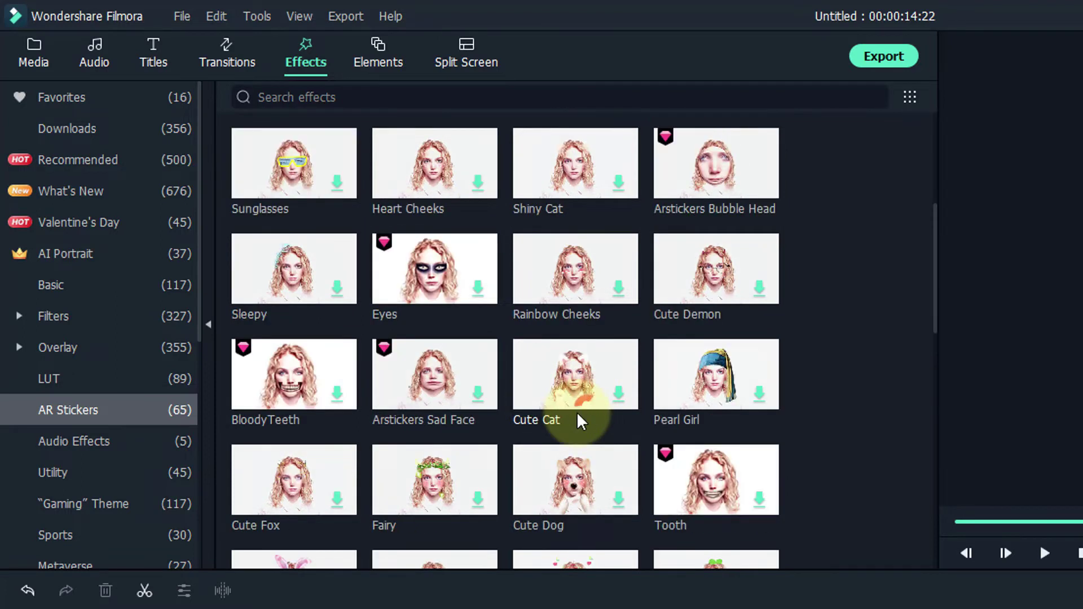
{"action": "scroll", "coordinate": [747, 402], "scroll_direction": "down", "scroll_amount": 5}
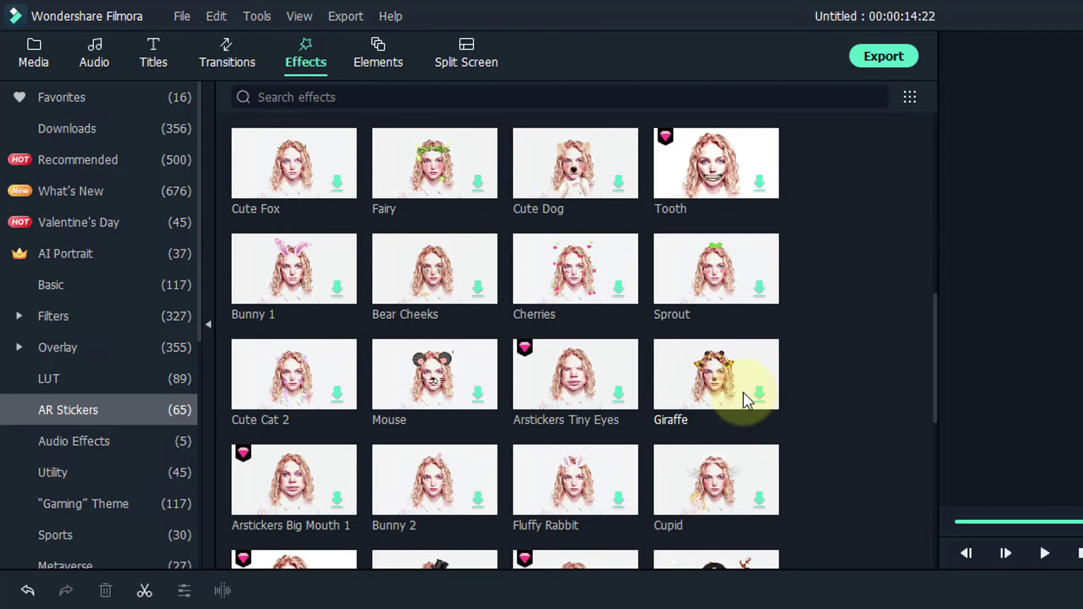
{"action": "scroll", "coordinate": [750, 459], "scroll_direction": "down", "scroll_amount": 8}
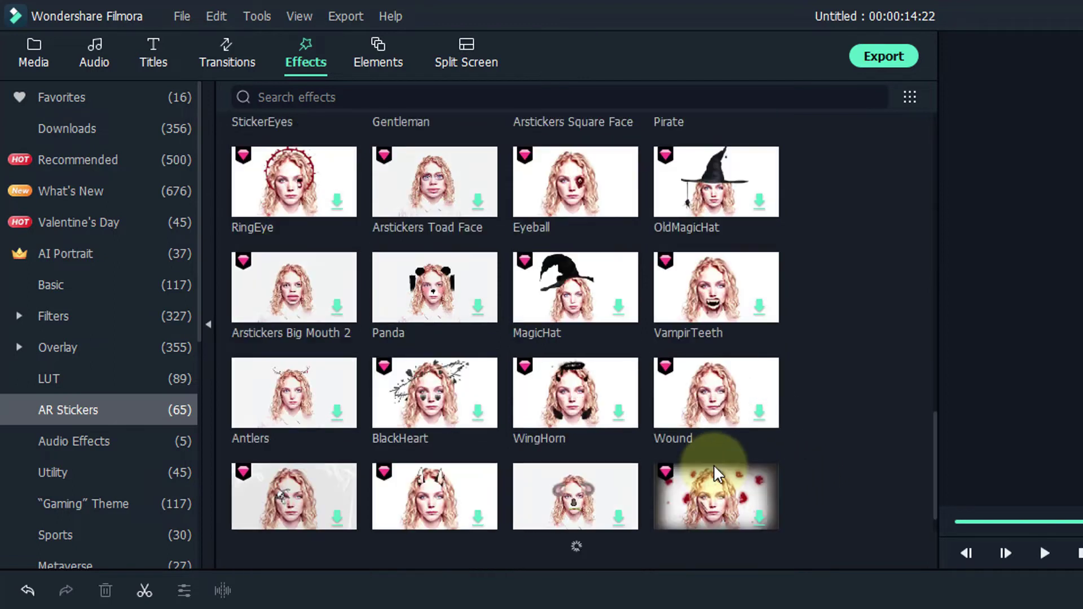
{"action": "scroll", "coordinate": [712, 464], "scroll_direction": "down", "scroll_amount": 3}
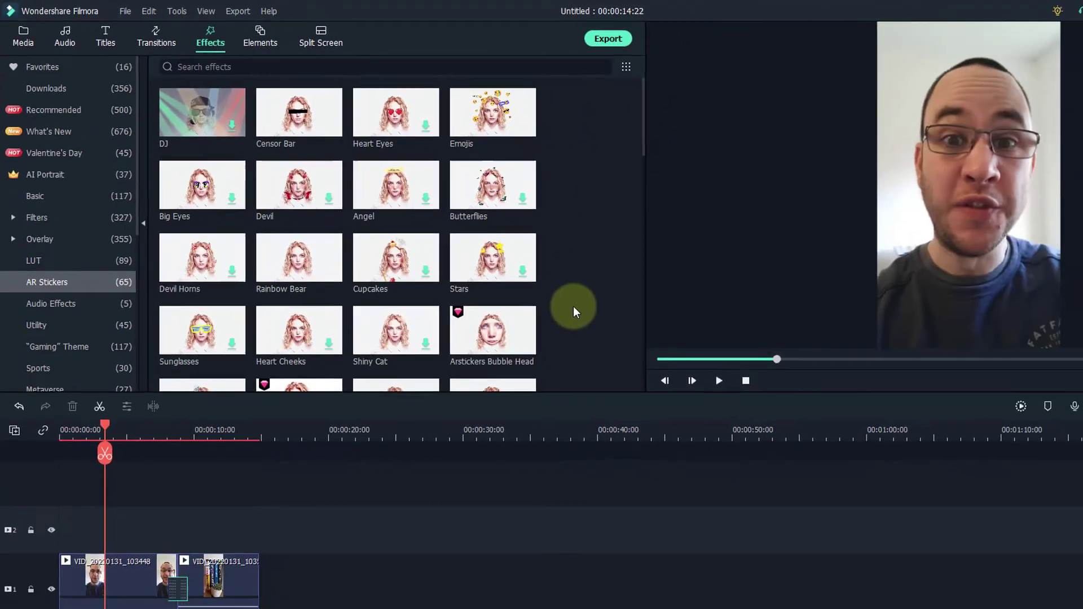
- Apply the Arstickers Bubble Head effect to the first clip on video track 1
{"action": "mouse_move", "coordinate": [501, 336]}
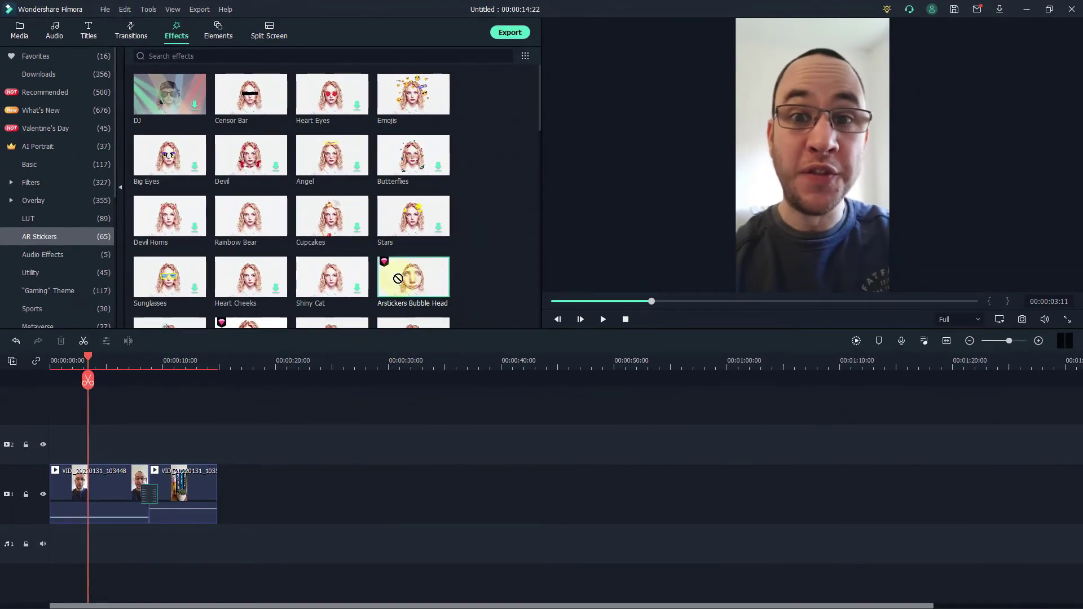
{"action": "left_click_drag", "start_coordinate": [398, 278], "coordinate": [106, 495]}
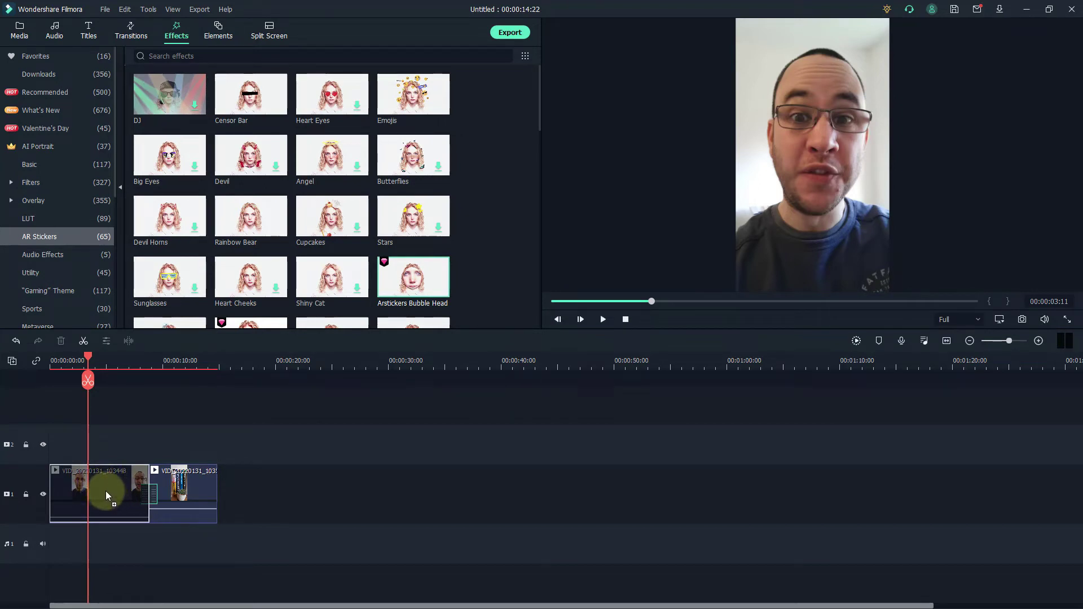
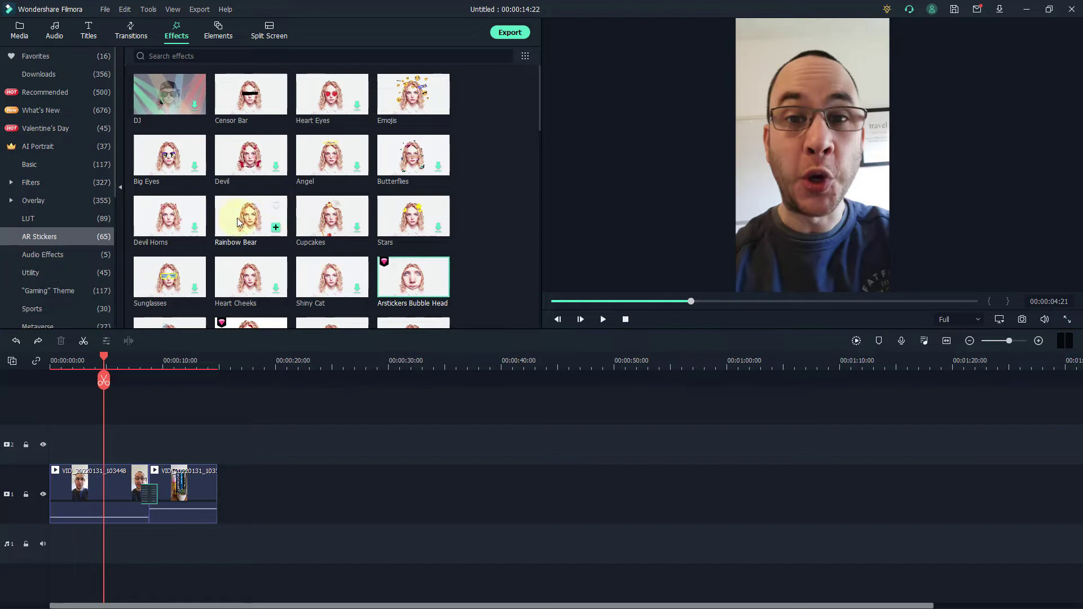
- Apply the Sideways 1 shake filter to the first clip on video track 1
{"action": "left_click", "coordinate": [58, 254]}
{"action": "left_click", "coordinate": [59, 272]}
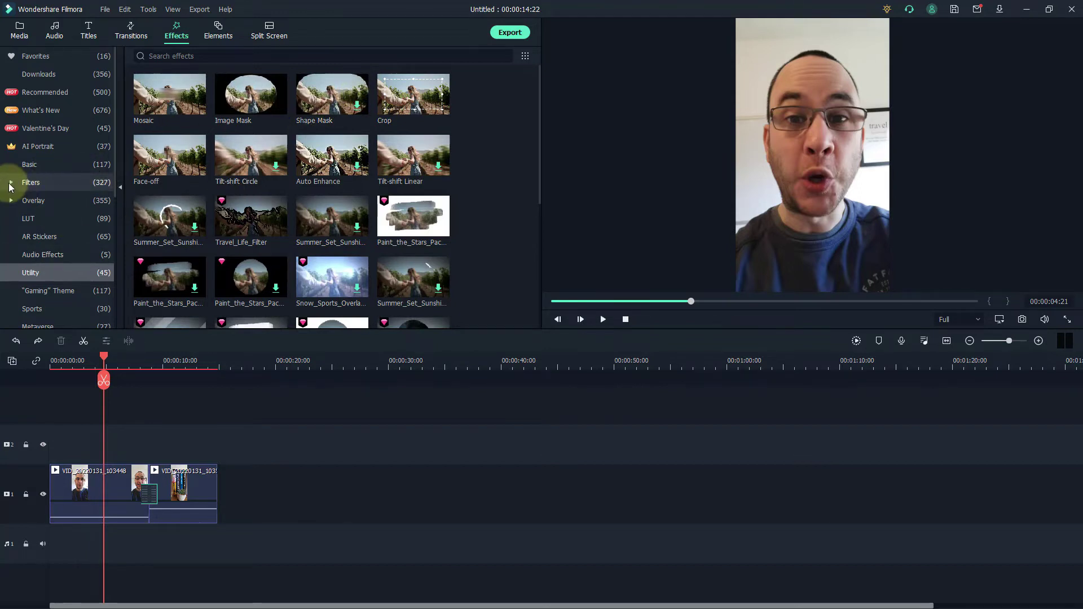
{"action": "left_click", "coordinate": [10, 183]}
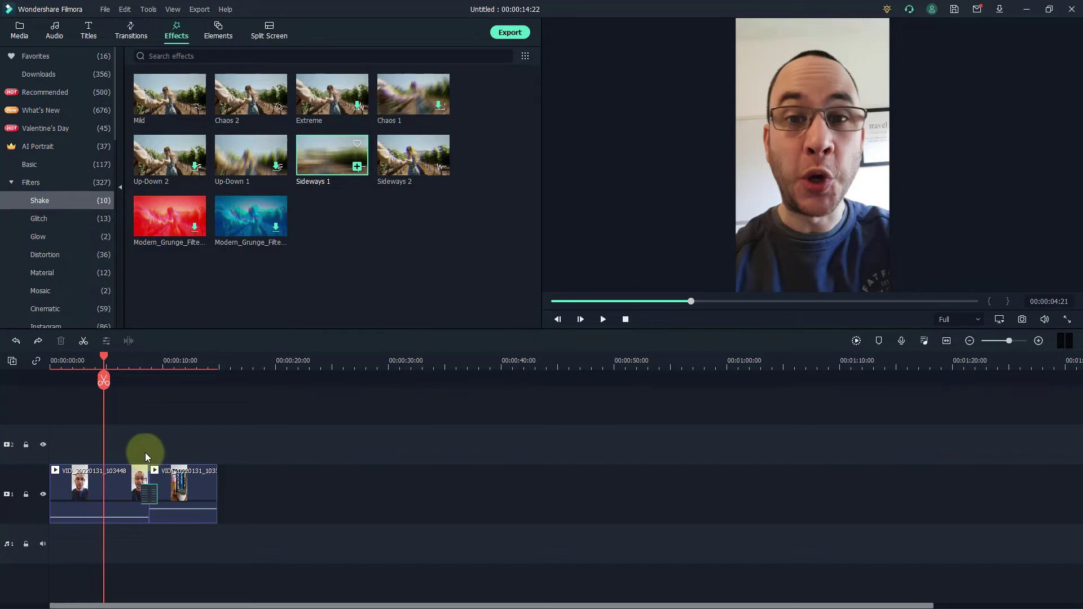
{"action": "left_click_drag", "start_coordinate": [85, 485], "coordinate": [76, 490]}
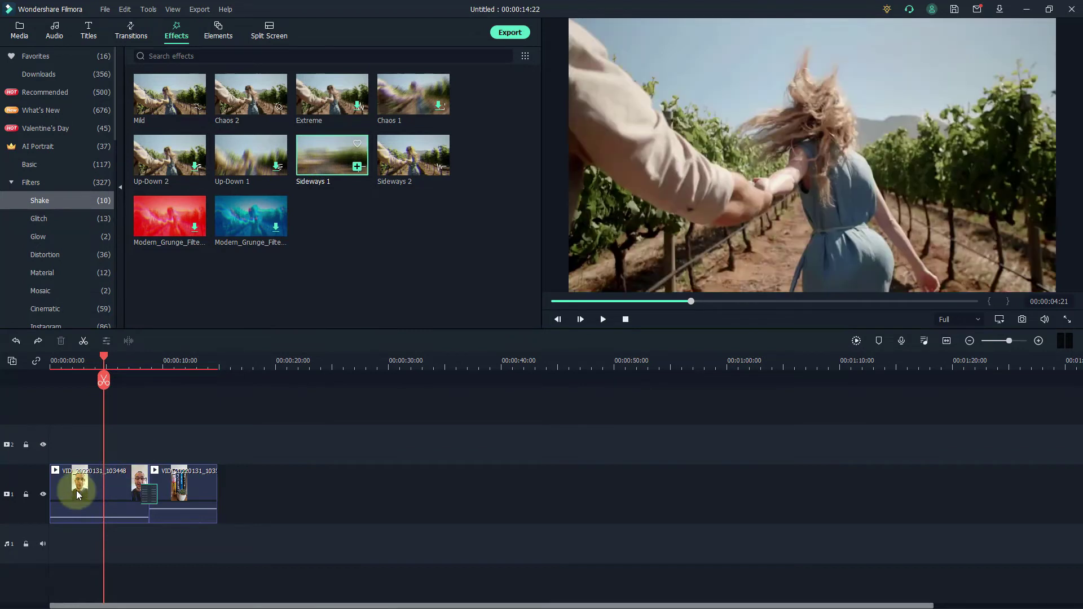
- Play the first clip from about 1 second to check the Sideways 1 shake, and undo the filter
{"action": "left_click", "coordinate": [63, 365]}
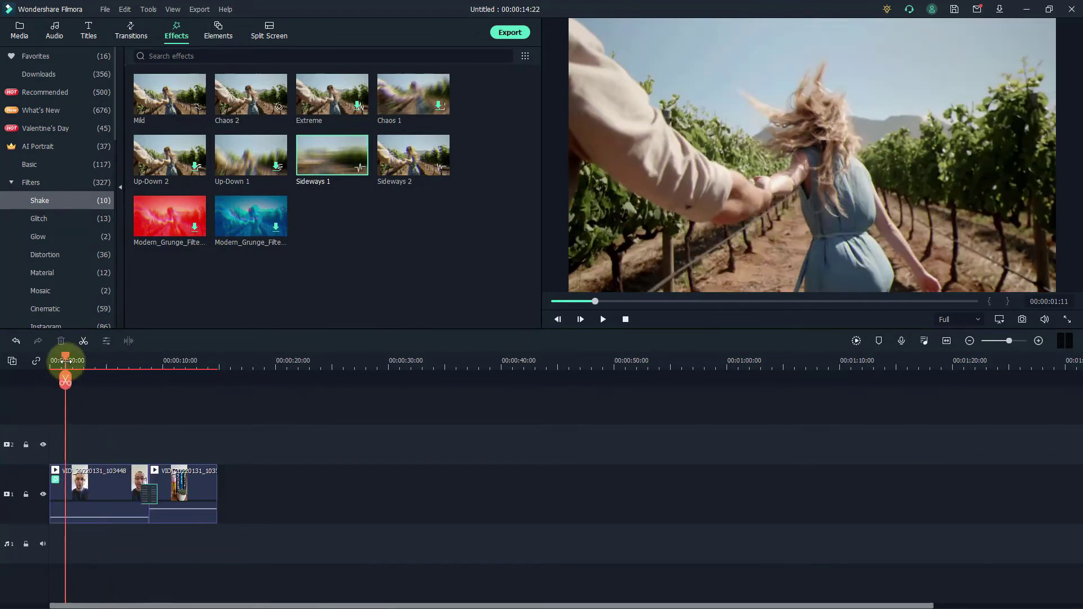
{"action": "left_click", "coordinate": [603, 319]}
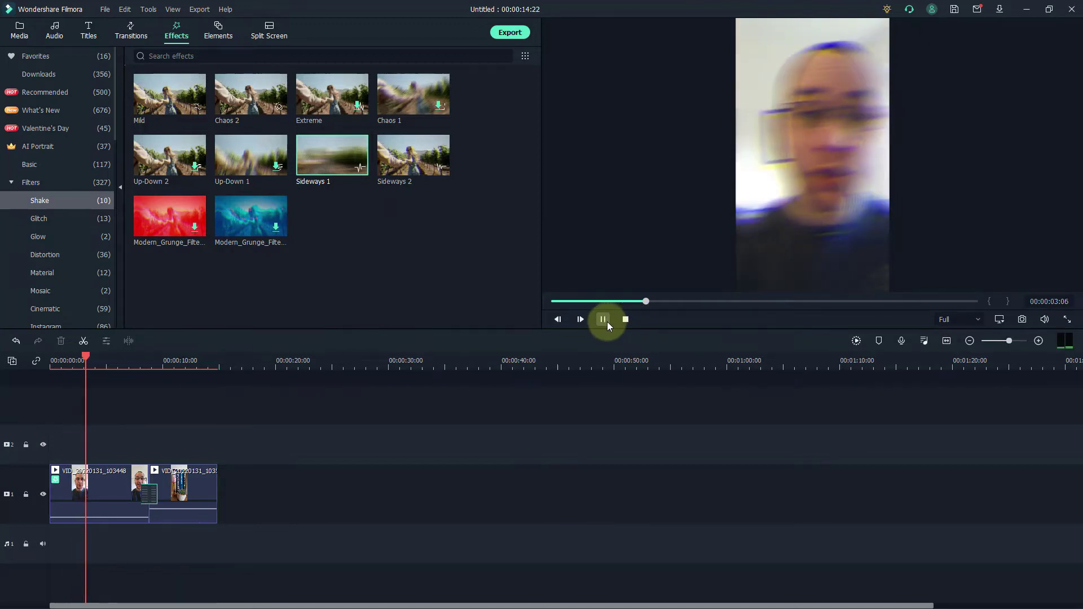
{"action": "left_click", "coordinate": [607, 321]}
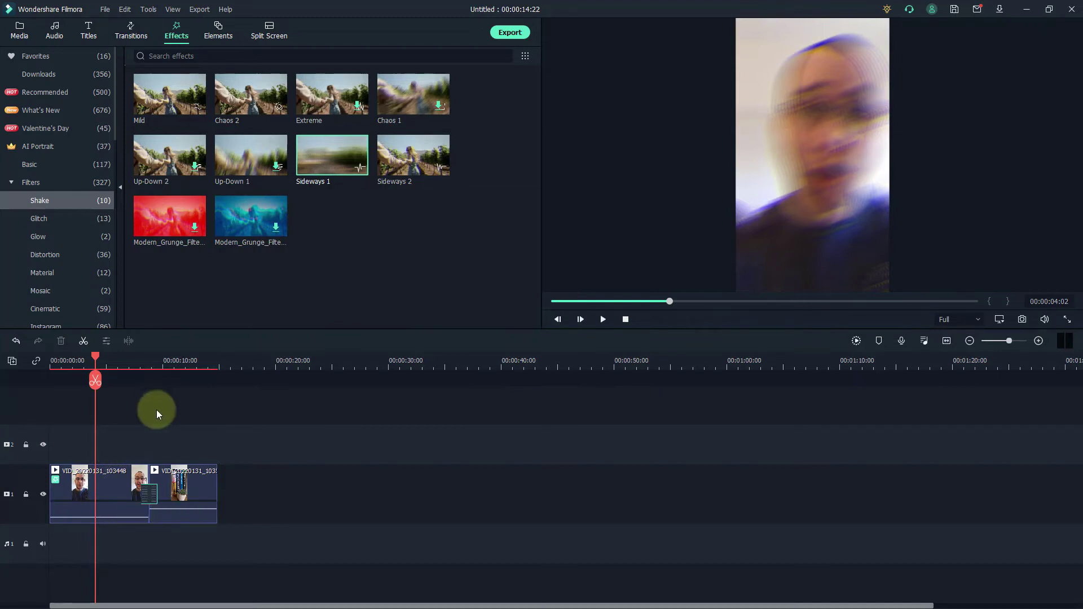
{"action": "key", "text": "ctrl+z"}
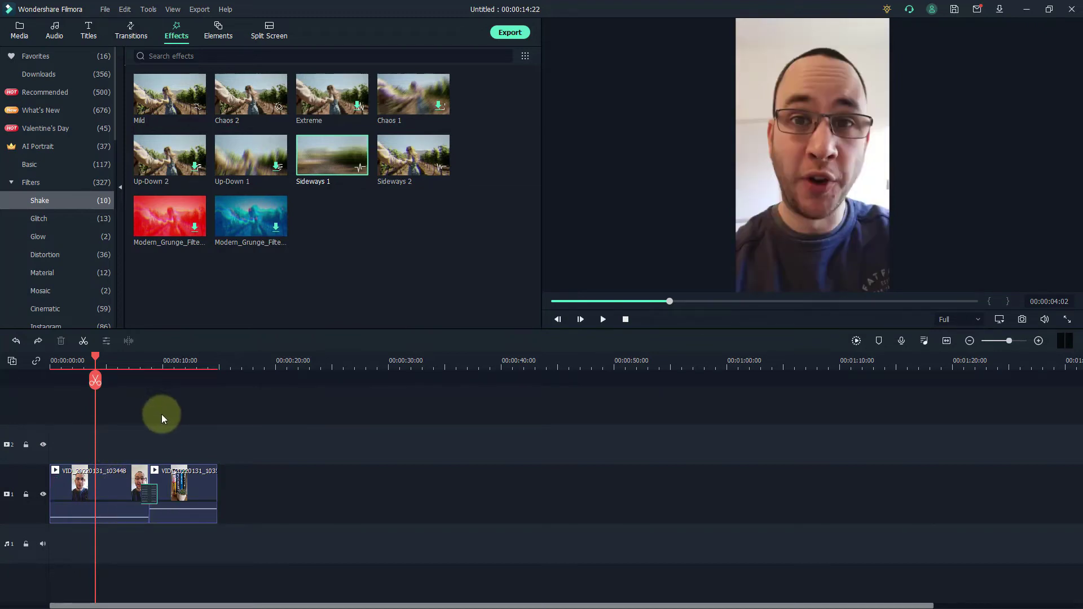
- Apply the Light Leak 5 overlay to the first clip on video track 1
{"action": "left_click", "coordinate": [30, 182]}
{"action": "left_click", "coordinate": [25, 204]}
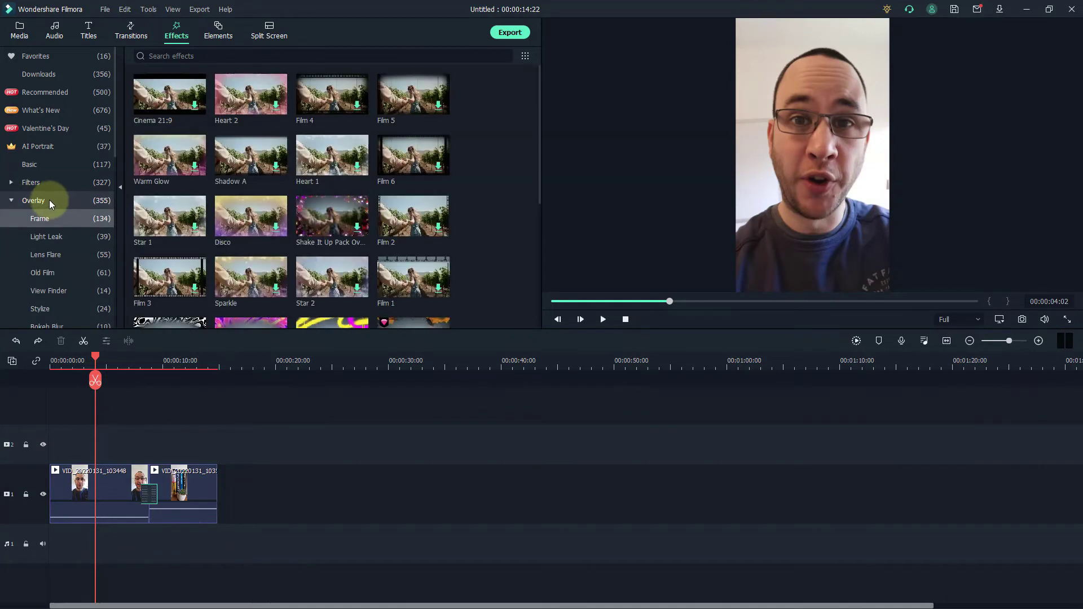
{"action": "scroll", "coordinate": [49, 200], "scroll_direction": "down", "scroll_amount": 3}
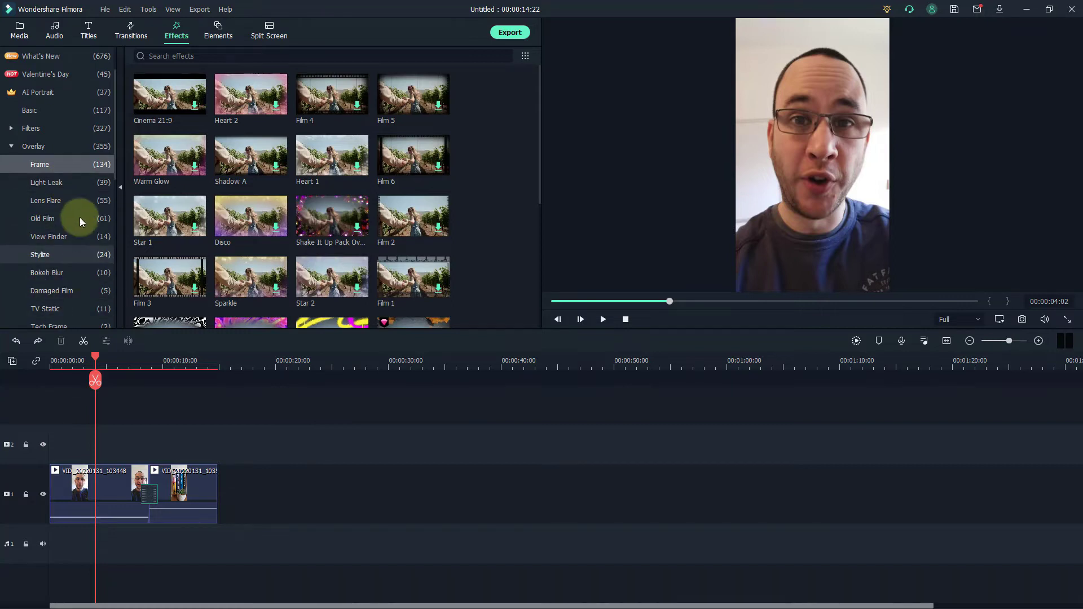
{"action": "left_click", "coordinate": [71, 181]}
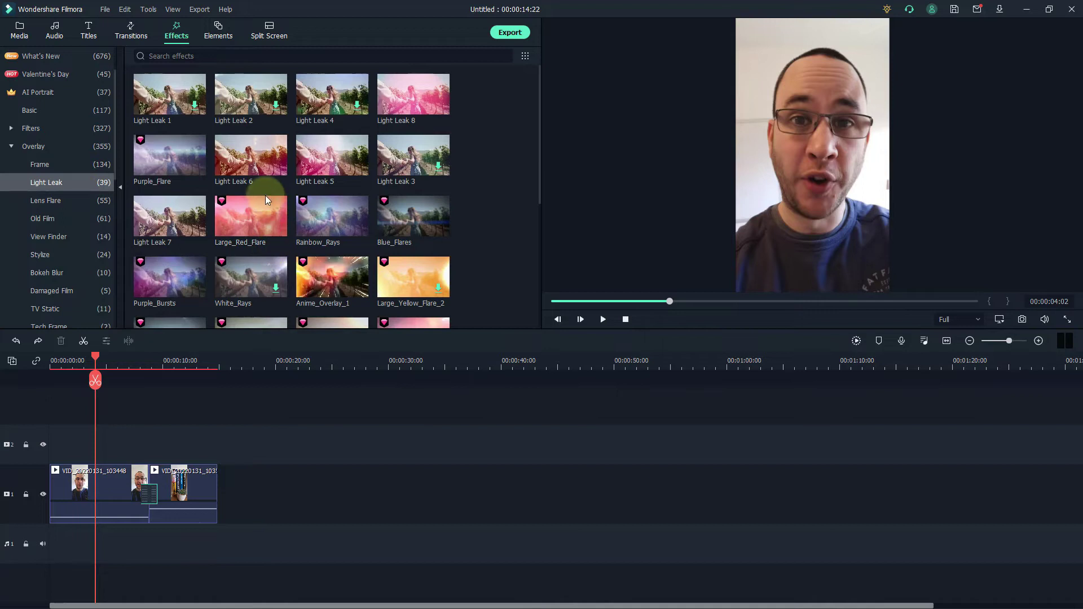
{"action": "left_click_drag", "start_coordinate": [325, 169], "coordinate": [82, 496]}
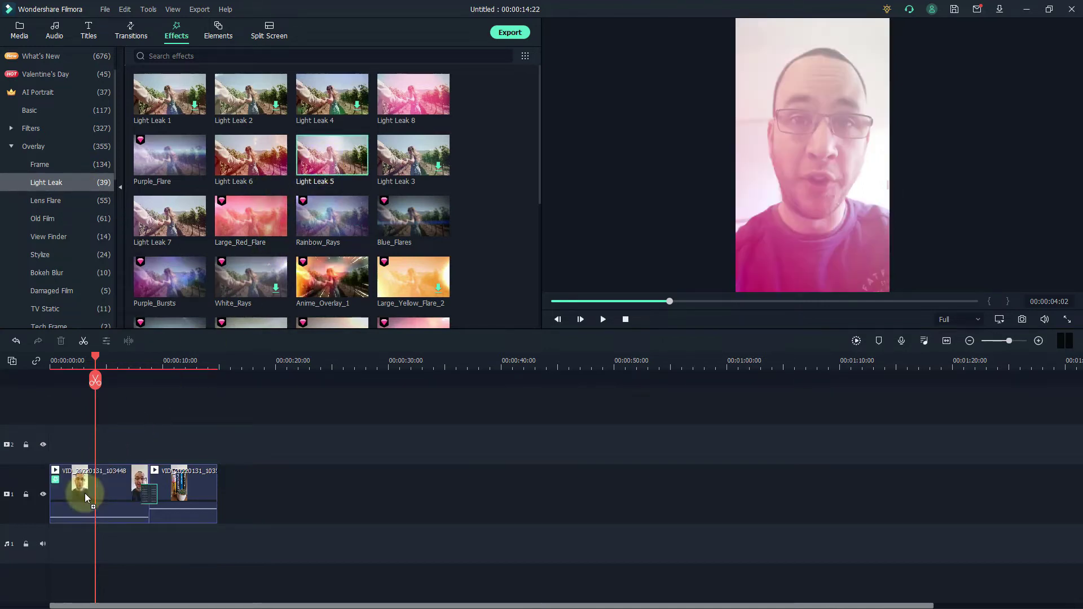
- Play the start of the first clip to check the Light Leak 5 overlay, and undo the overlay
{"action": "left_click", "coordinate": [59, 364]}
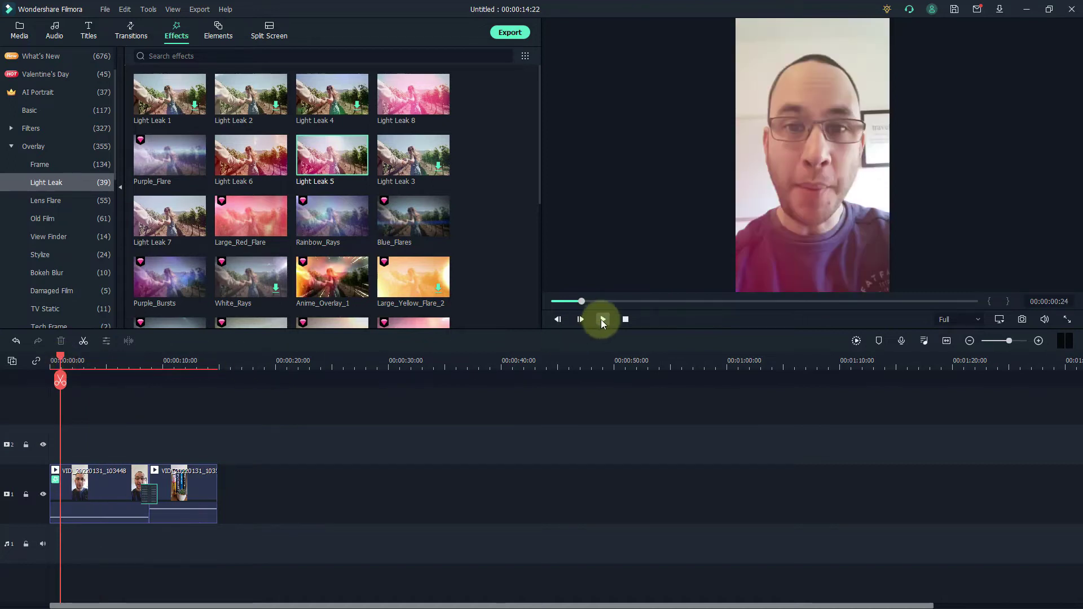
{"action": "left_click", "coordinate": [601, 318]}
{"action": "left_click", "coordinate": [65, 361]}
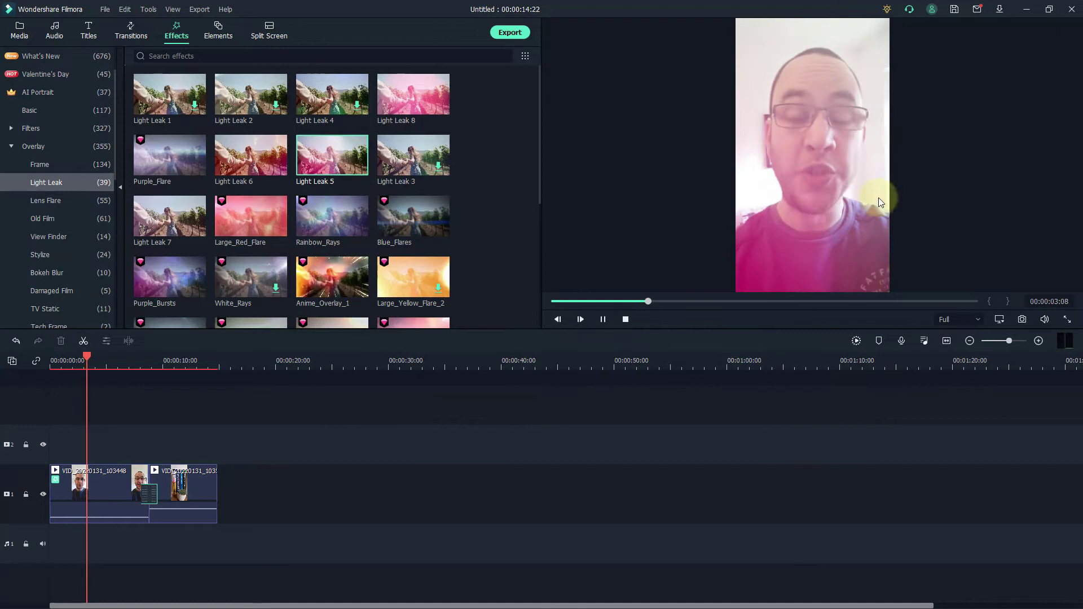
{"action": "left_click", "coordinate": [603, 320]}
{"action": "key", "text": "ctrl+z"}
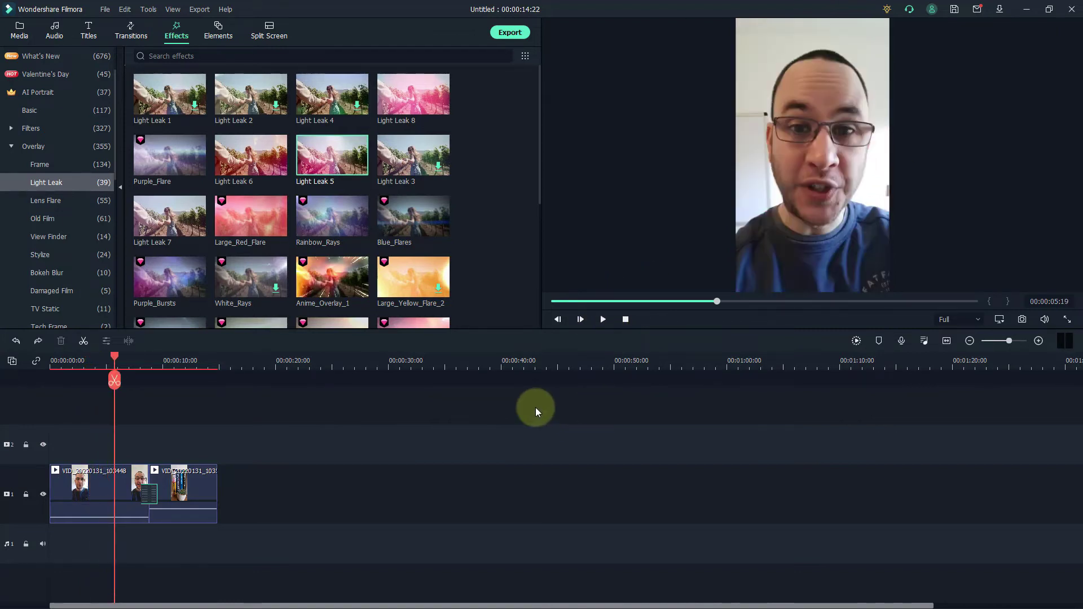
- Add the Like3 social media element to video track 2 above the first clip, starting at about 5 seconds
{"action": "left_click", "coordinate": [13, 149]}
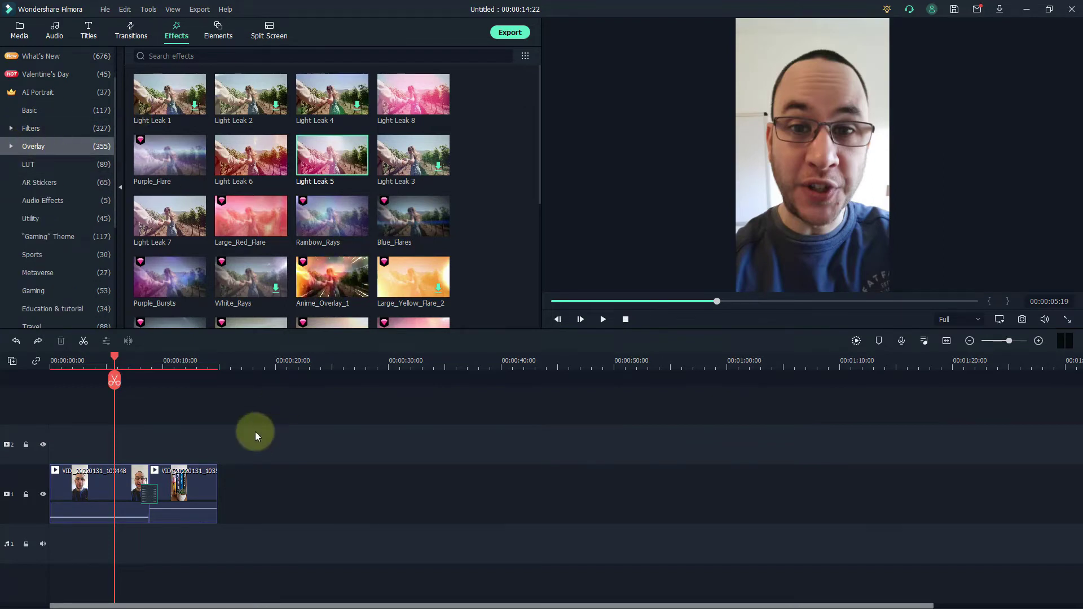
{"action": "left_click", "coordinate": [83, 407]}
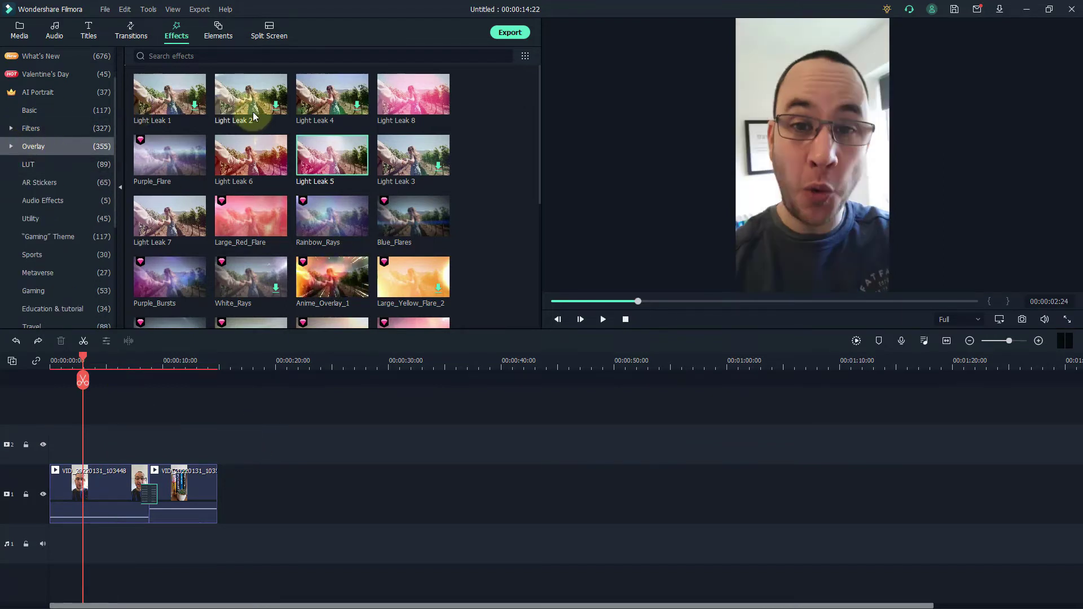
{"action": "left_click", "coordinate": [216, 37]}
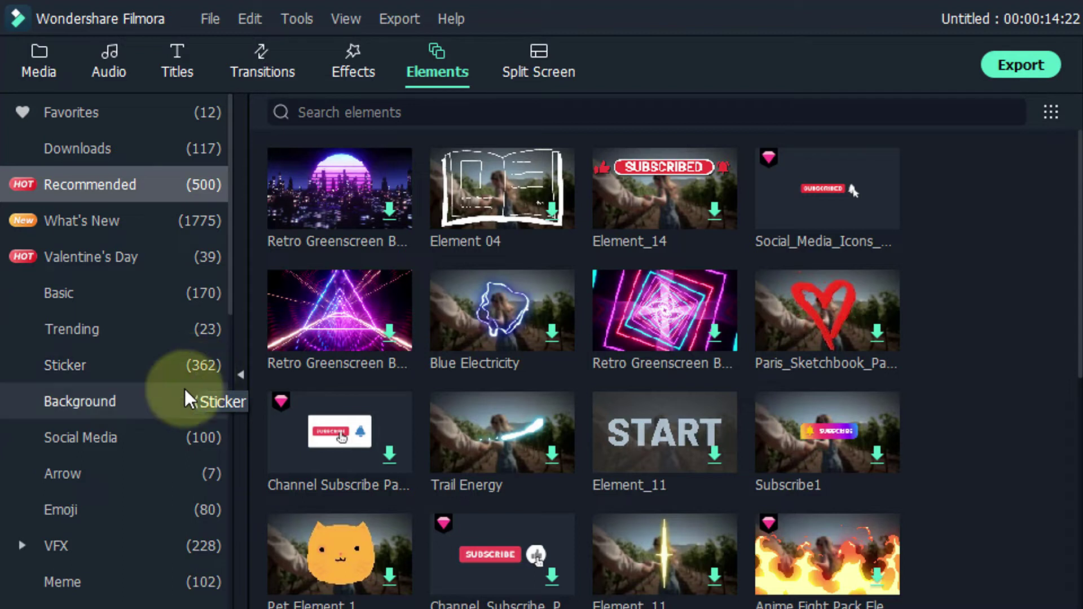
{"action": "left_click", "coordinate": [86, 438]}
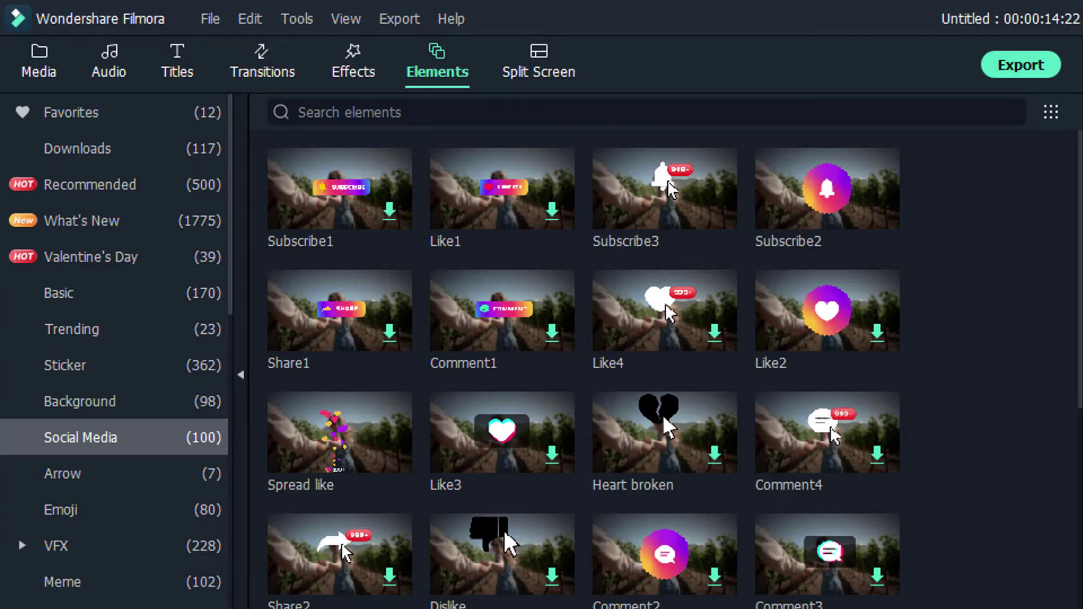
{"action": "left_click", "coordinate": [510, 433]}
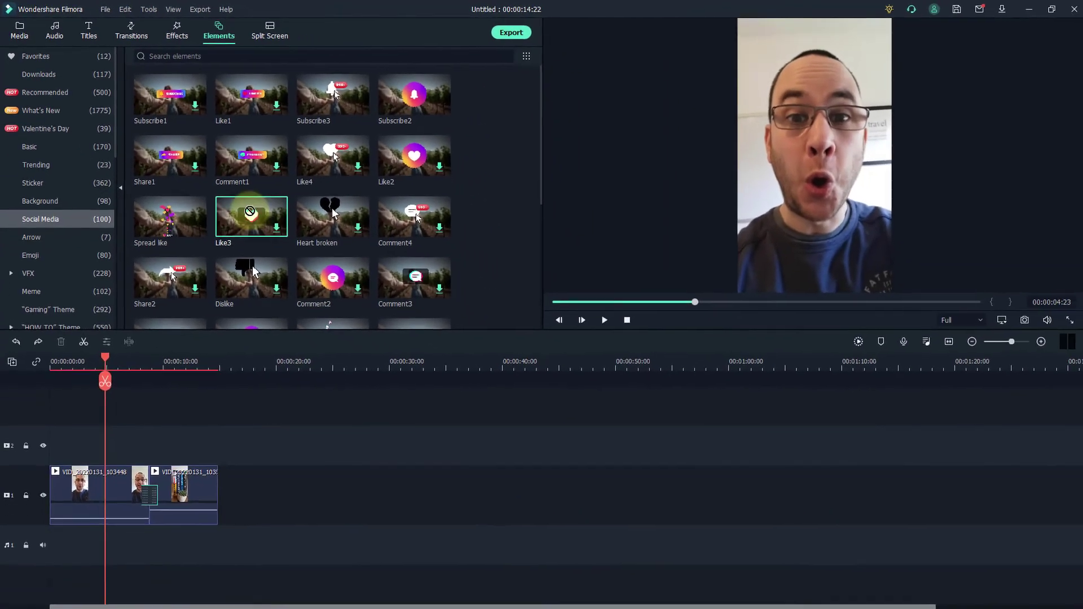
{"action": "left_click_drag", "start_coordinate": [245, 212], "coordinate": [97, 442]}
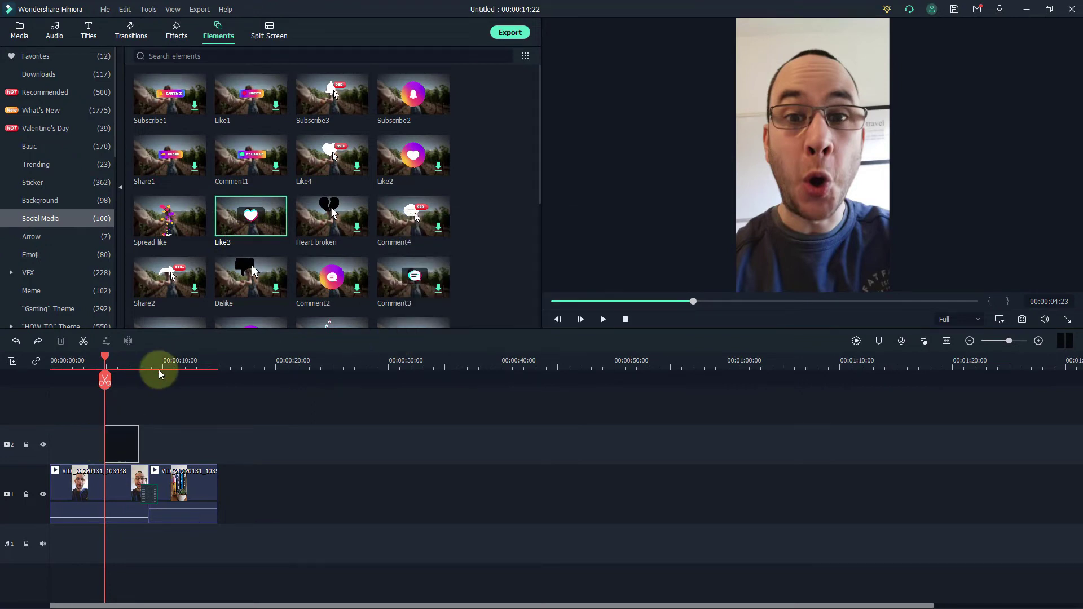
- Shrink the Like3 element to about 60 percent of its width and move it into the portrait frame's upper-left corner
{"action": "left_click", "coordinate": [118, 364]}
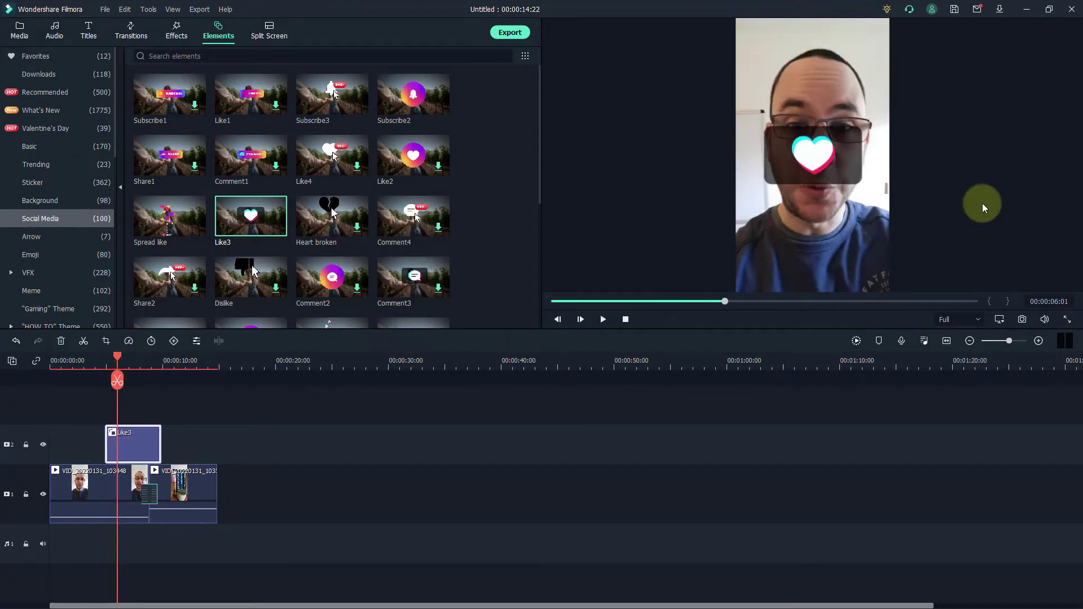
{"action": "left_click", "coordinate": [743, 115]}
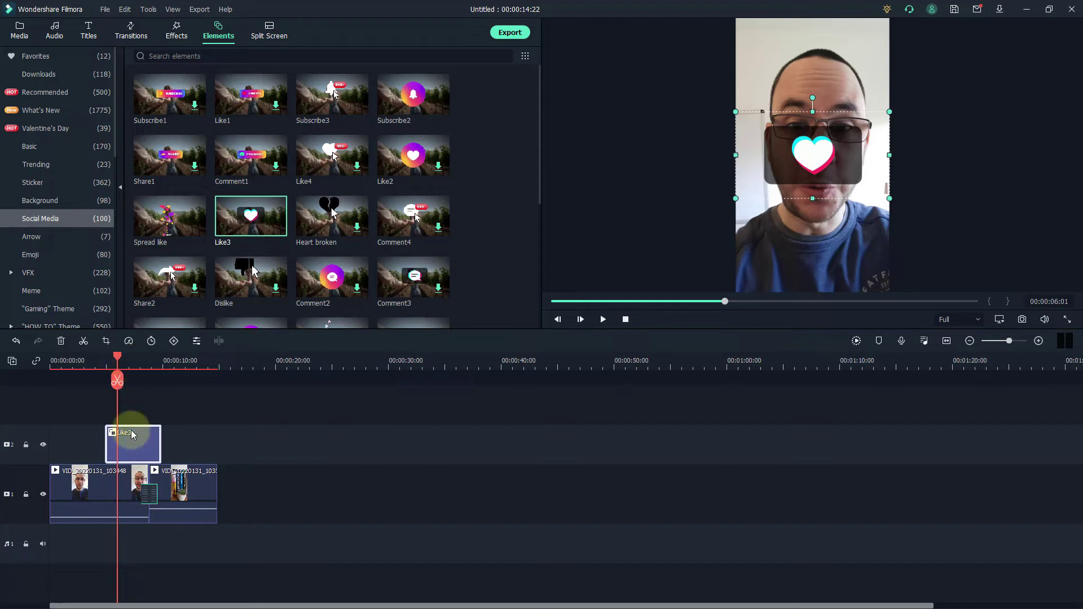
{"action": "left_click_drag", "start_coordinate": [735, 111], "coordinate": [799, 147]}
{"action": "left_click_drag", "start_coordinate": [856, 172], "coordinate": [788, 37]}
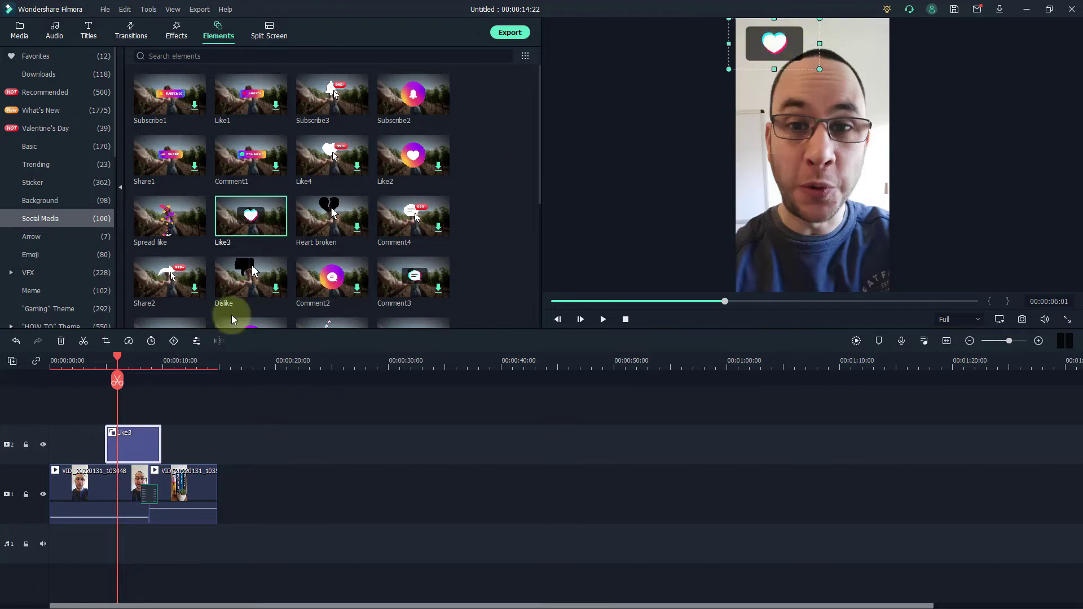
- Play the first clip from about 4 seconds to check the Like3 element on video track 2
{"action": "left_click", "coordinate": [99, 363]}
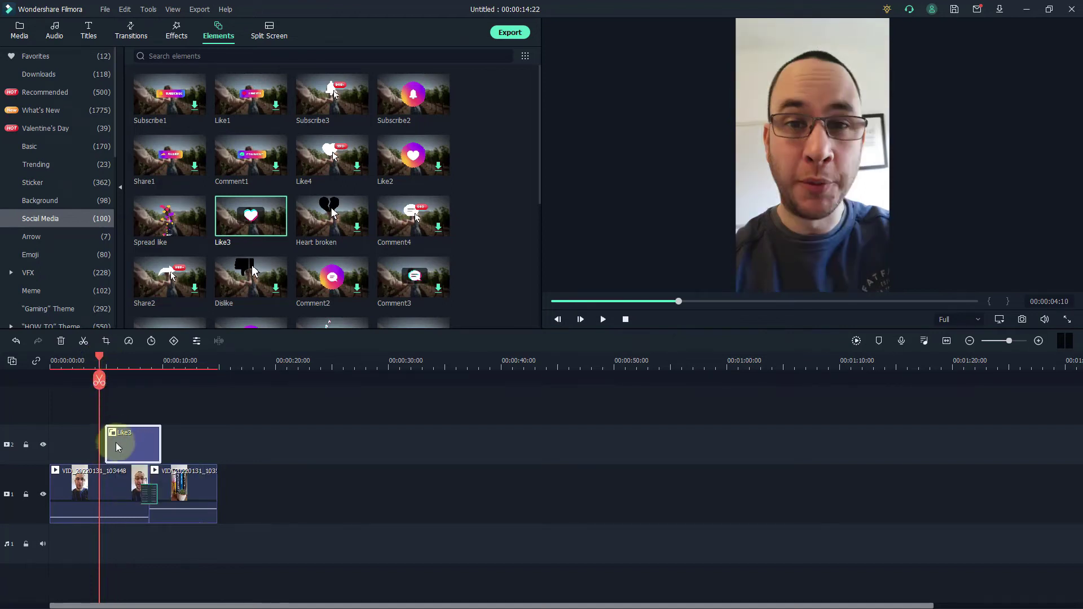
{"action": "left_click", "coordinate": [603, 319]}
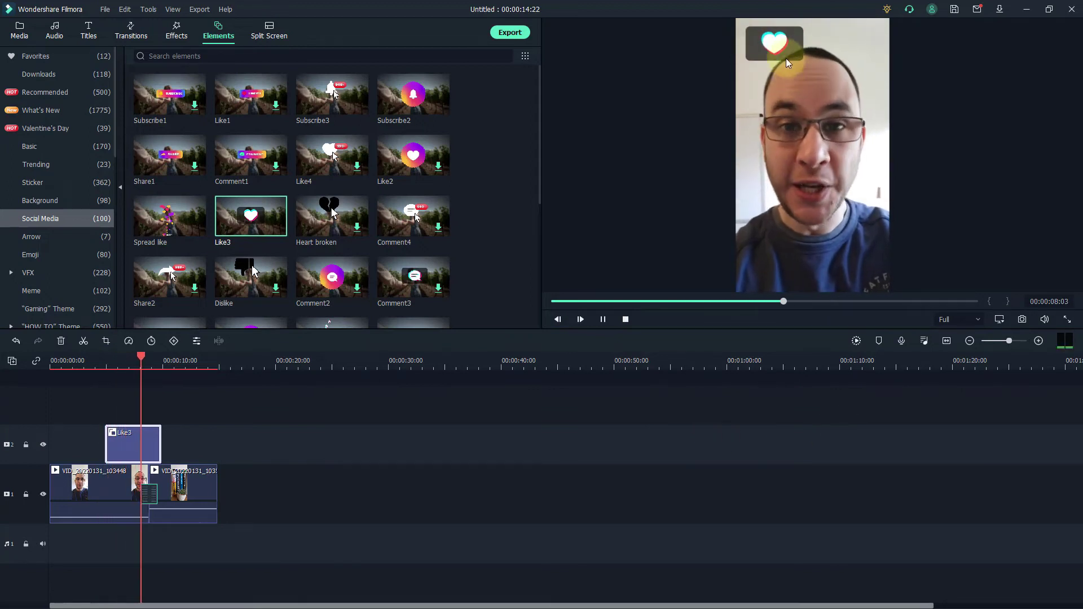
{"action": "left_click", "coordinate": [603, 319]}
- Look through the Social Media elements and preview Comment4 and Subscribe3
{"action": "left_click", "coordinate": [413, 216]}
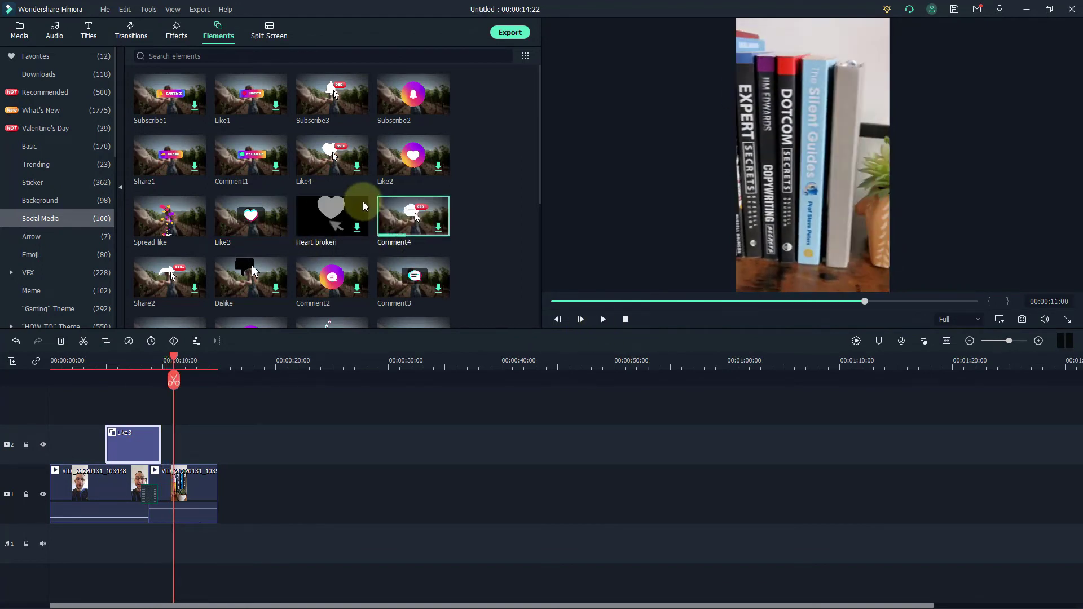
{"action": "scroll", "coordinate": [363, 202], "scroll_direction": "down", "scroll_amount": 3}
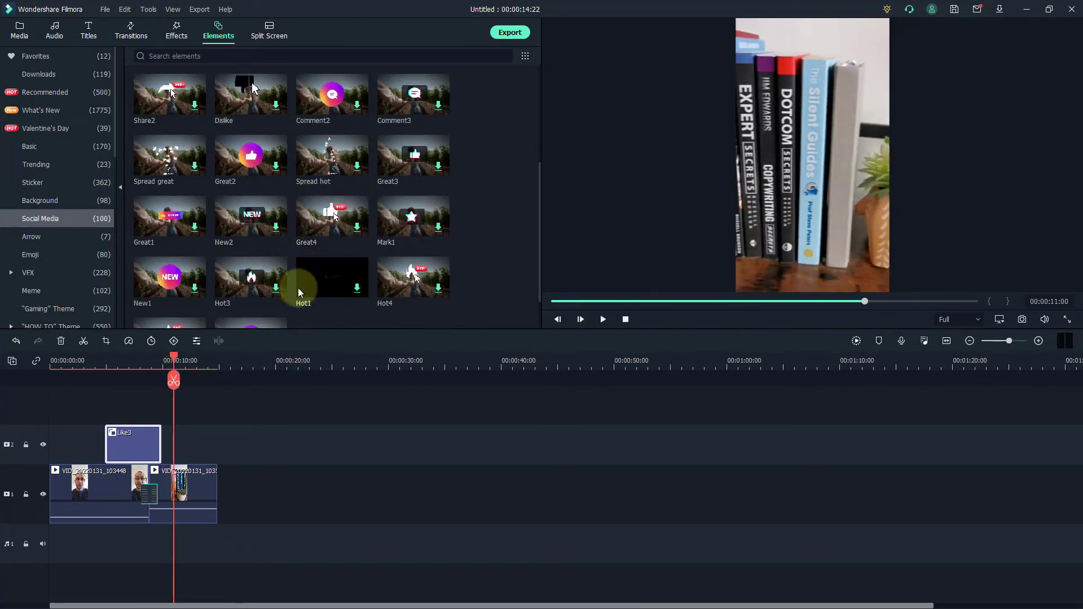
{"action": "scroll", "coordinate": [298, 286], "scroll_direction": "down", "scroll_amount": 1}
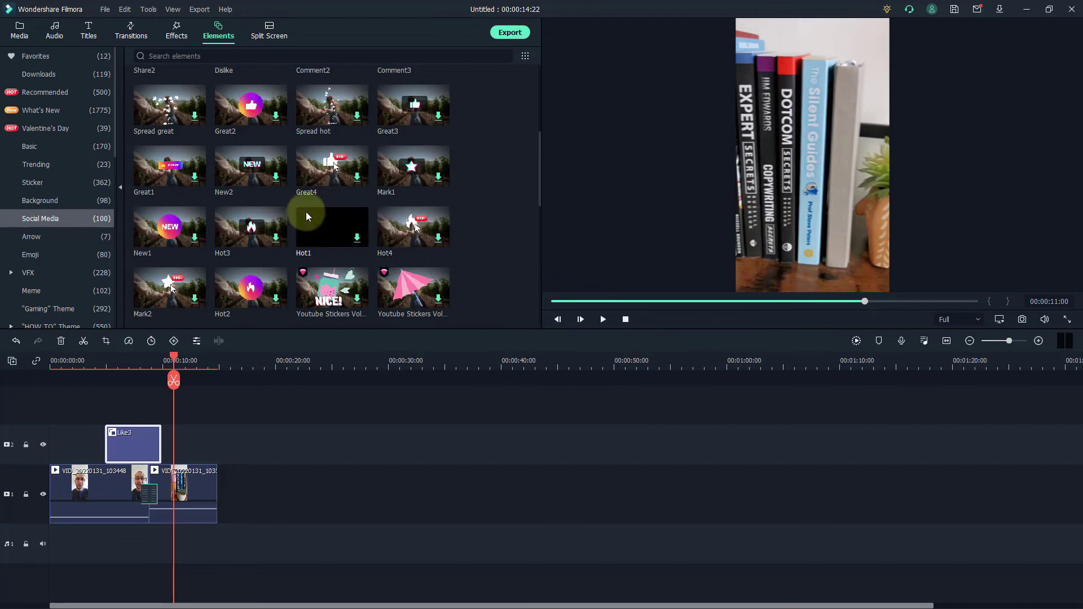
{"action": "scroll", "coordinate": [319, 222], "scroll_direction": "down", "scroll_amount": 5}
{"action": "scroll", "coordinate": [330, 231], "scroll_direction": "up", "scroll_amount": 10}
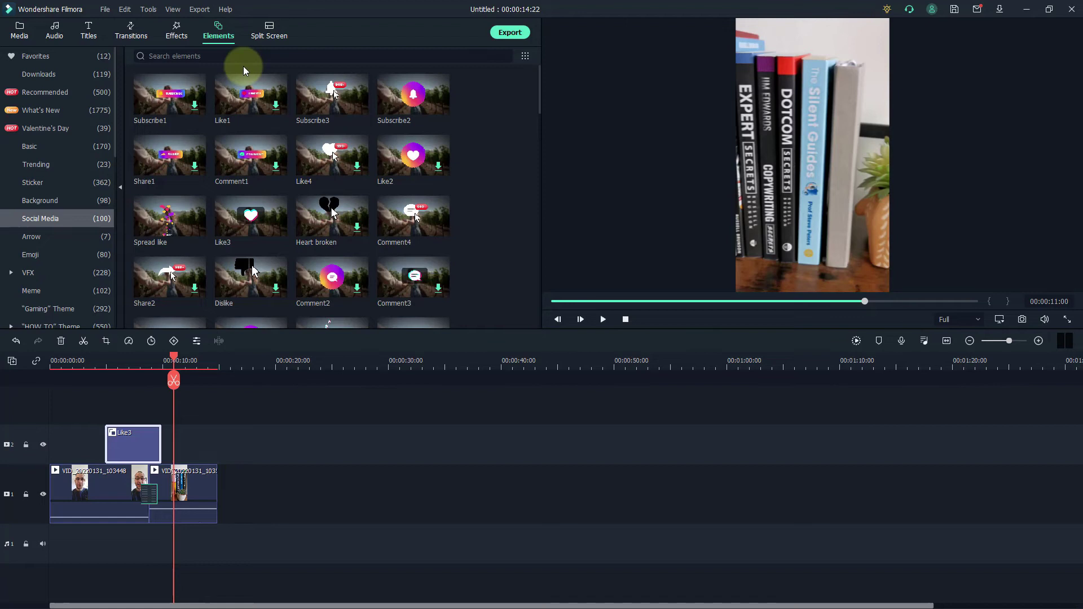
{"action": "mouse_move", "coordinate": [314, 97]}
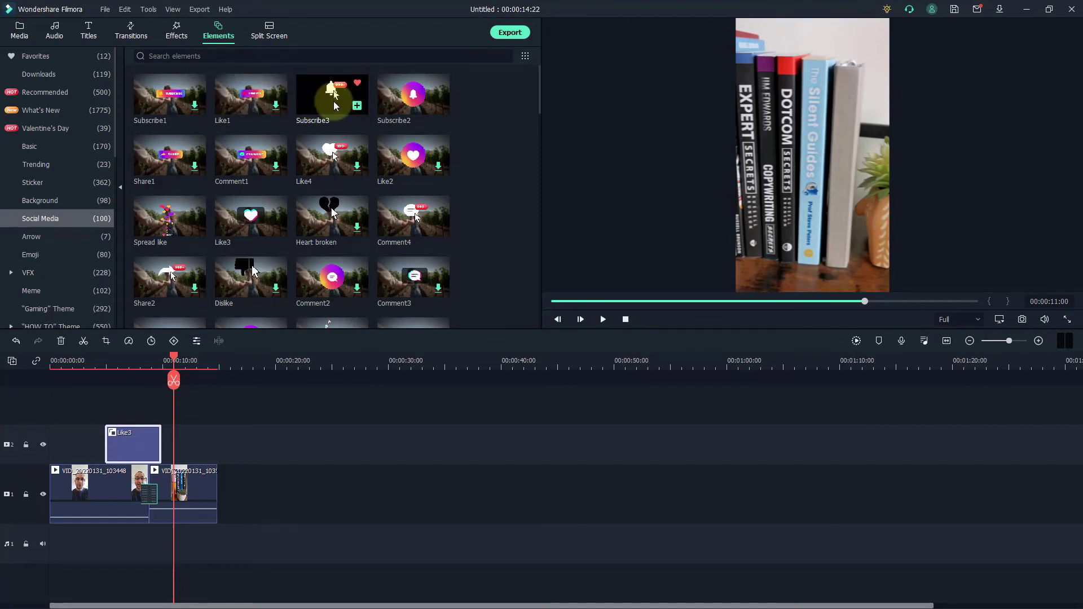
{"action": "left_click", "coordinate": [333, 101]}
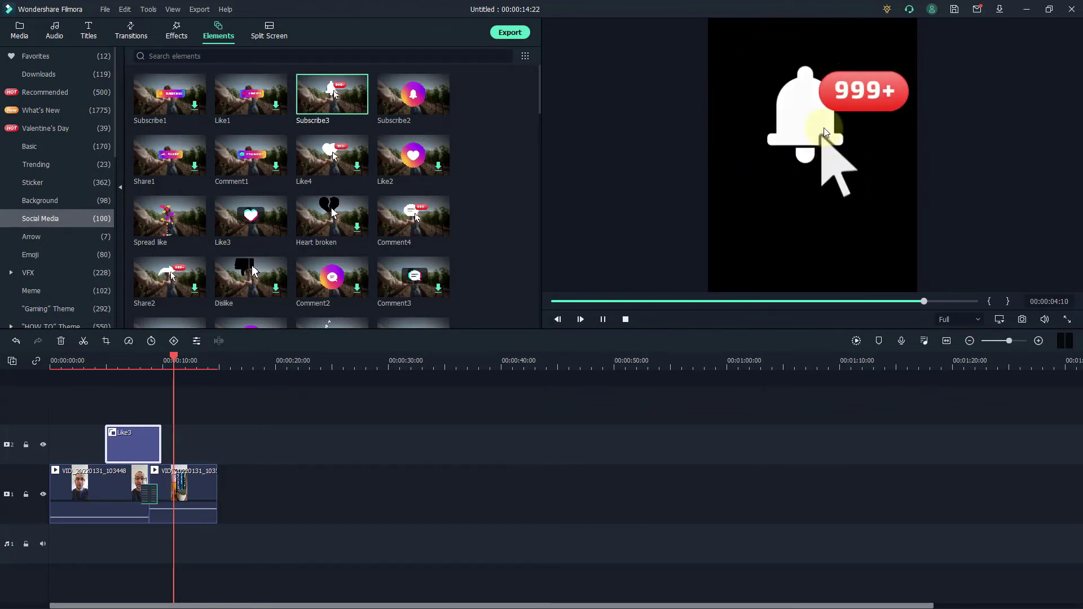
- Add the Large_Scale_01 fire element from the VFX category to video track 3, starting at 00:00:01:15
{"action": "left_click", "coordinate": [45, 254]}
{"action": "scroll", "coordinate": [61, 242], "scroll_direction": "down", "scroll_amount": 3}
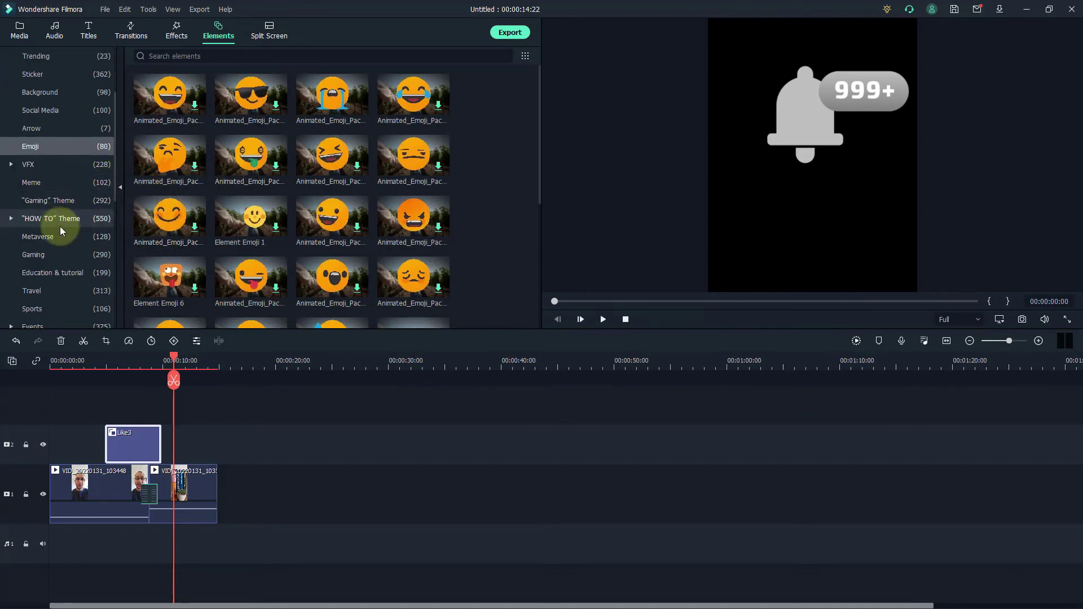
{"action": "left_click", "coordinate": [61, 218]}
{"action": "left_click", "coordinate": [56, 164]}
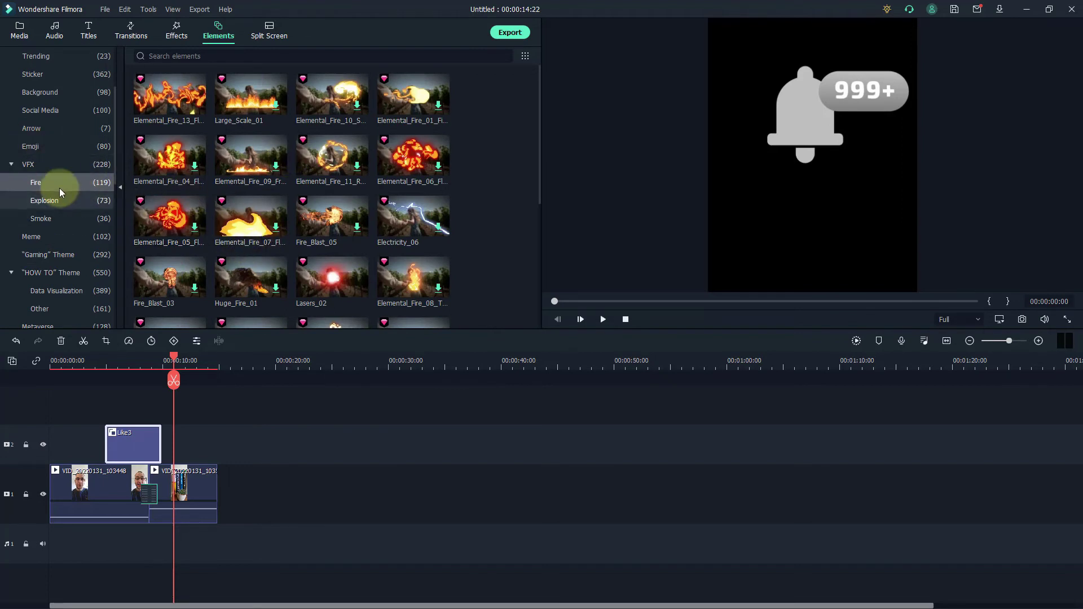
{"action": "left_click", "coordinate": [107, 167]}
{"action": "left_click", "coordinate": [277, 86]}
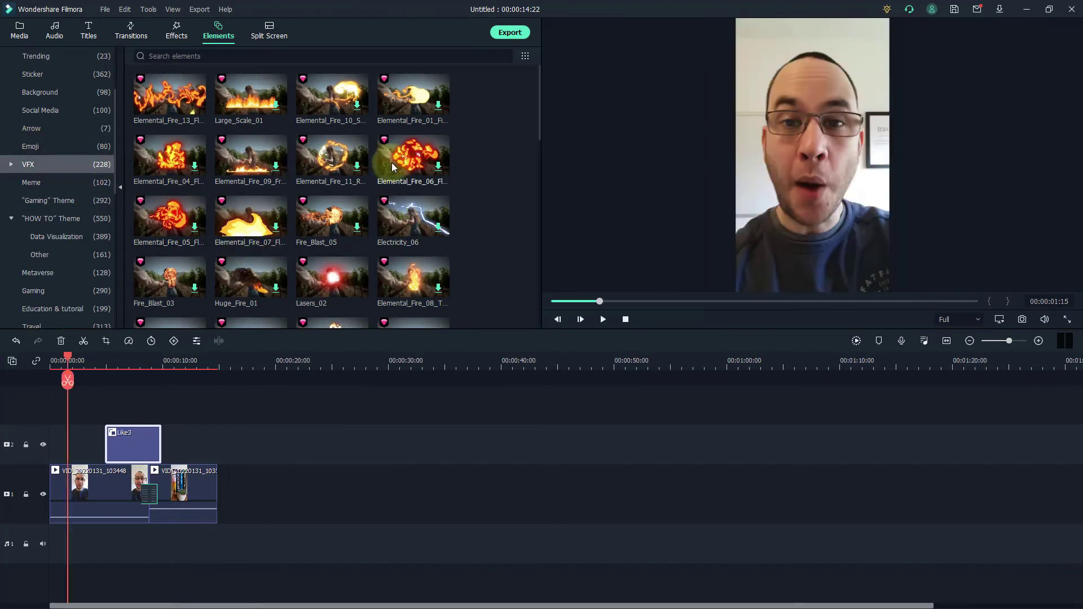
{"action": "left_click_drag", "start_coordinate": [242, 95], "coordinate": [69, 418]}
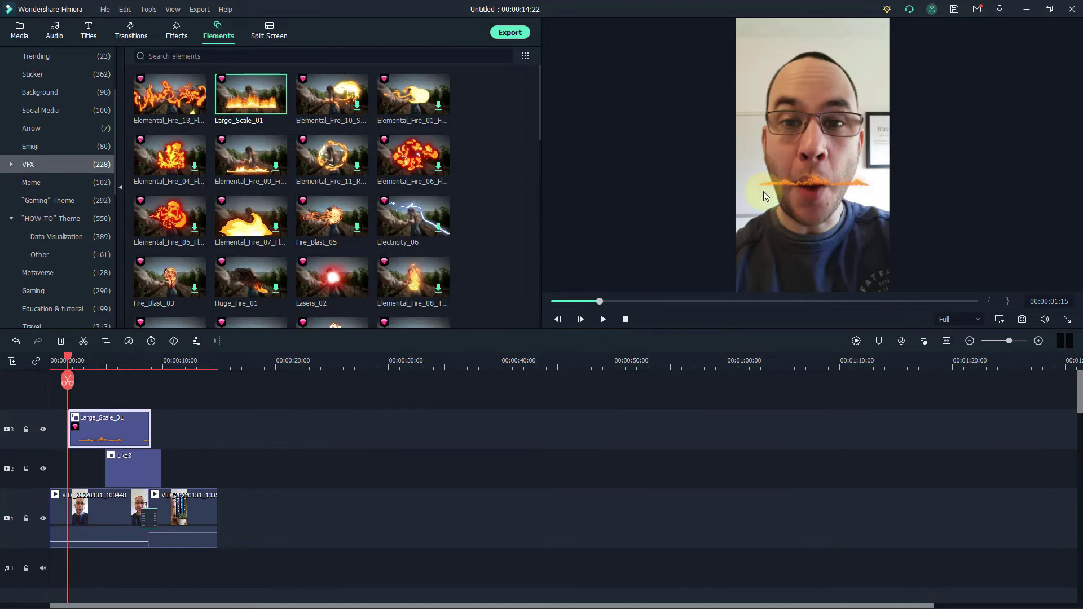
- Enlarge the Large_Scale_01 fire to span the portrait frame's lower edge, and play the clip to check it
{"action": "left_click_drag", "start_coordinate": [814, 184], "coordinate": [787, 289]}
{"action": "left_click_drag", "start_coordinate": [859, 218], "coordinate": [938, 176]}
{"action": "left_click_drag", "start_coordinate": [826, 286], "coordinate": [815, 285]}
{"action": "left_click", "coordinate": [603, 319]}
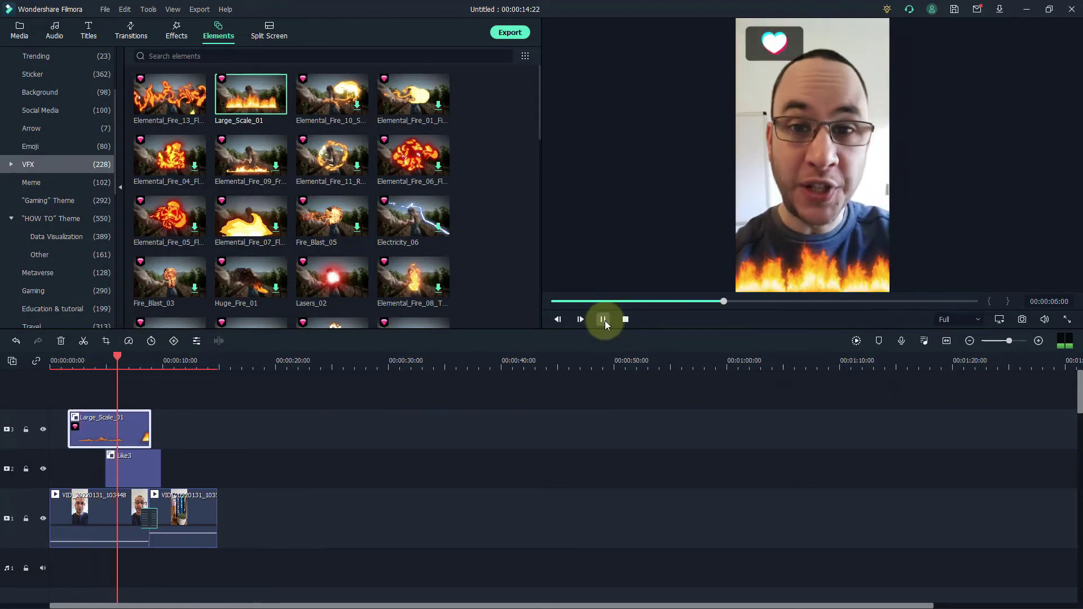
{"action": "left_click", "coordinate": [603, 320]}
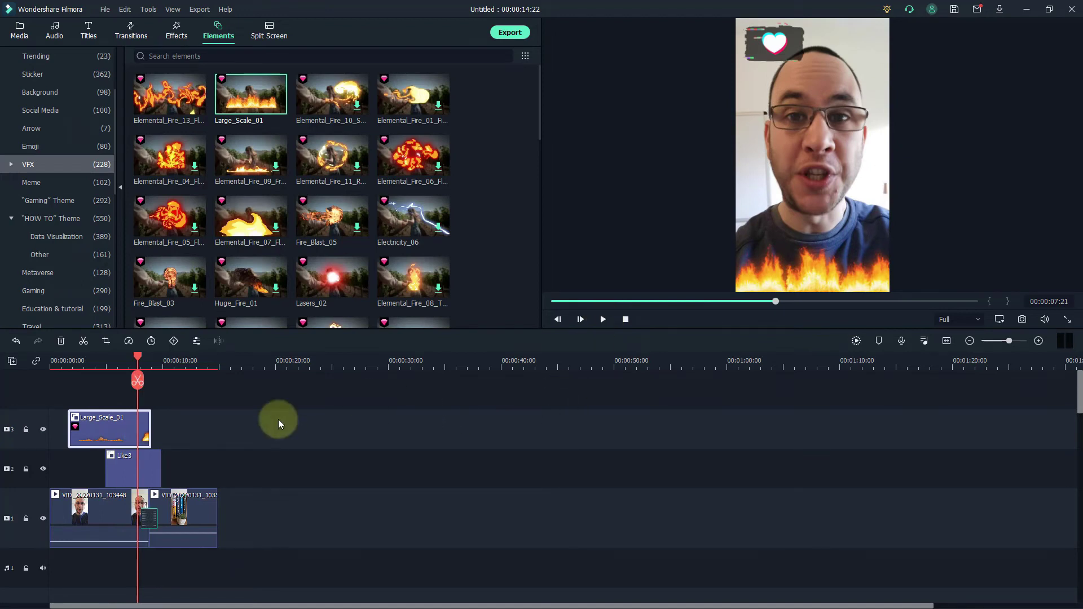
- Add the favorite Default Title to video track 2 at 00:00:01:15 and trim its end to about 4 seconds long
{"action": "scroll", "coordinate": [82, 204], "scroll_direction": "up", "scroll_amount": 3}
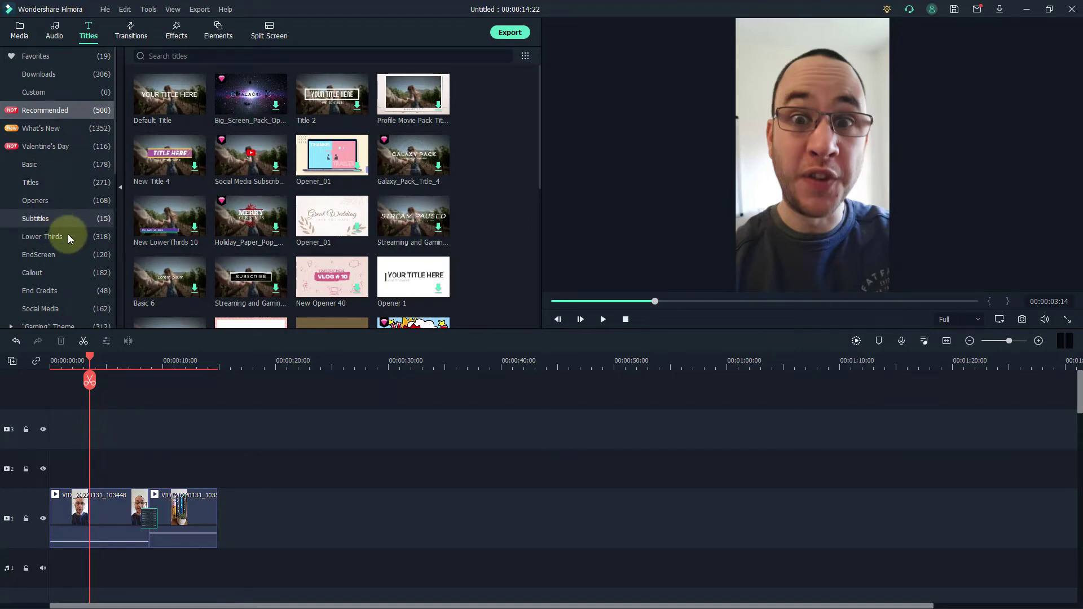
{"action": "left_click", "coordinate": [69, 58]}
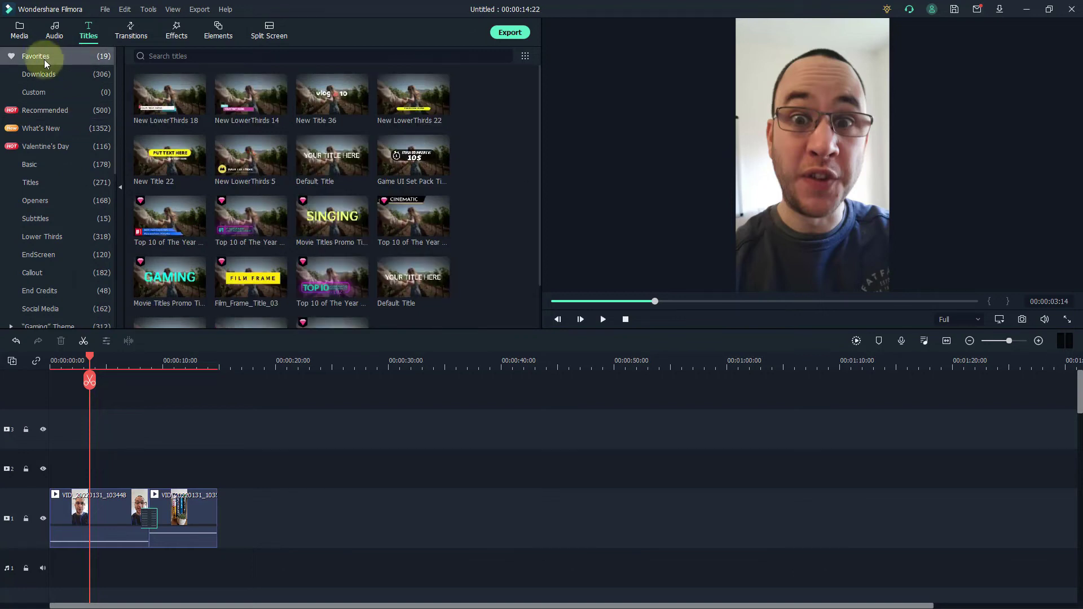
{"action": "scroll", "coordinate": [256, 235], "scroll_direction": "down", "scroll_amount": 1}
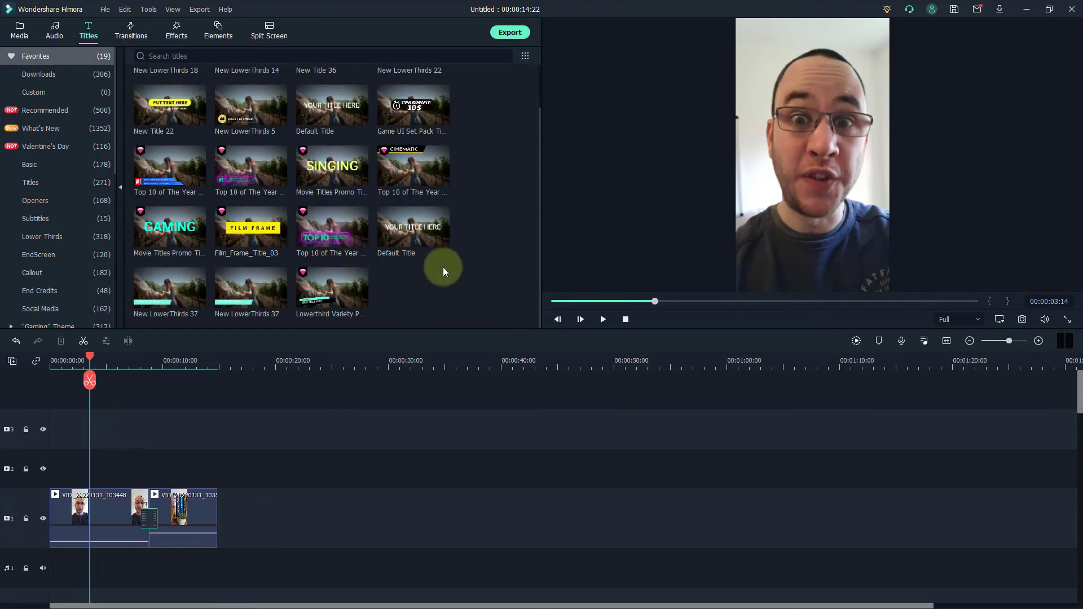
{"action": "left_click_drag", "start_coordinate": [407, 232], "coordinate": [68, 462]}
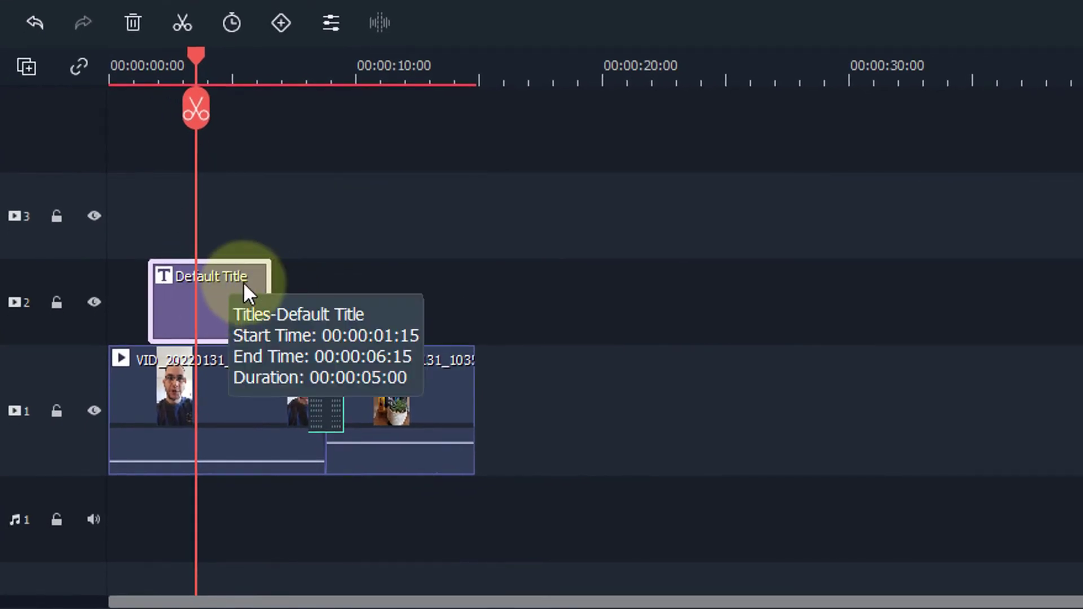
{"action": "left_click_drag", "start_coordinate": [272, 280], "coordinate": [248, 300]}
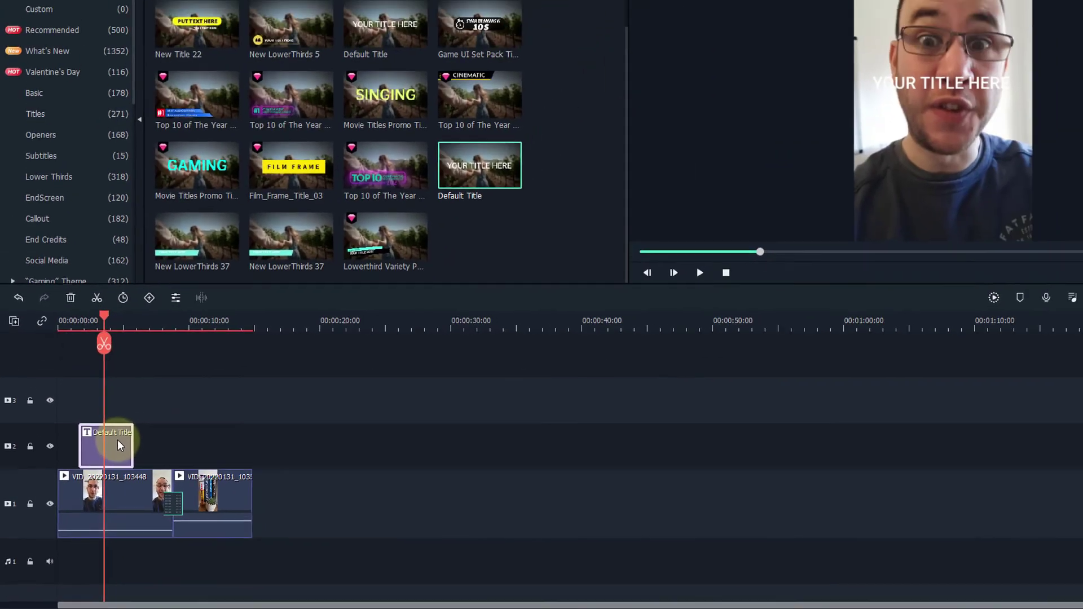
- Change the Default Title's text to FOLLOW ME and move it down to the lower part of the portrait frame
{"action": "double_click", "coordinate": [117, 445]}
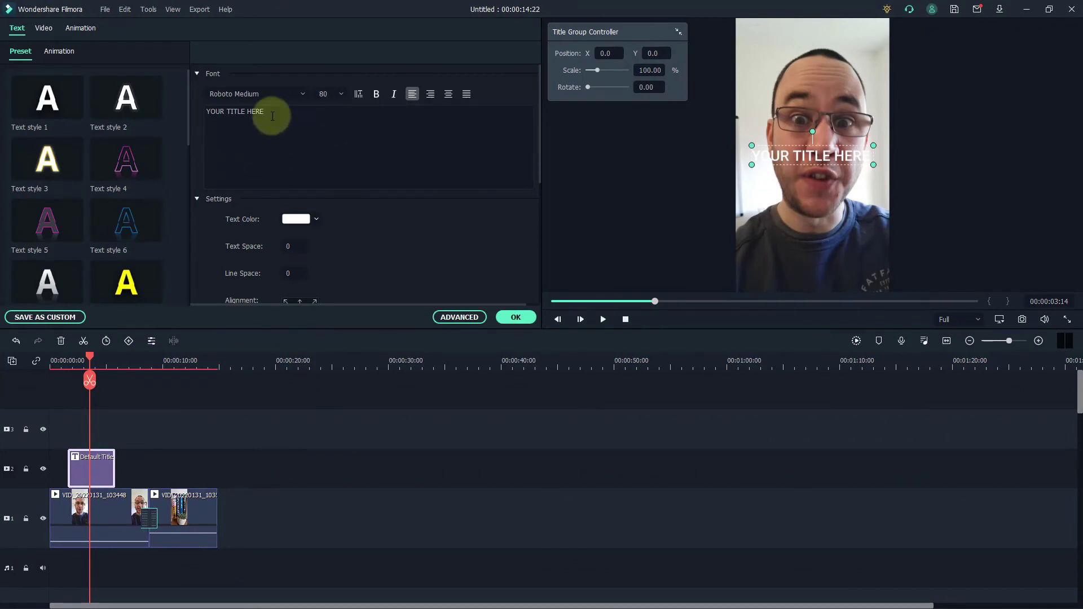
{"action": "triple_click", "coordinate": [205, 113]}
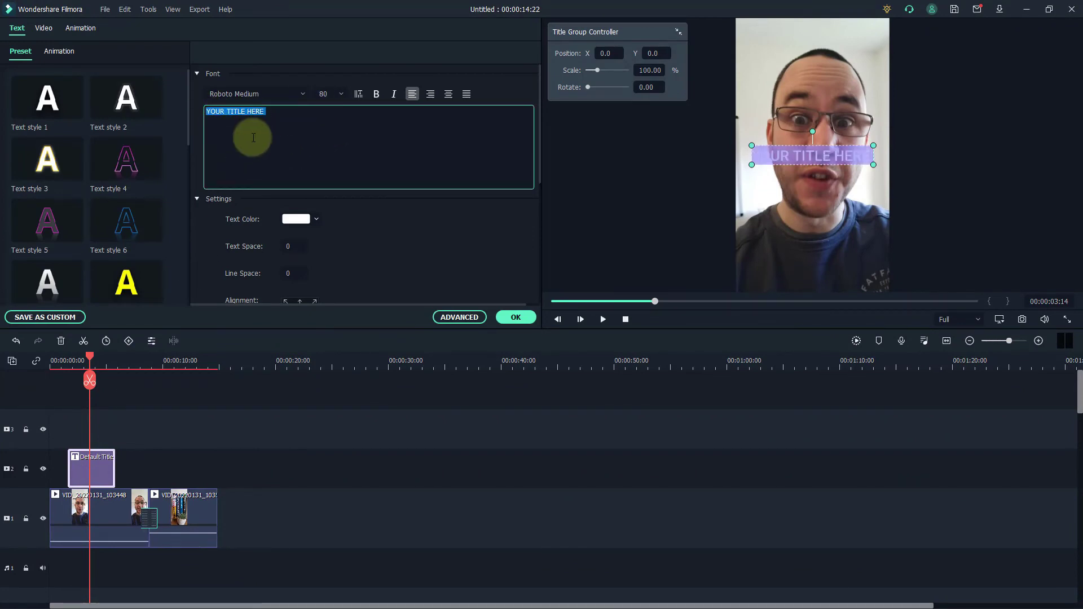
{"action": "key", "text": "BackSpace"}
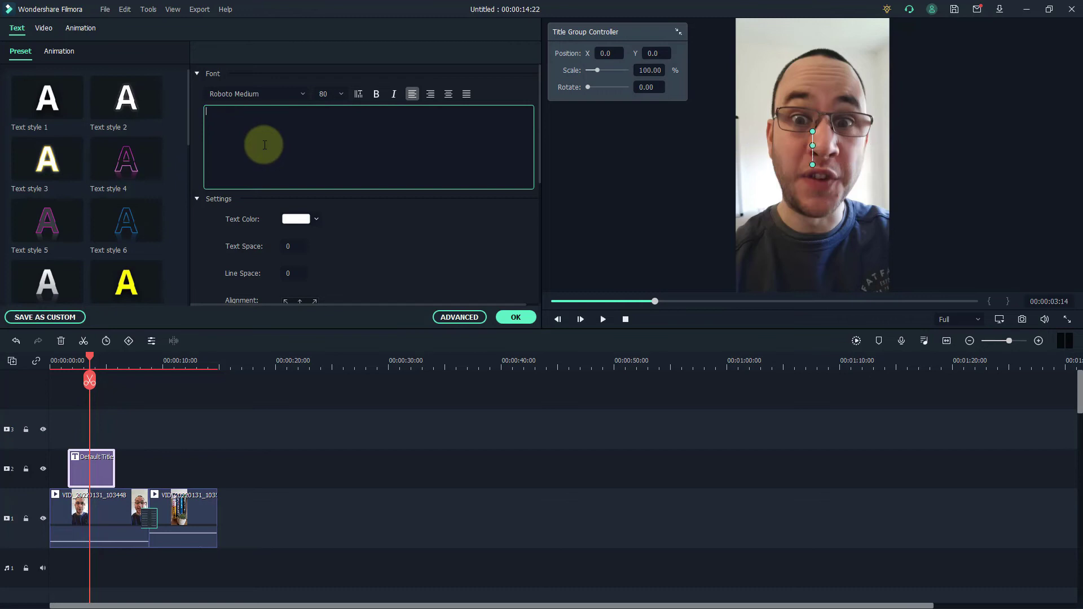
{"action": "type", "text": "FOLLOW ME"}
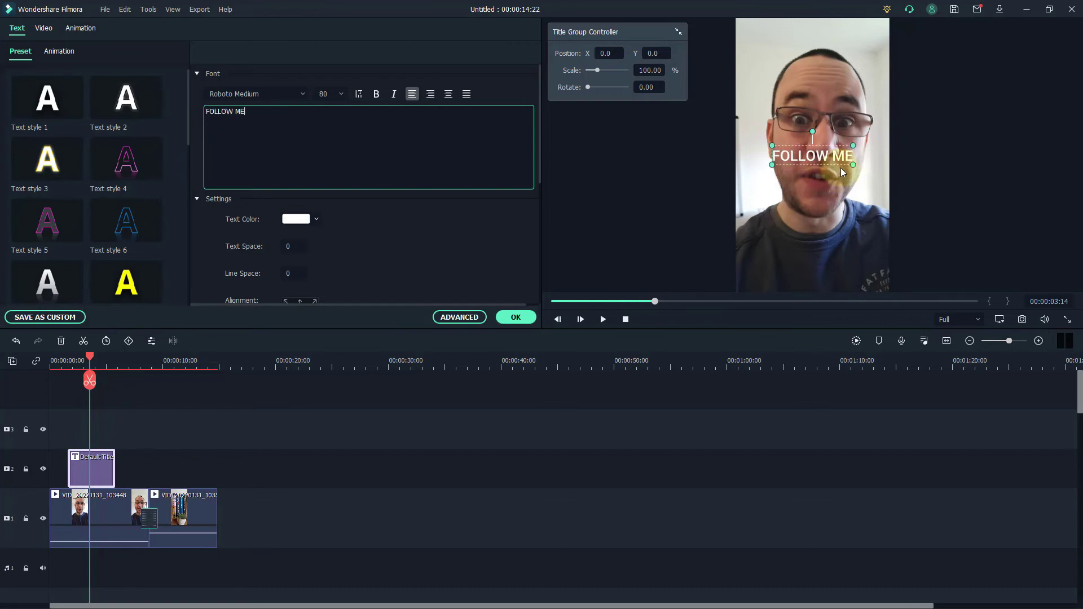
{"action": "left_click_drag", "start_coordinate": [841, 169], "coordinate": [844, 262]}
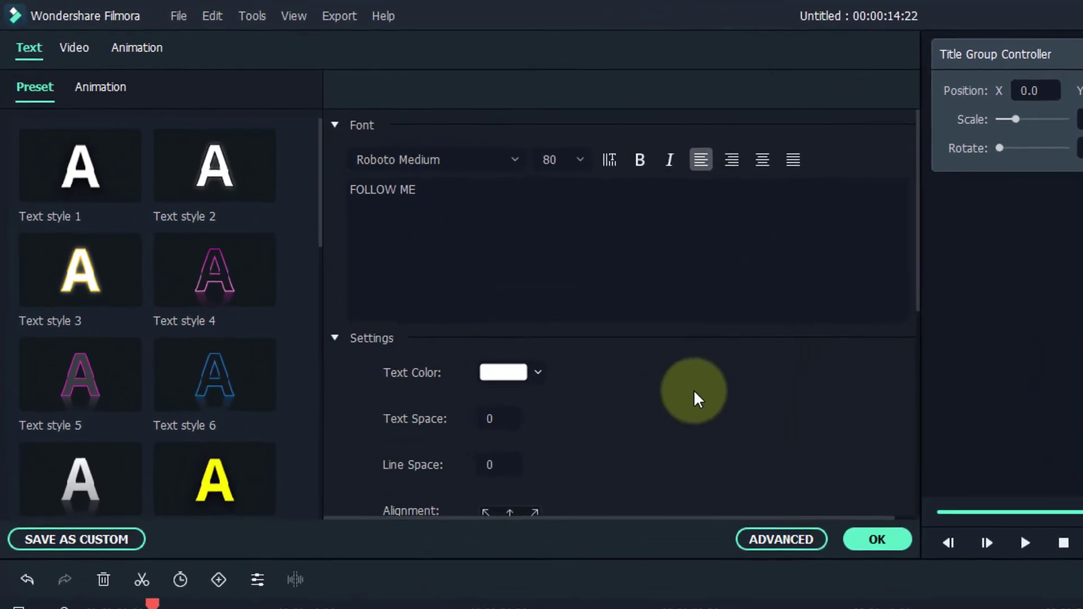
- Set the FOLLOW ME title's font to Luckiest Guy Regular and center the title horizontally near the frame's lower edge
{"action": "left_click", "coordinate": [462, 156]}
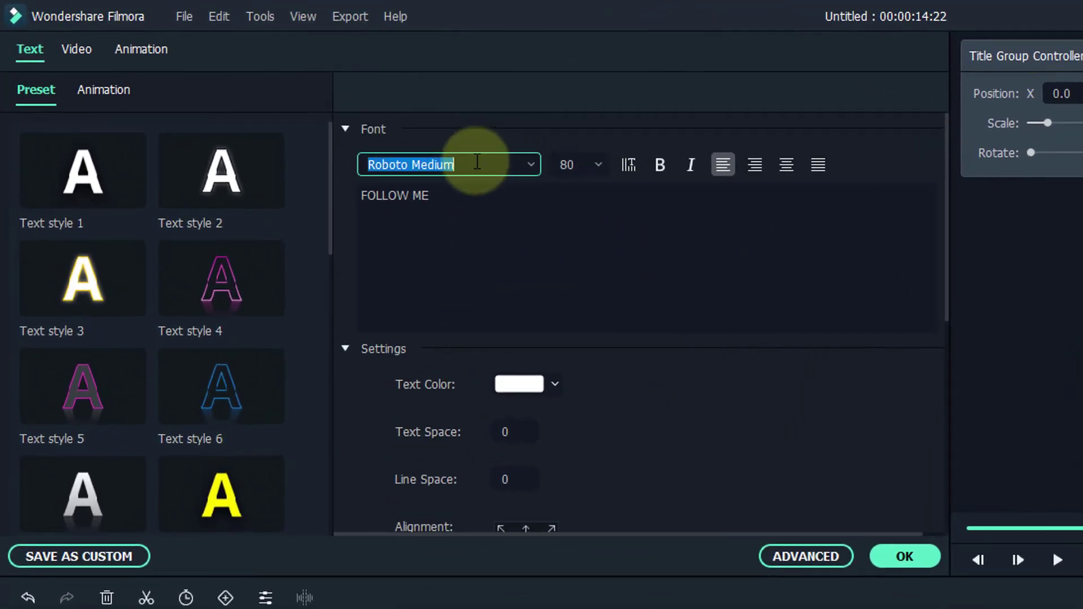
{"action": "type", "text": "reg"}
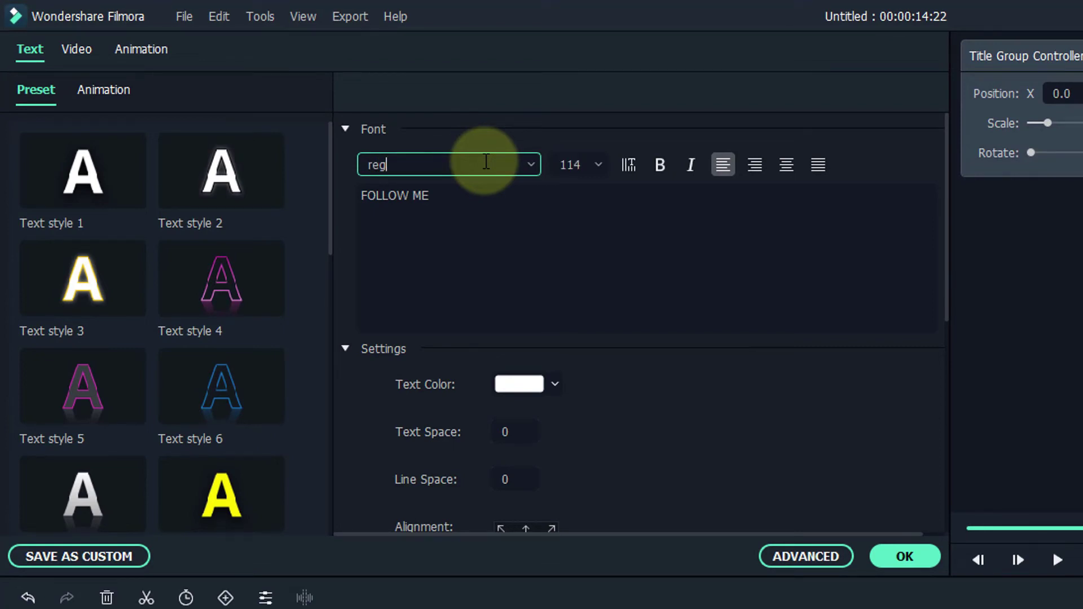
{"action": "left_click_drag", "start_coordinate": [486, 161], "coordinate": [362, 161]}
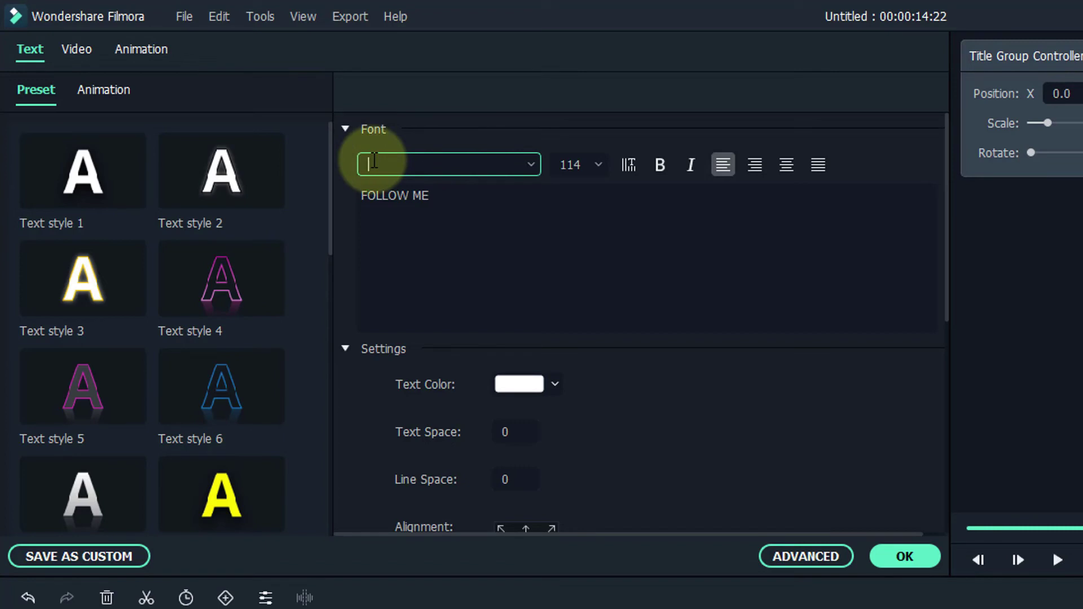
{"action": "type", "text": "luckiest Guy Regular"}
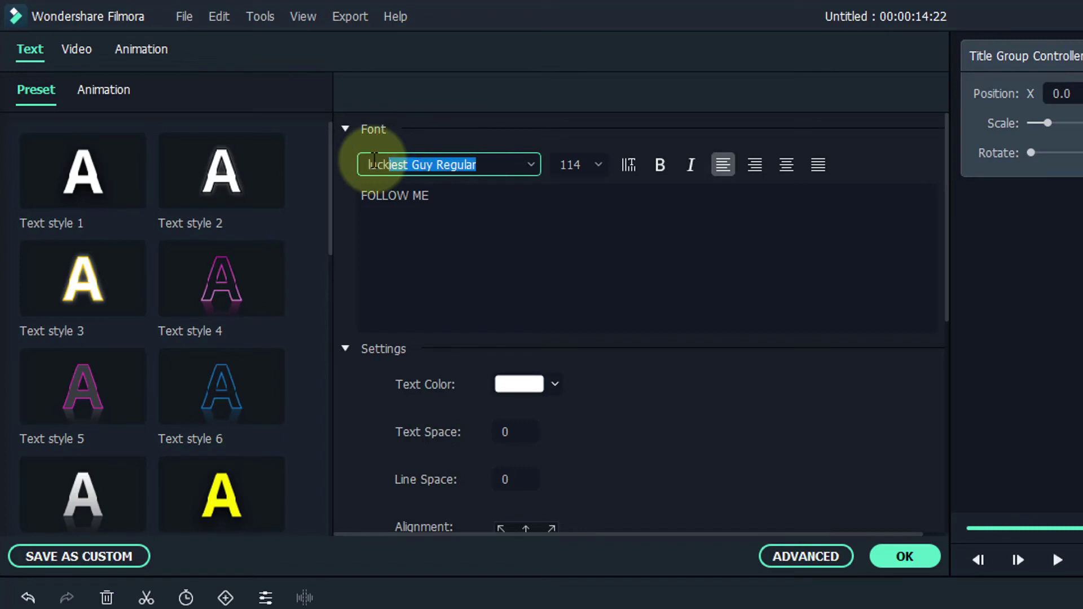
{"action": "key", "text": "Return"}
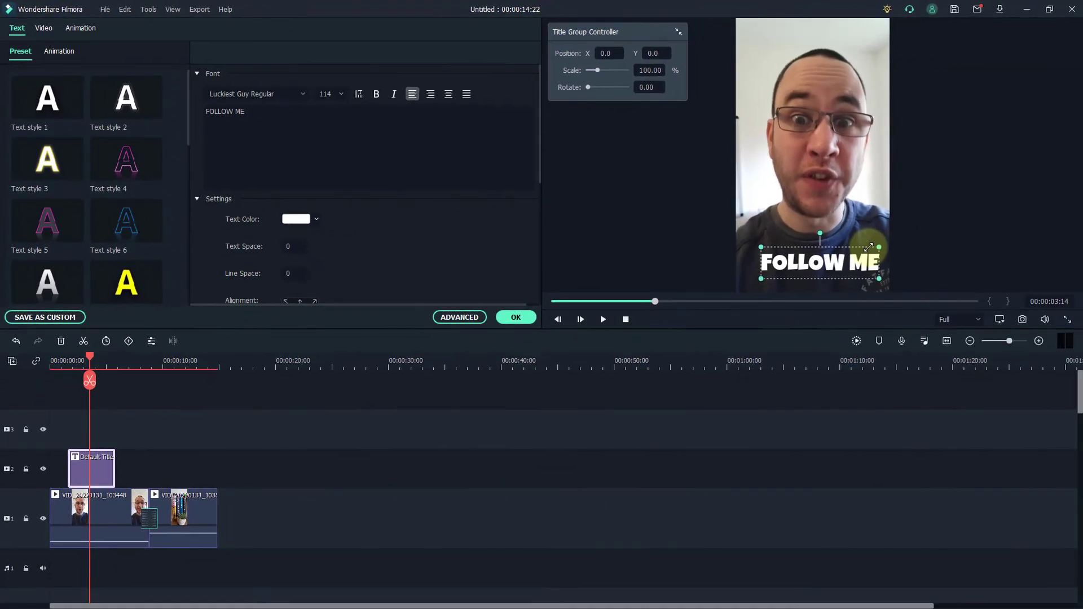
{"action": "left_click_drag", "start_coordinate": [869, 247], "coordinate": [861, 250]}
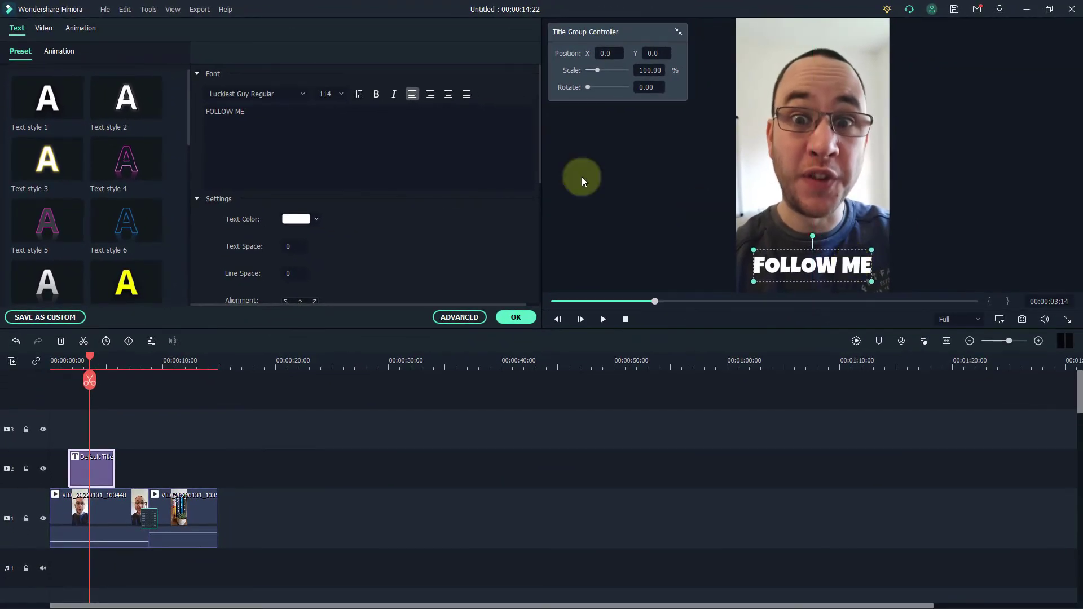
- Open advanced text editing for the FOLLOW ME title and enable its text border
{"action": "scroll", "coordinate": [337, 105], "scroll_direction": "down", "scroll_amount": 2}
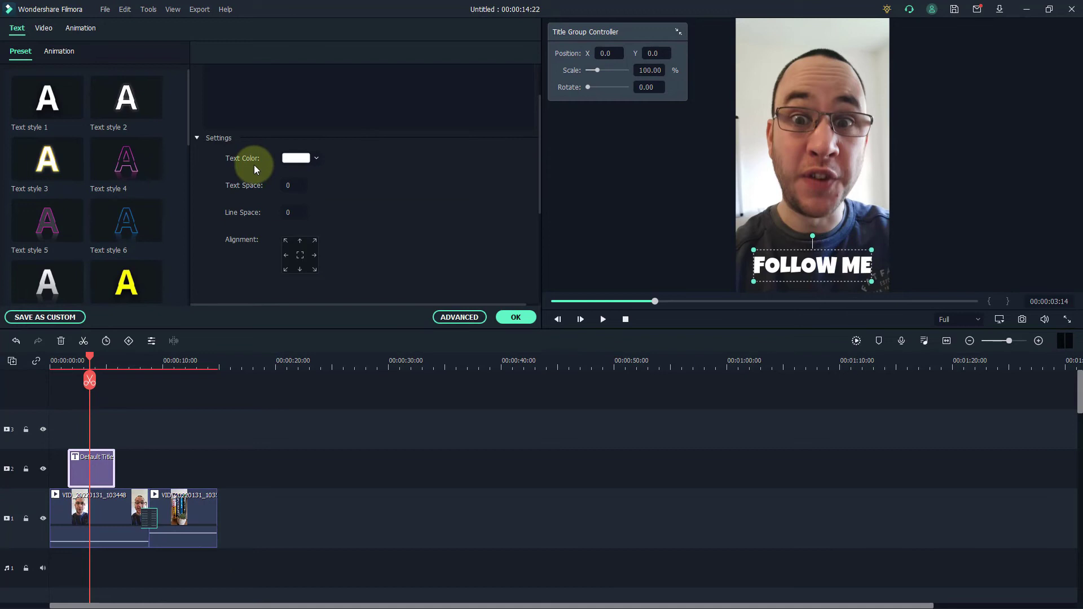
{"action": "left_click", "coordinate": [465, 317]}
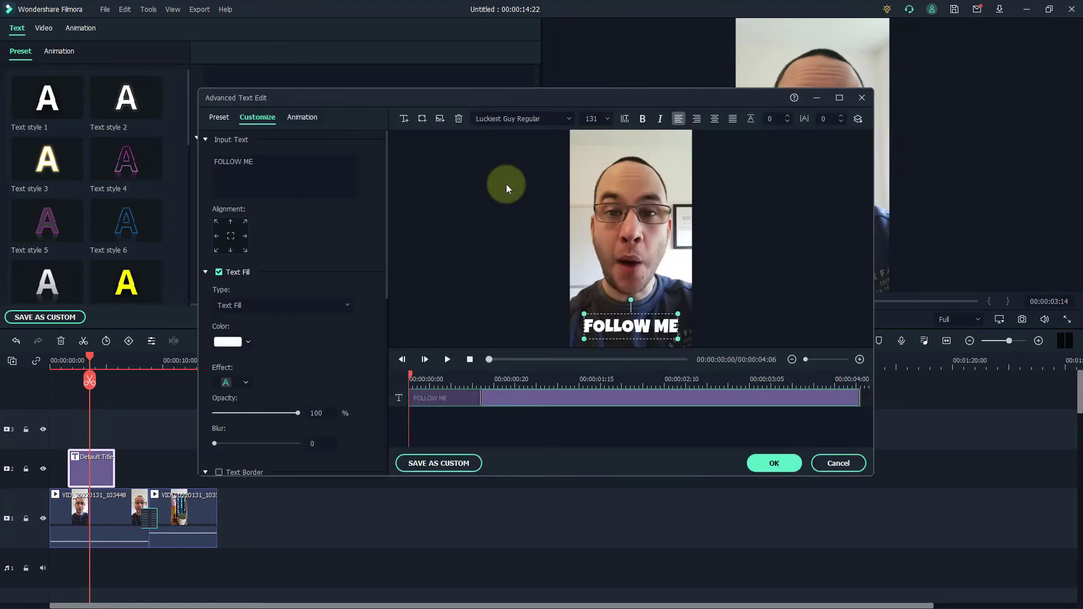
{"action": "scroll", "coordinate": [361, 319], "scroll_direction": "down", "scroll_amount": 8}
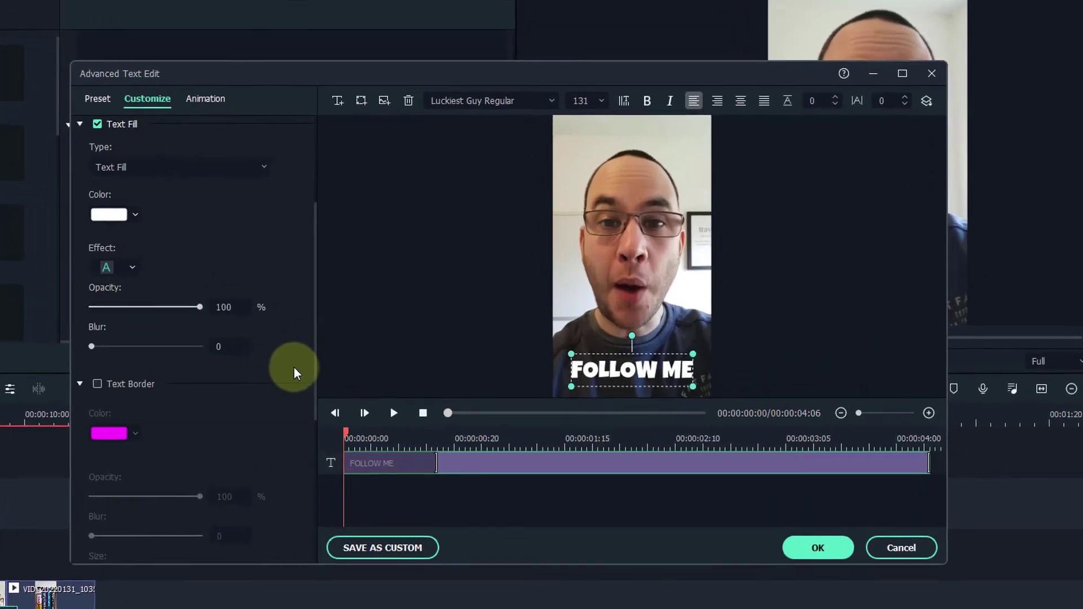
{"action": "scroll", "coordinate": [292, 374], "scroll_direction": "down", "scroll_amount": 2}
{"action": "scroll", "coordinate": [291, 374], "scroll_direction": "up", "scroll_amount": 1}
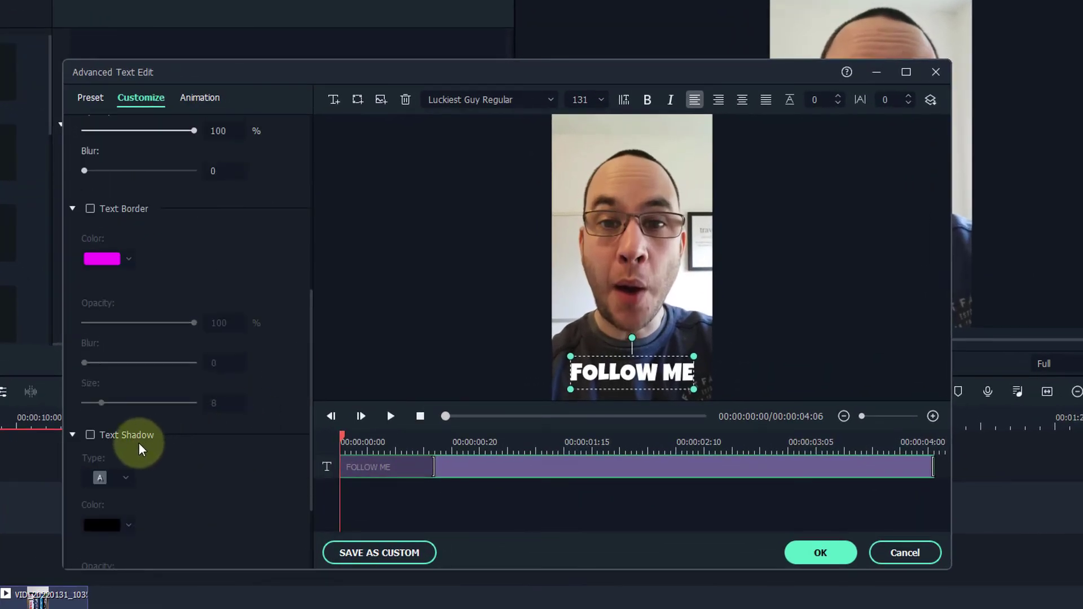
{"action": "left_click", "coordinate": [90, 208]}
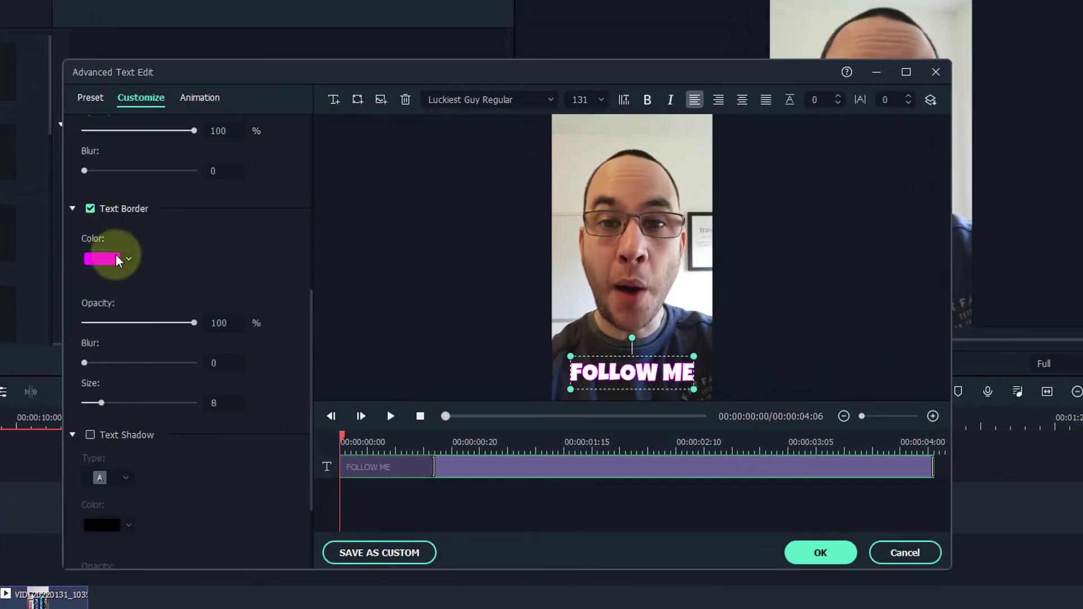
- Make the FOLLOW ME title's text border black with size 11 and blur 2, and apply the advanced text edits
{"action": "left_click", "coordinate": [127, 263]}
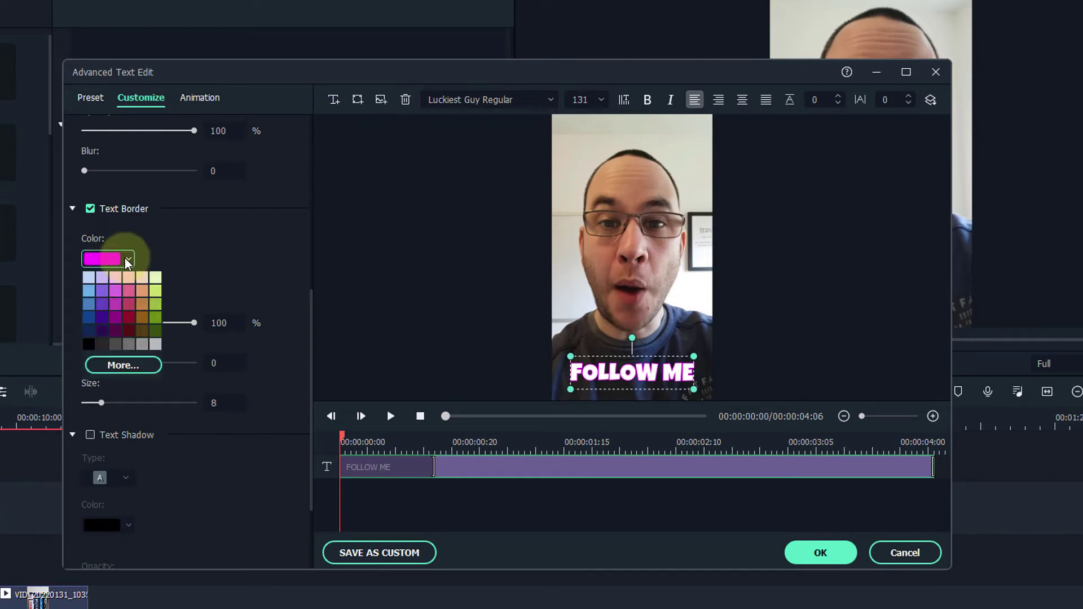
{"action": "left_click", "coordinate": [89, 346]}
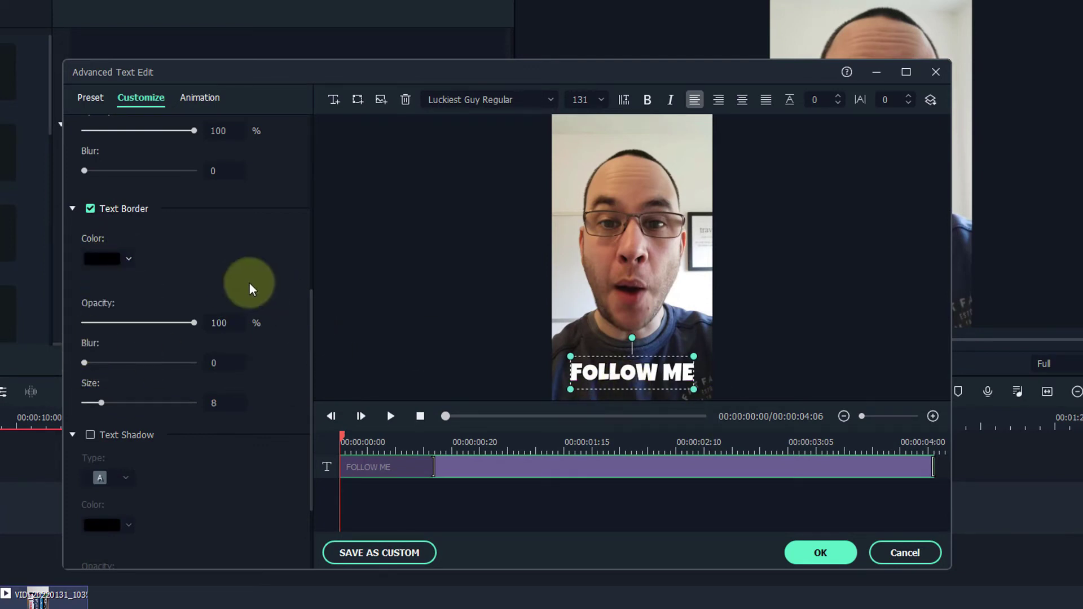
{"action": "left_click_drag", "start_coordinate": [99, 402], "coordinate": [112, 402]}
{"action": "left_click_drag", "start_coordinate": [86, 363], "coordinate": [101, 364]}
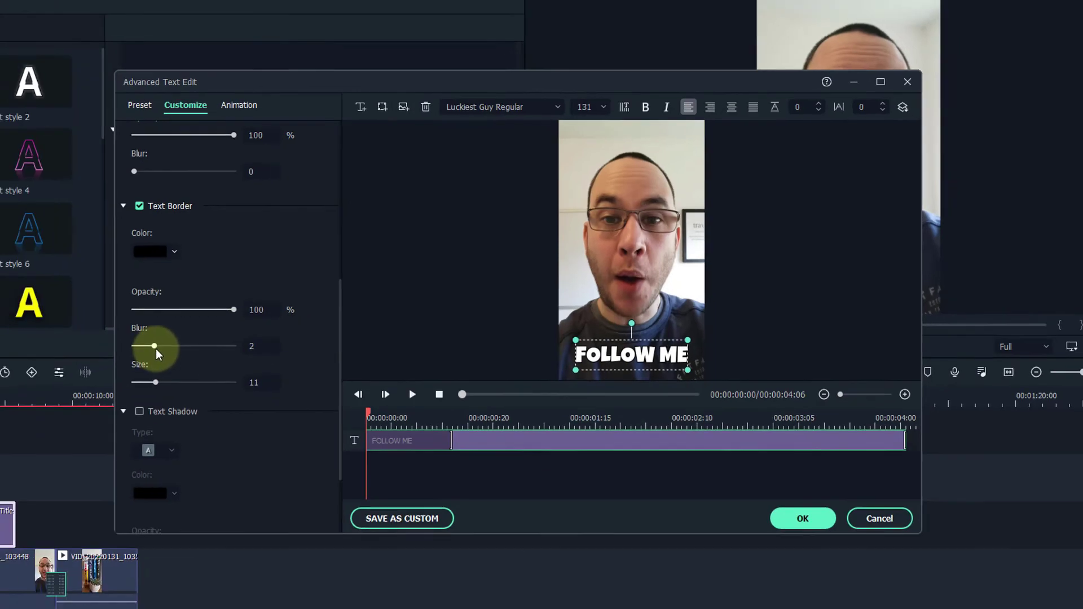
{"action": "left_click", "coordinate": [820, 552]}
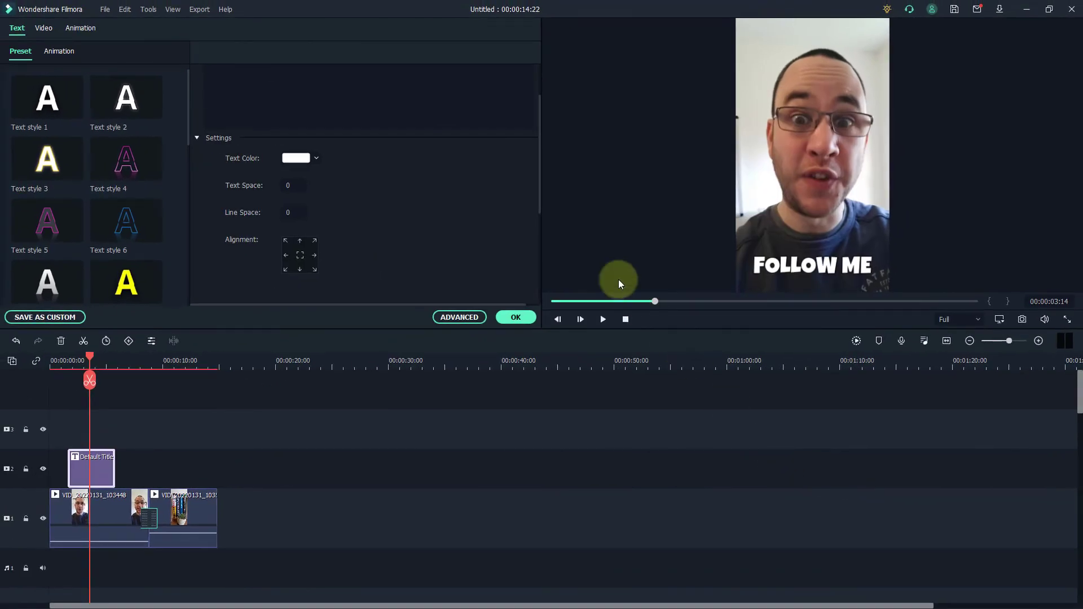
- Try the FOLLOW ME title near the portrait frame's upper edge and return it to its place near the lower edge
{"action": "left_click", "coordinate": [809, 262]}
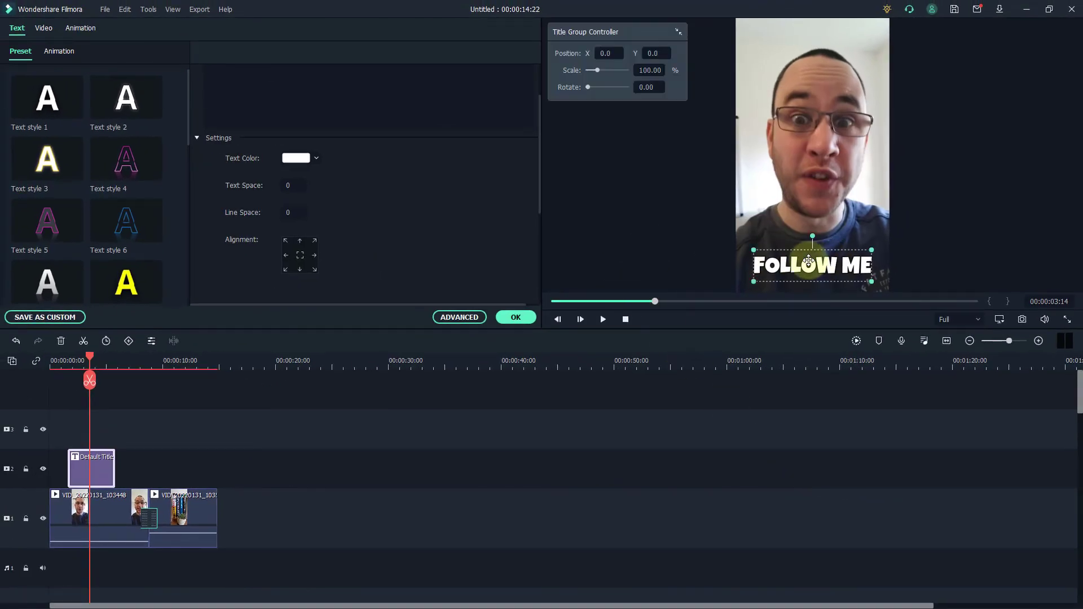
{"action": "left_click_drag", "start_coordinate": [809, 262], "coordinate": [809, 39]}
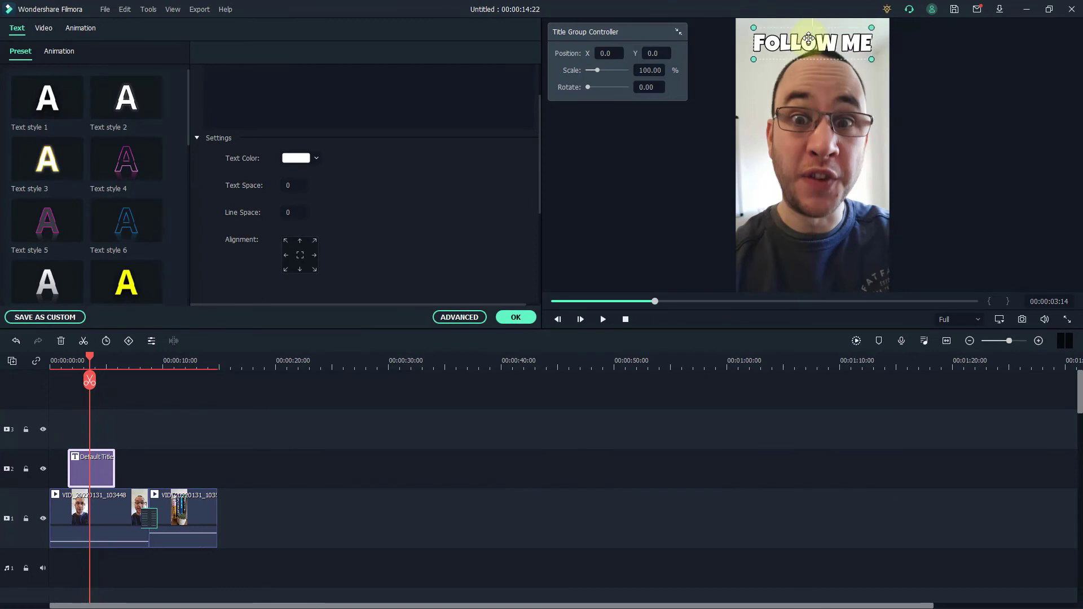
{"action": "left_click", "coordinate": [787, 84]}
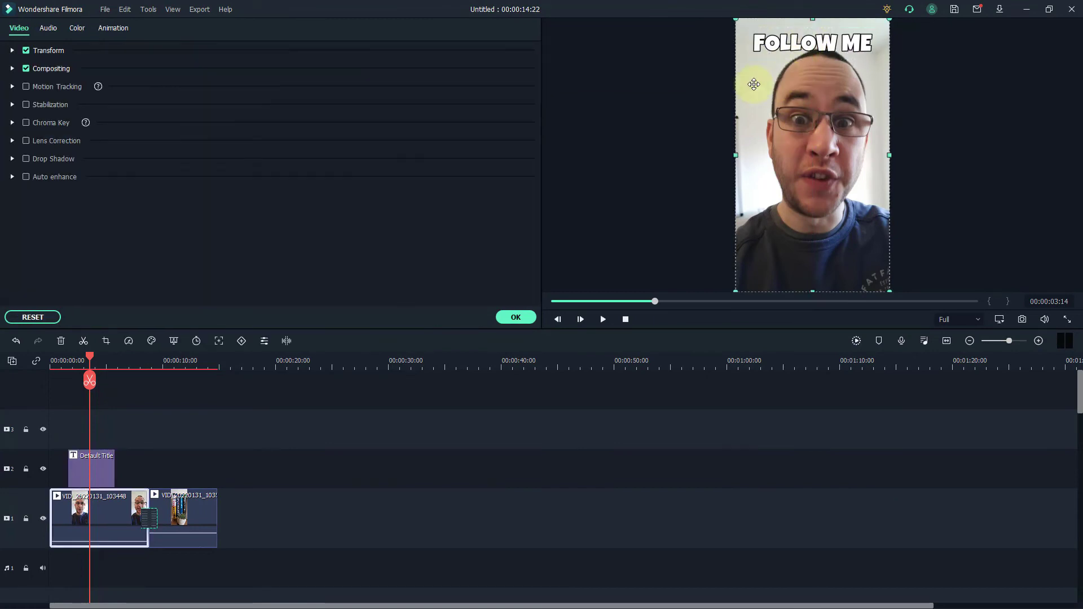
{"action": "left_click", "coordinate": [807, 43]}
{"action": "left_click_drag", "start_coordinate": [807, 43], "coordinate": [811, 263]}
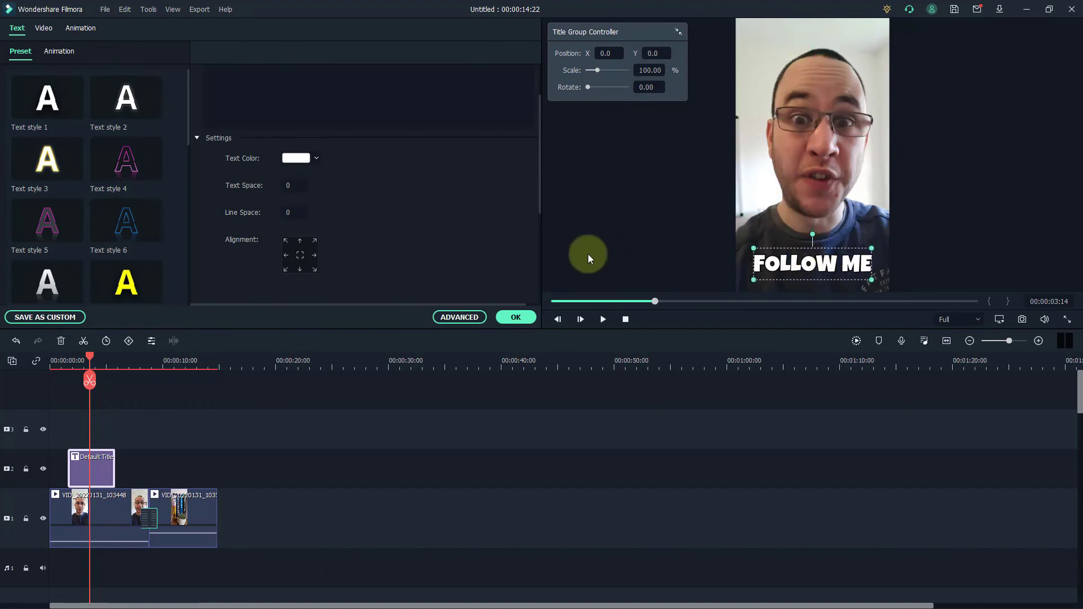
{"action": "left_click", "coordinate": [661, 223]}
- Try the Type Writer and Cinema style text animations on the FOLLOW ME title, and set it back to No Animation
{"action": "left_click", "coordinate": [808, 264]}
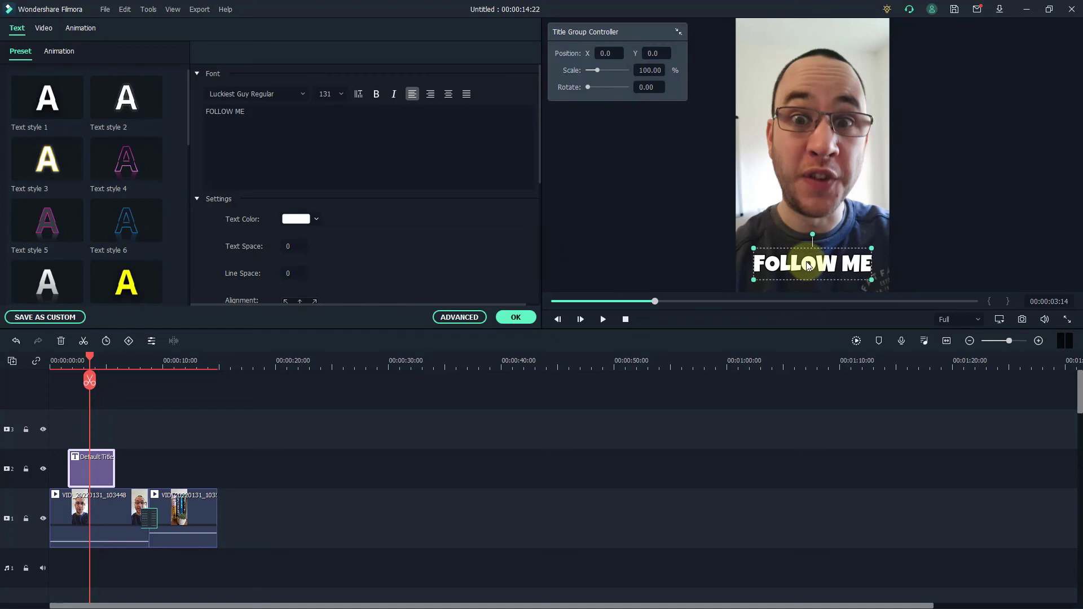
{"action": "left_click", "coordinate": [49, 57]}
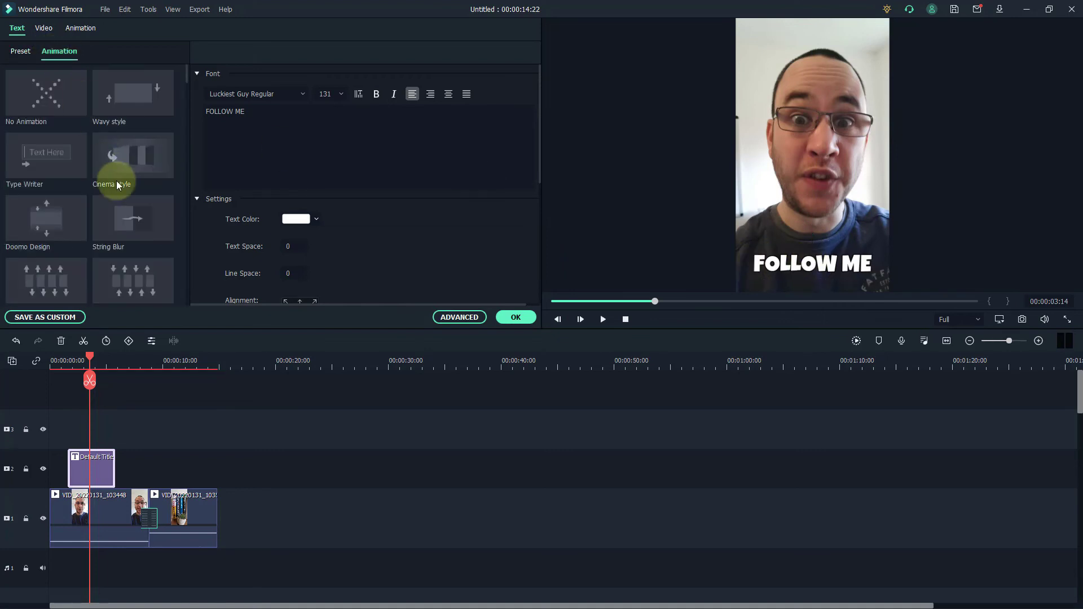
{"action": "double_click", "coordinate": [57, 157]}
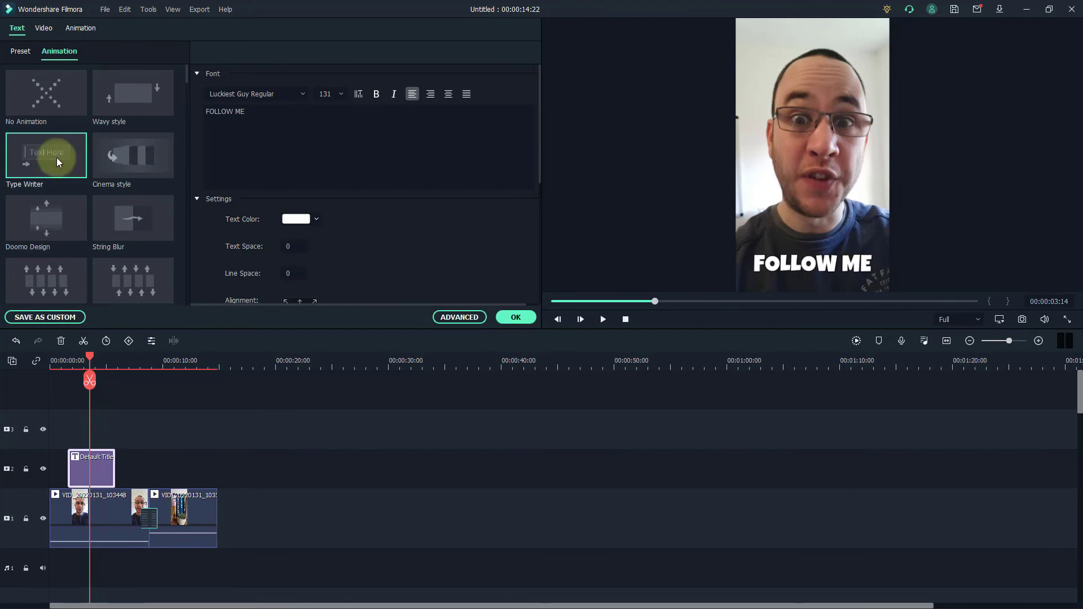
{"action": "double_click", "coordinate": [139, 159]}
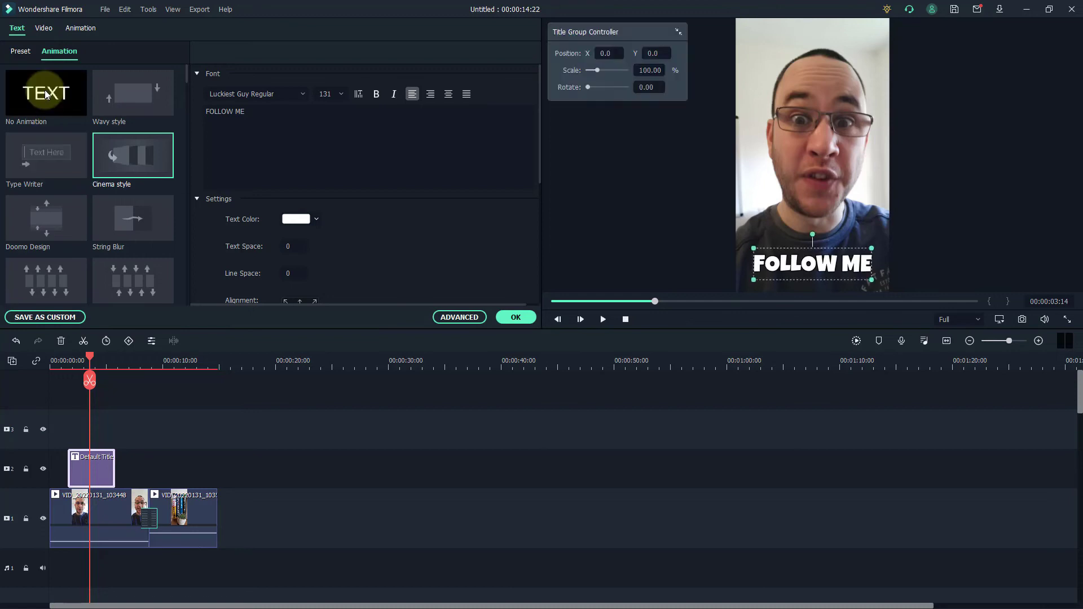
{"action": "double_click", "coordinate": [83, 97]}
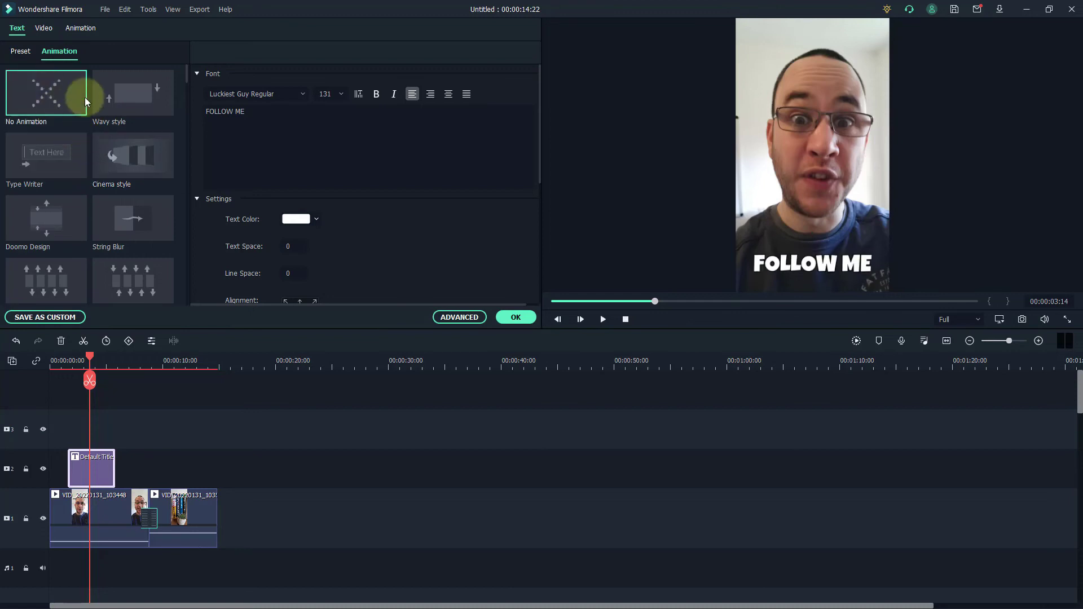
- Apply the Slide Right preset animation to the FOLLOW ME title and play it back from 00:00:01:09
{"action": "left_click", "coordinate": [77, 29]}
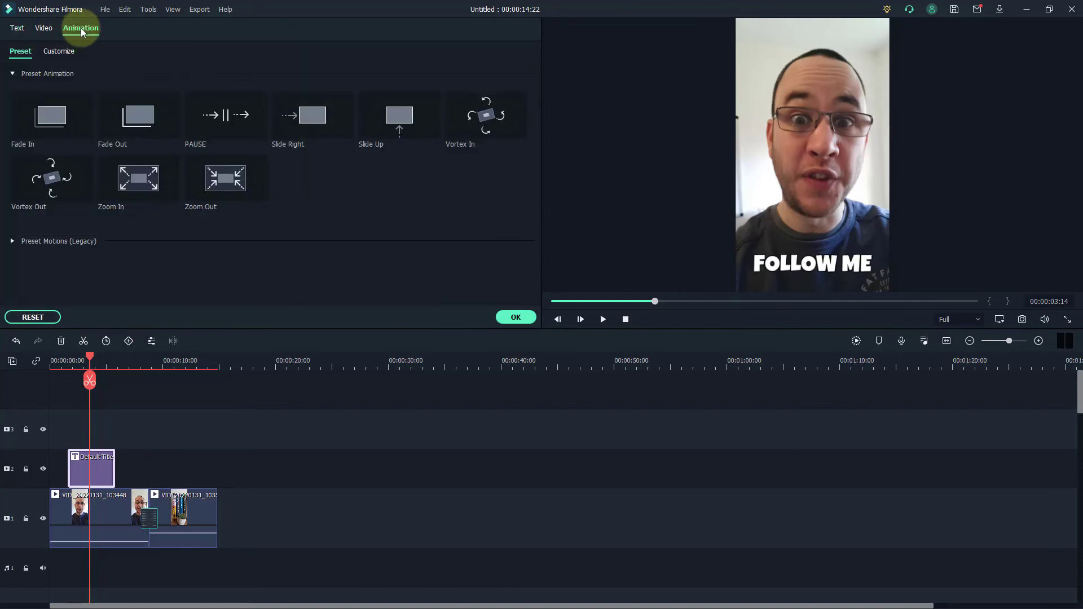
{"action": "double_click", "coordinate": [303, 121]}
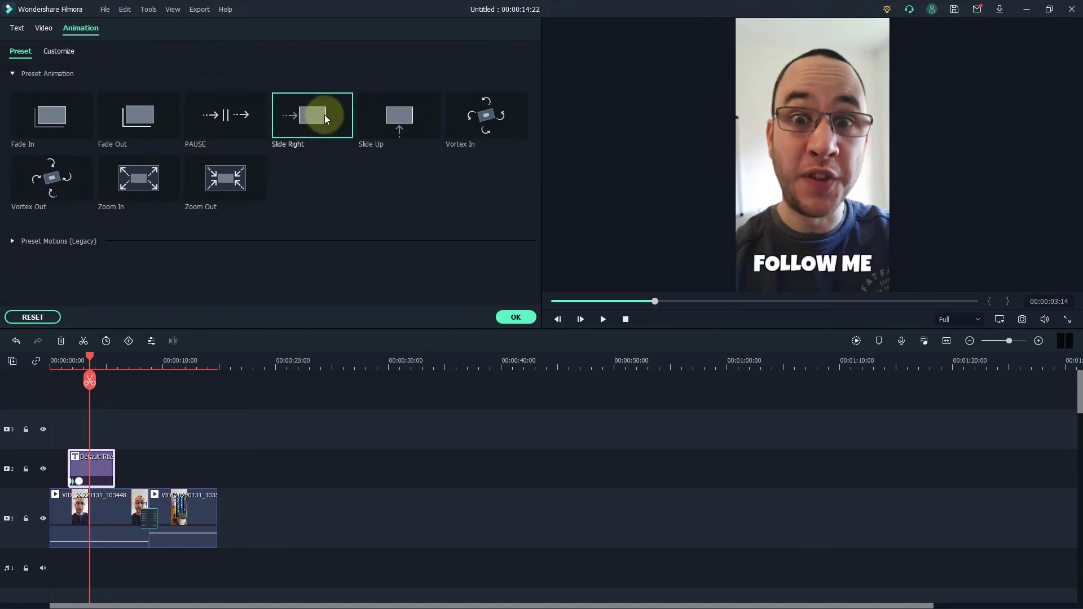
{"action": "left_click", "coordinate": [65, 365]}
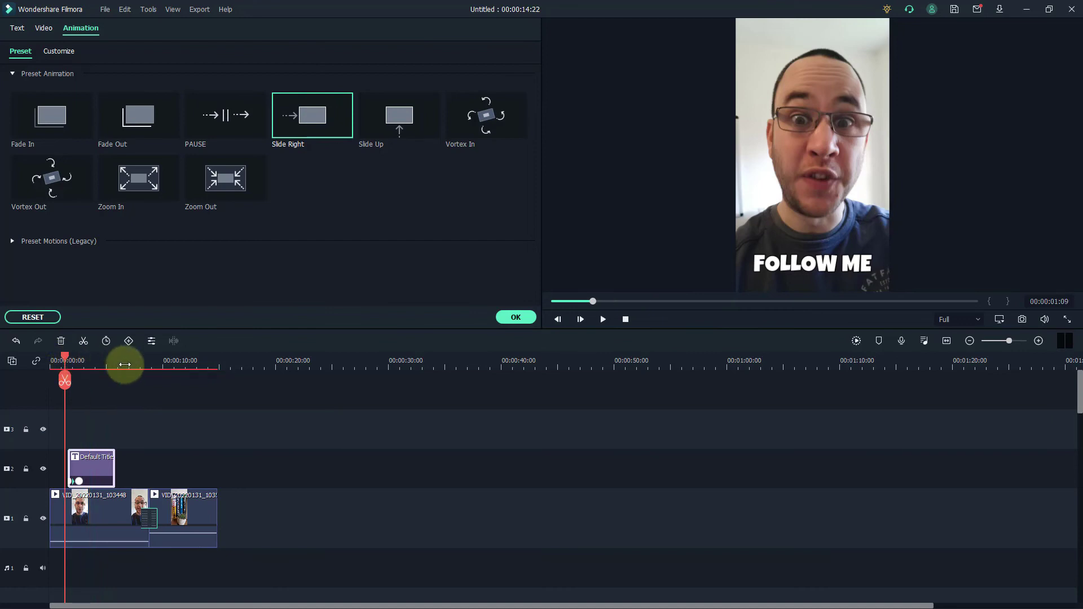
{"action": "left_click", "coordinate": [604, 319]}
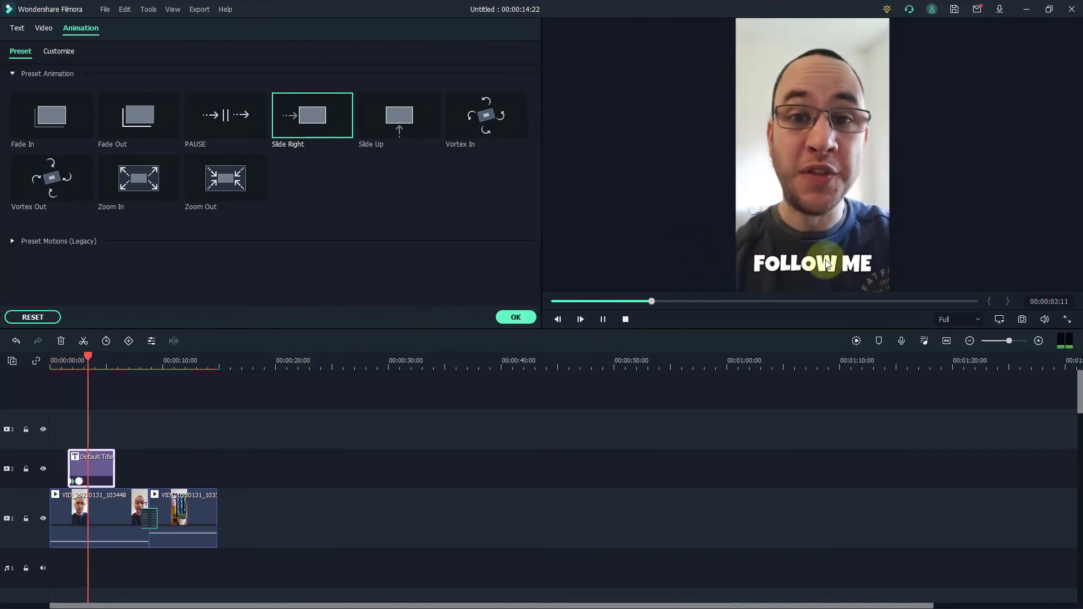
{"action": "left_click", "coordinate": [603, 319]}
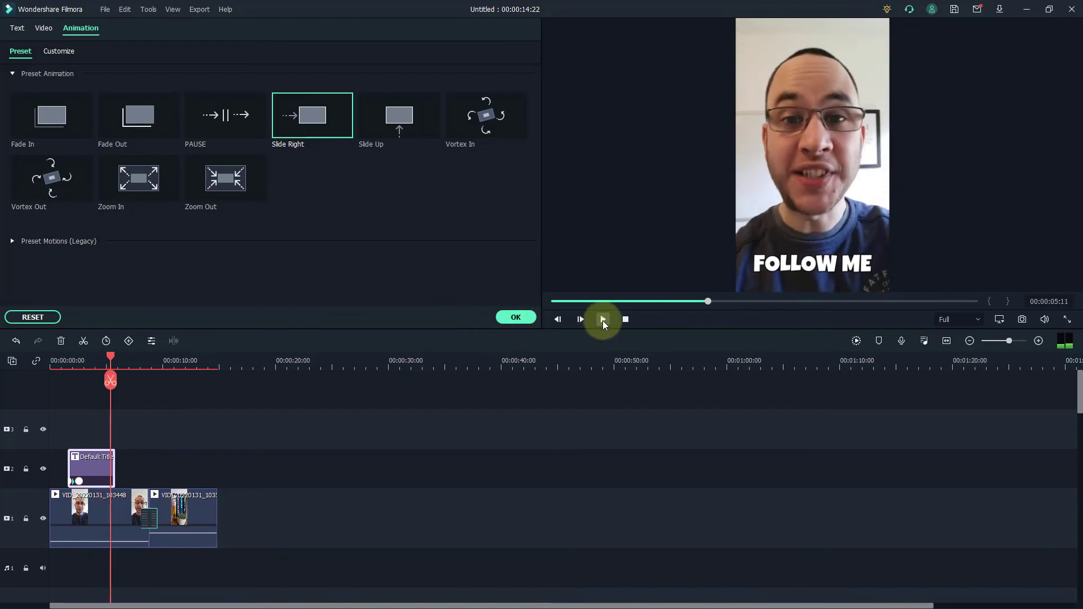
{"action": "left_click", "coordinate": [319, 242]}
{"action": "scroll", "coordinate": [274, 256], "scroll_direction": "down", "scroll_amount": 5}
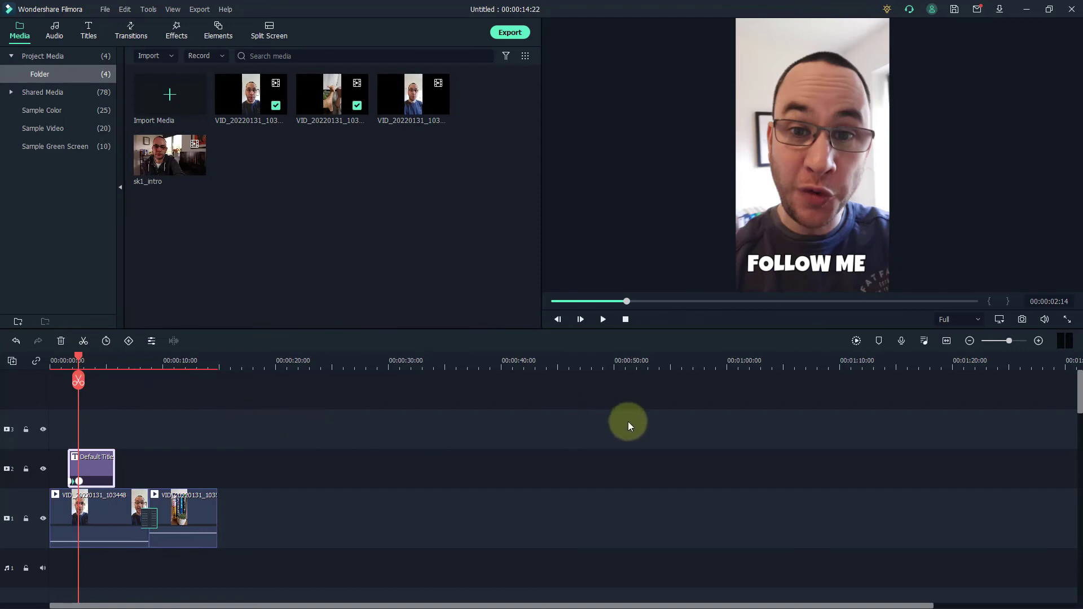
- Add the Medium Purple sample color to the start of video track 3 and extend its end to 00:00:08:20
{"action": "left_click", "coordinate": [848, 112]}
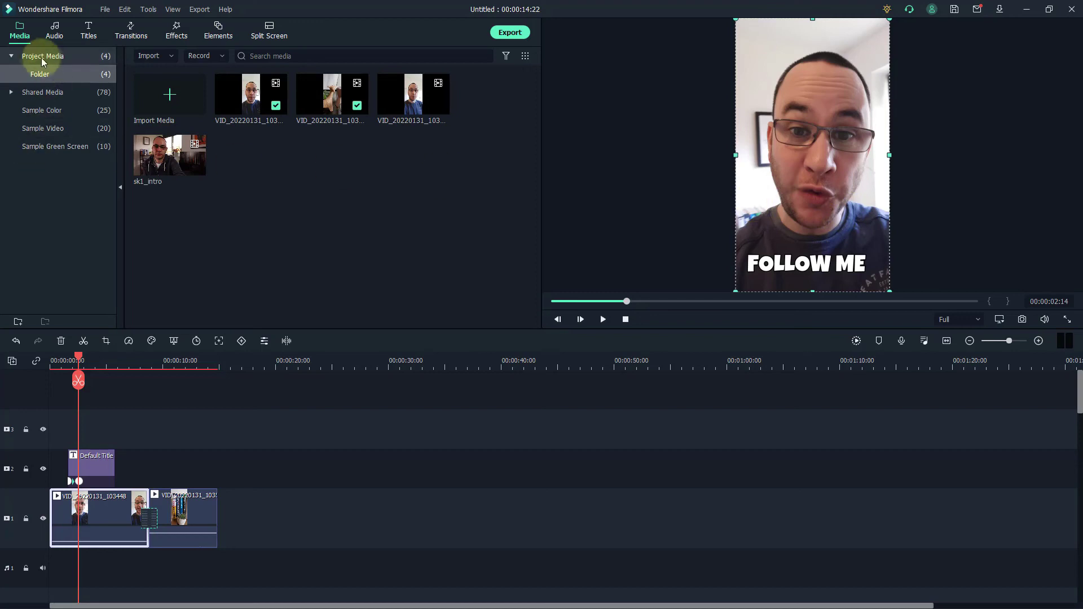
{"action": "left_click", "coordinate": [63, 110]}
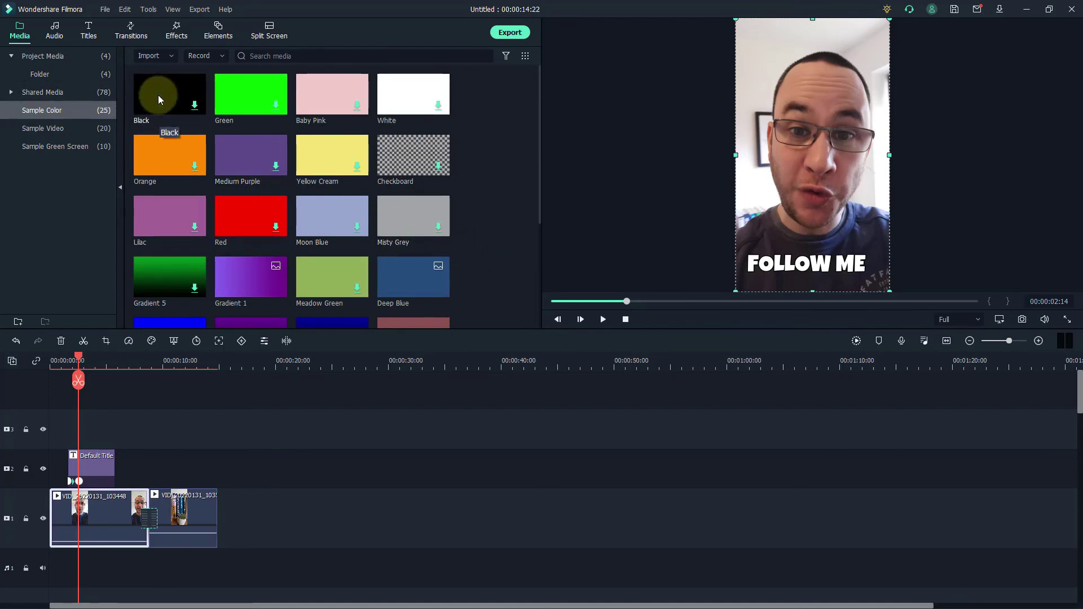
{"action": "left_click", "coordinate": [240, 155]}
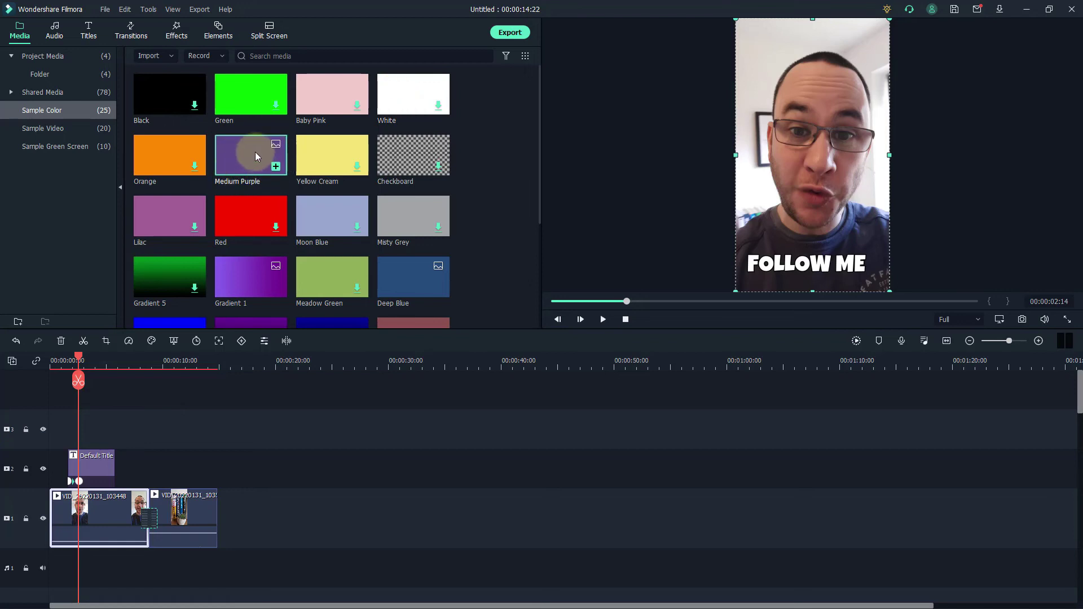
{"action": "left_click_drag", "start_coordinate": [255, 150], "coordinate": [51, 428]}
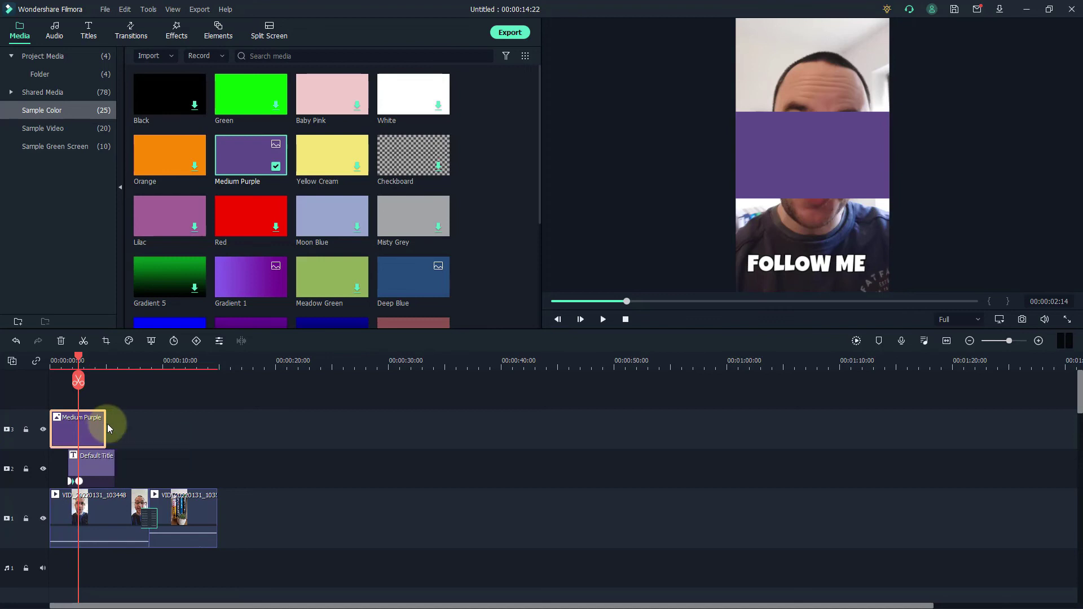
{"action": "left_click_drag", "start_coordinate": [107, 429], "coordinate": [150, 434]}
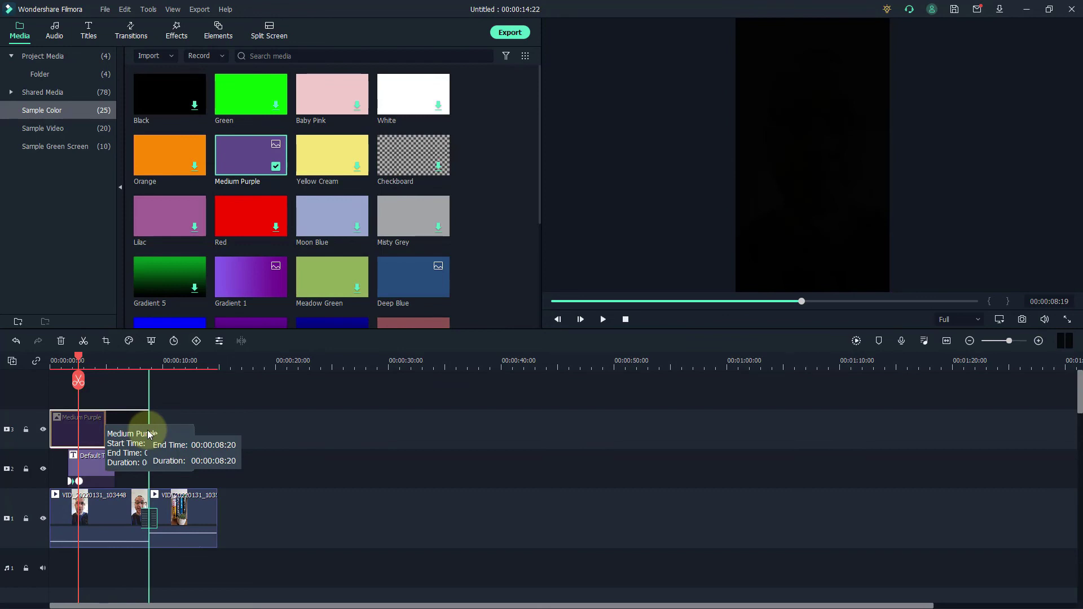
{"action": "left_click_drag", "start_coordinate": [149, 434], "coordinate": [146, 434]}
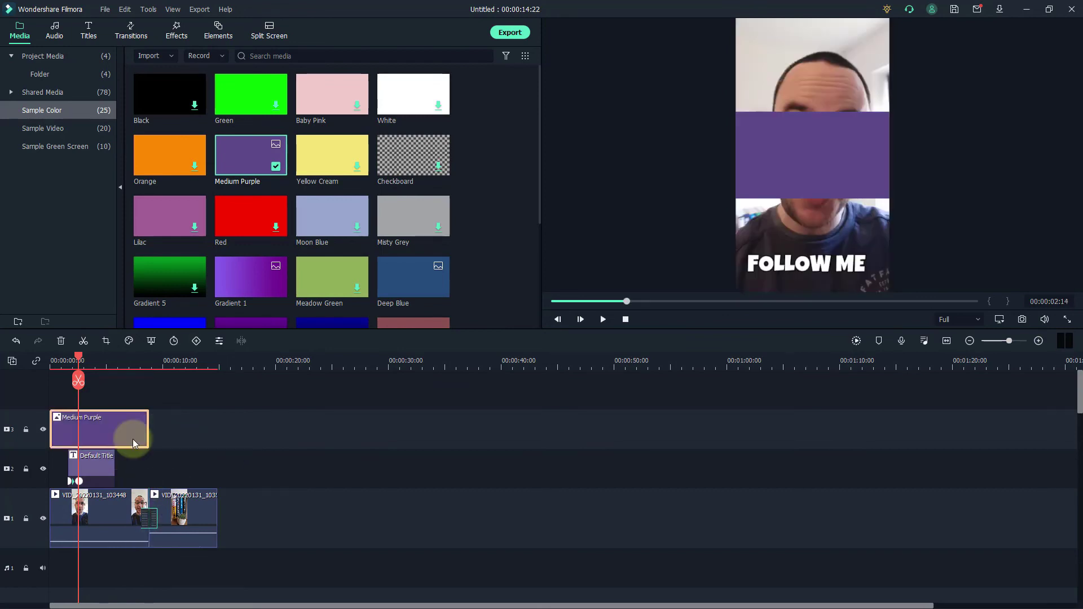
- Move the Medium Purple rectangle straight down to cover the lower edge of the portrait frame
{"action": "left_click", "coordinate": [814, 130]}
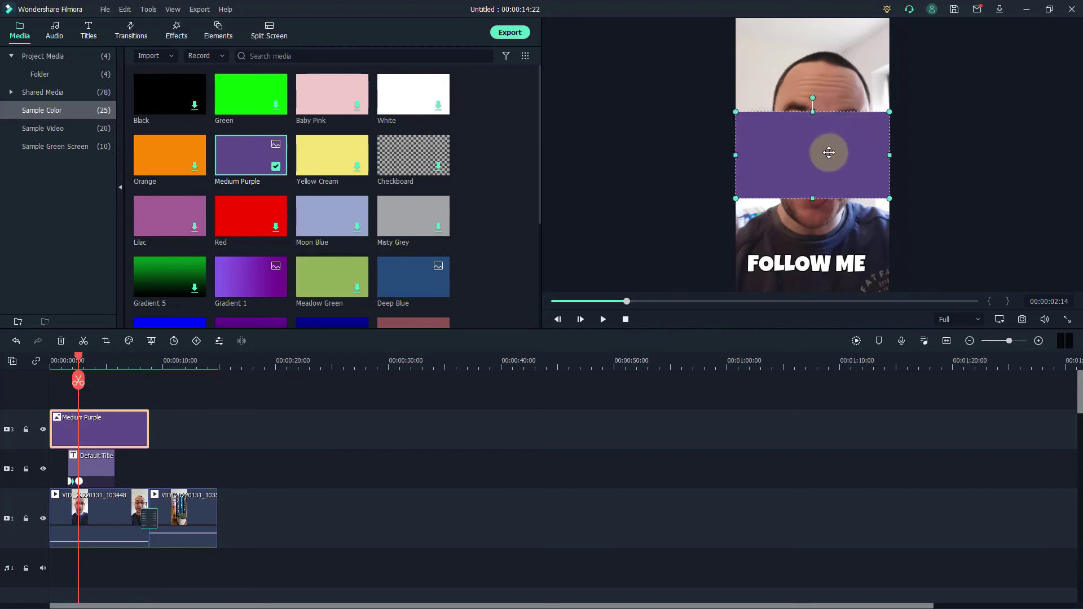
{"action": "left_click_drag", "start_coordinate": [825, 131], "coordinate": [826, 248]}
{"action": "left_click_drag", "start_coordinate": [826, 252], "coordinate": [825, 258]}
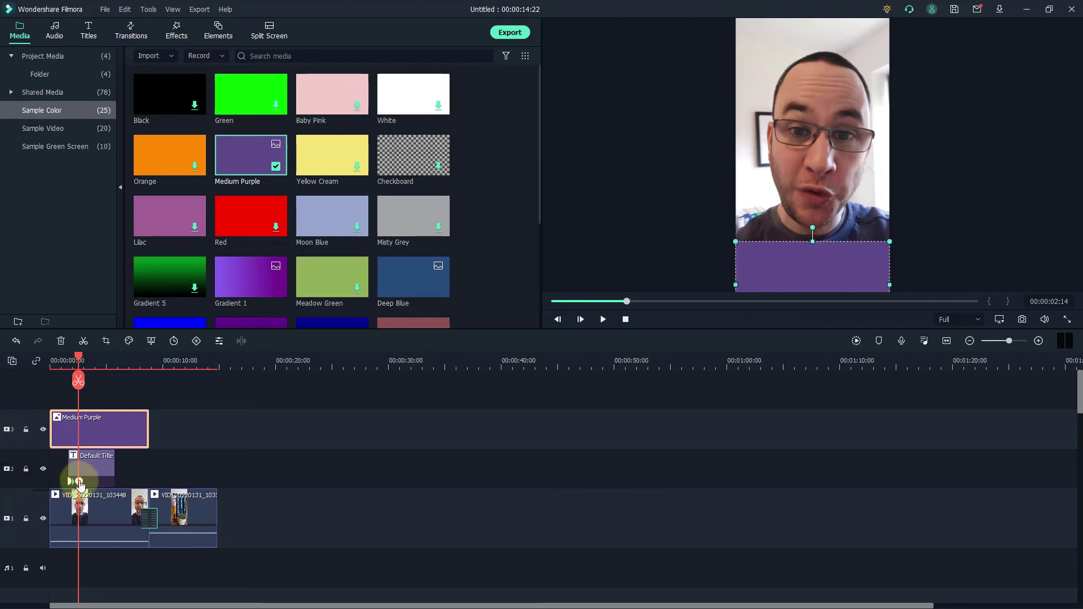
- Move the FOLLOW ME title up to video track 4 so it sits above the Medium Purple clip, keeping its start time
{"action": "left_click", "coordinate": [98, 366]}
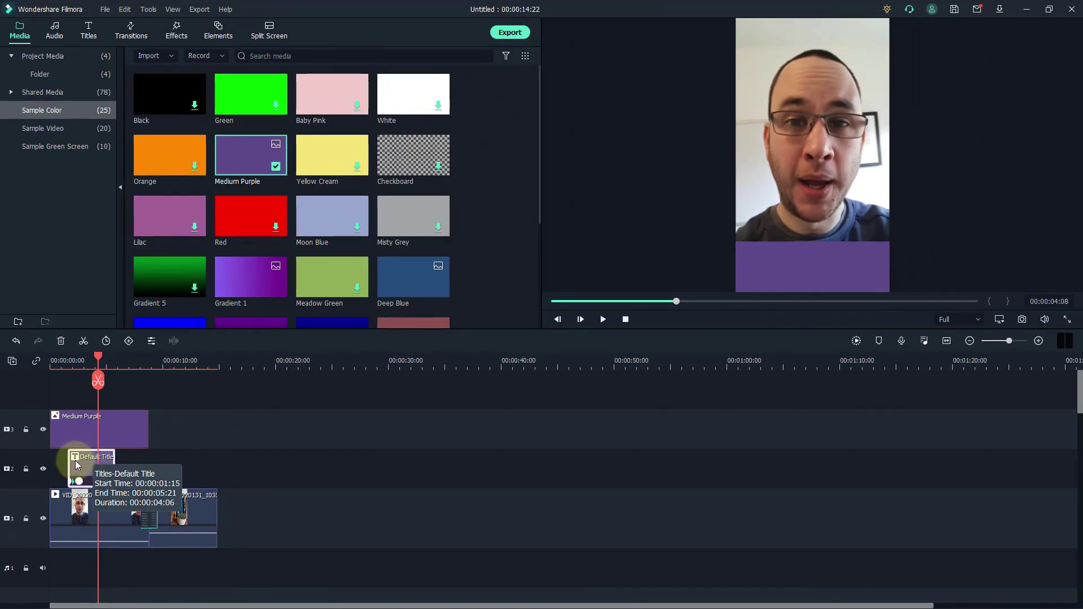
{"action": "left_click_drag", "start_coordinate": [80, 459], "coordinate": [87, 395]}
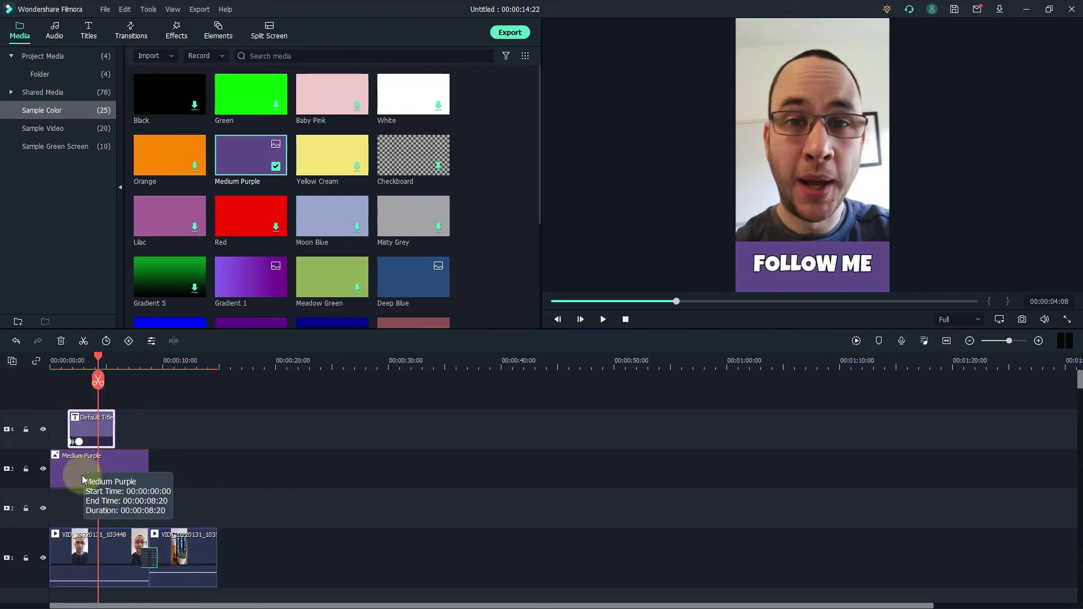
{"action": "left_click", "coordinate": [830, 262]}
{"action": "left_click", "coordinate": [319, 443]}
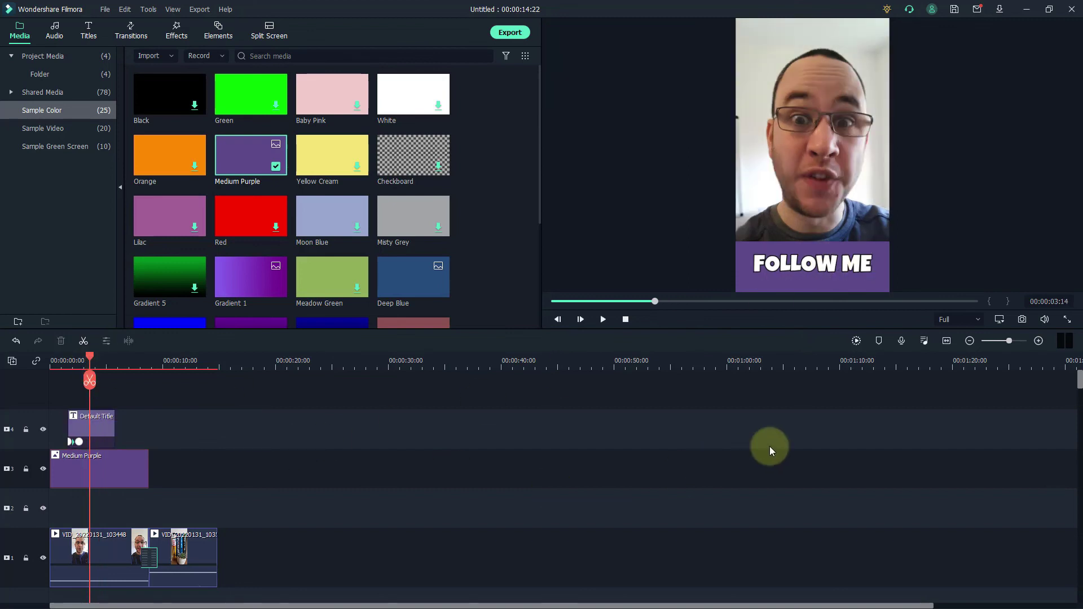
{"action": "left_click", "coordinate": [747, 280]}
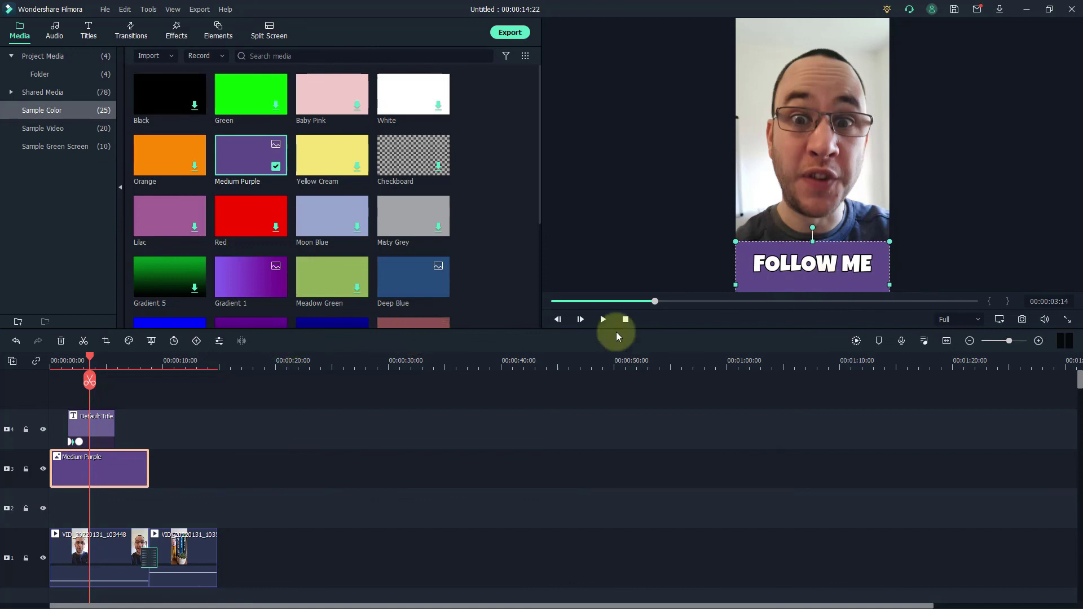
- Copy the FOLLOW ME title and paste the duplicate on video track 4 at 00:00:06:13
{"action": "left_click", "coordinate": [95, 424]}
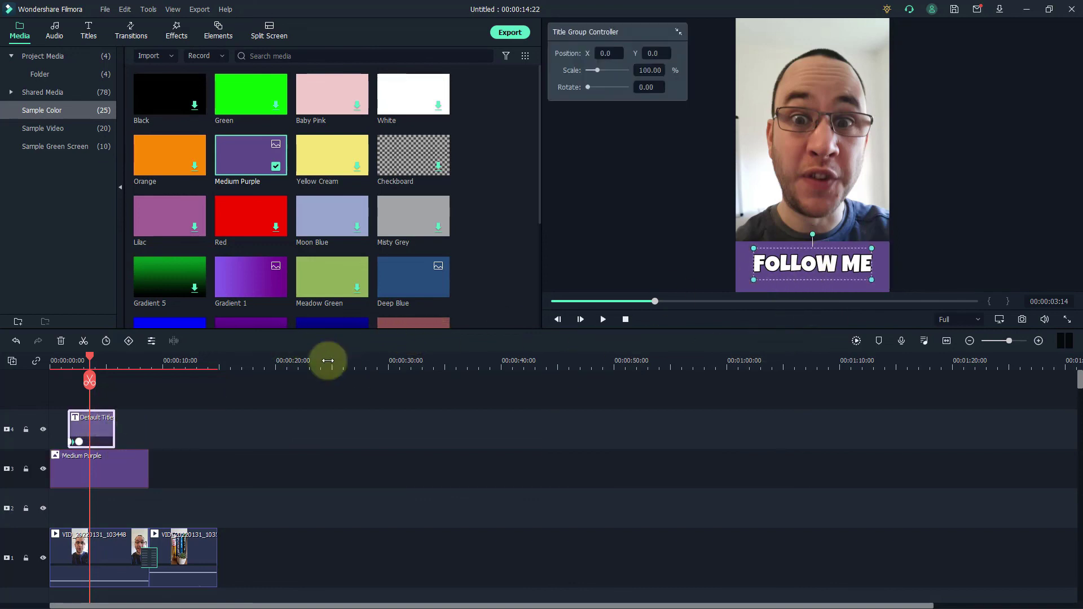
{"action": "right_click", "coordinate": [97, 424]}
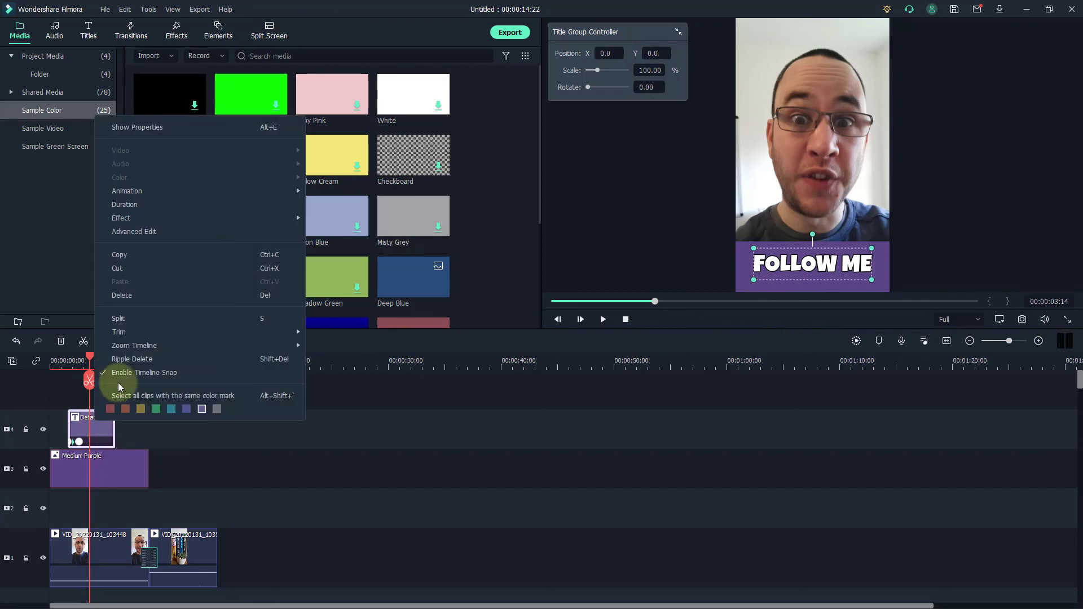
{"action": "left_click", "coordinate": [149, 254]}
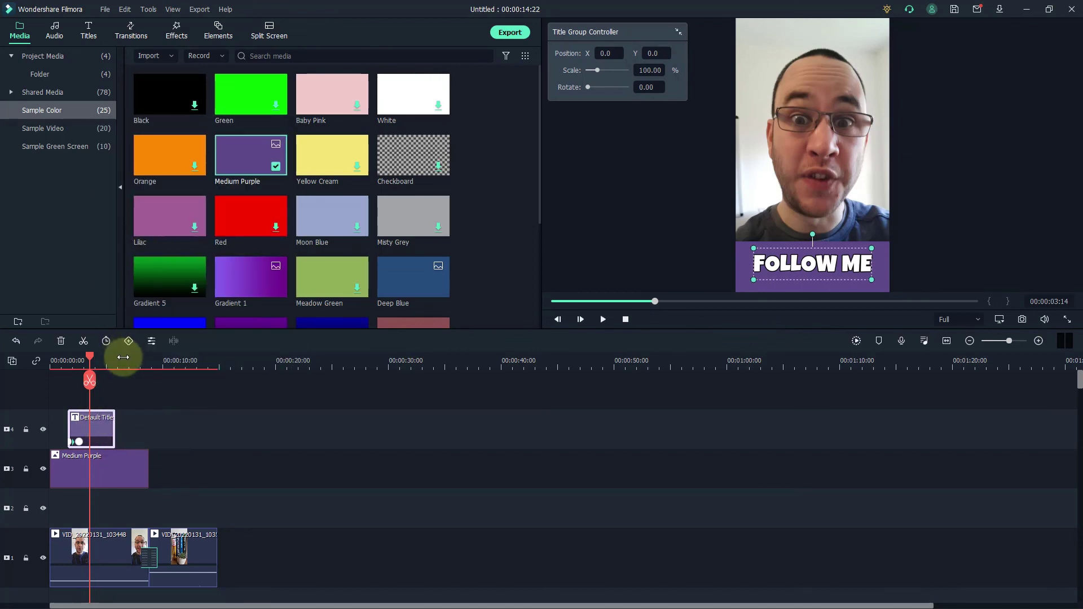
{"action": "left_click", "coordinate": [124, 356]}
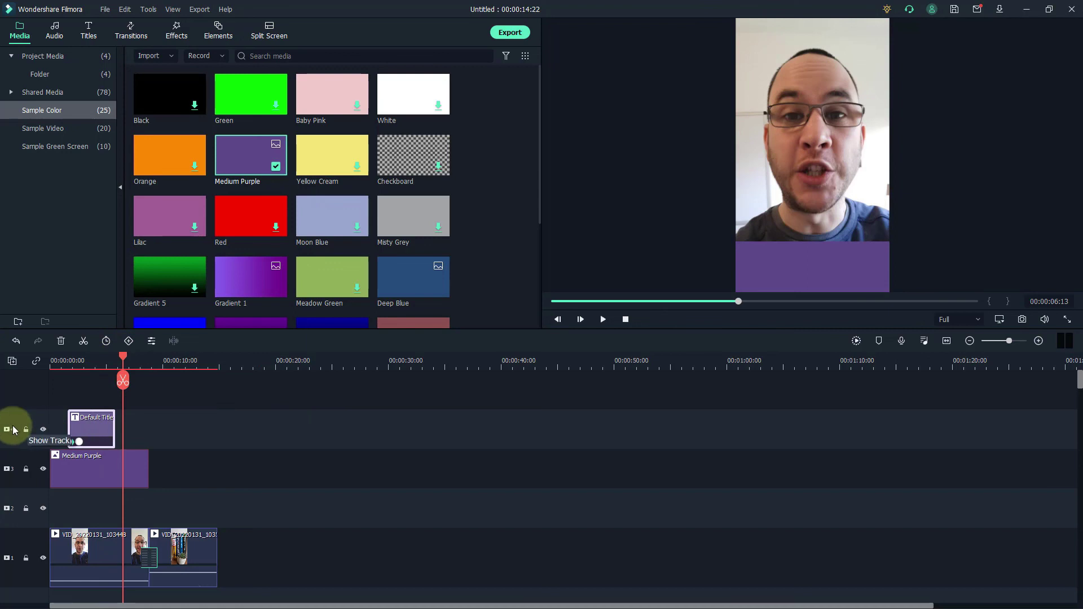
{"action": "right_click", "coordinate": [140, 420]}
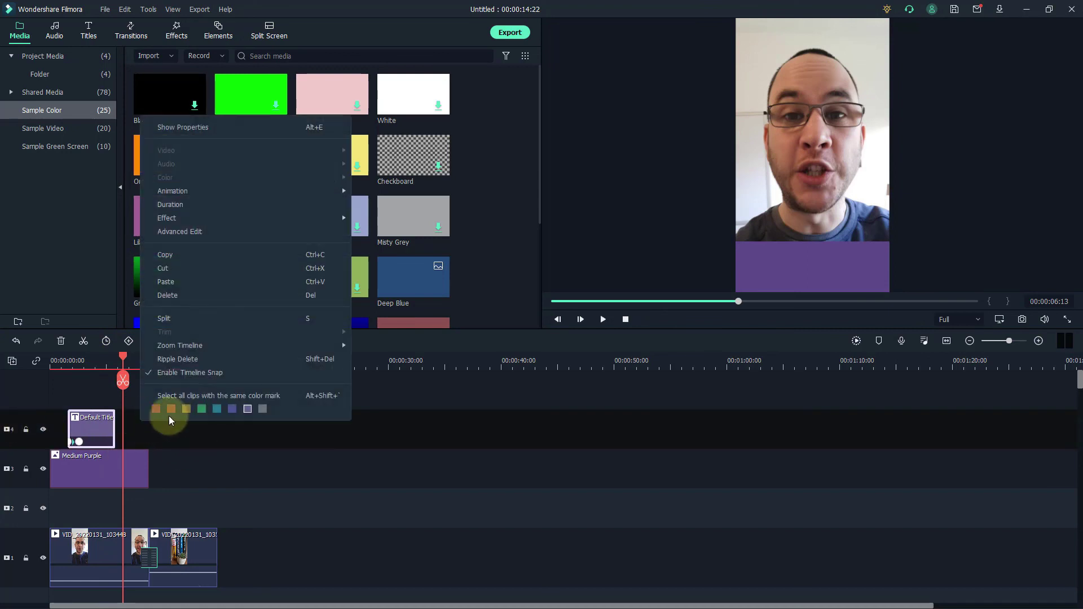
{"action": "left_click", "coordinate": [175, 275]}
- Change the text of the duplicated title on video track 4 to "Pleaseeee", checking it at 00:00:08:19
{"action": "left_click", "coordinate": [148, 369]}
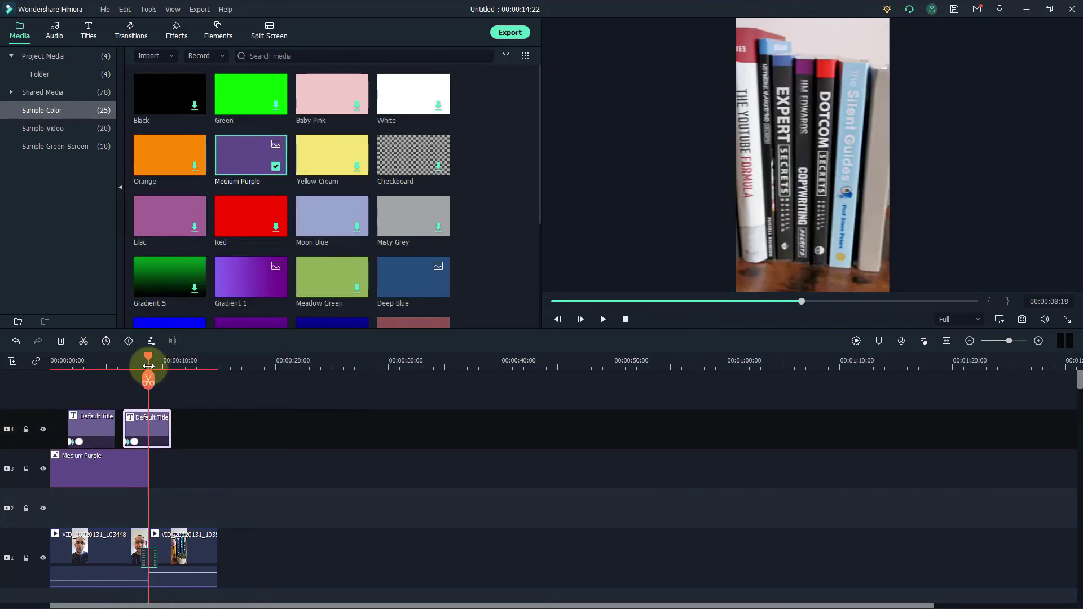
{"action": "double_click", "coordinate": [793, 260]}
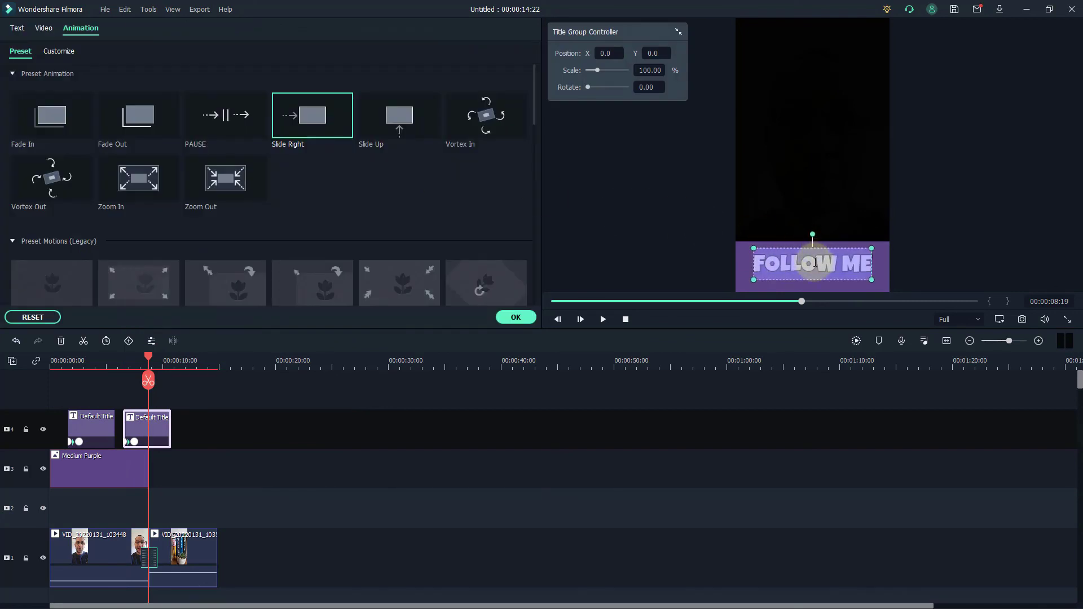
{"action": "type", "text": "Pleaseeee"}
{"action": "left_click", "coordinate": [116, 374]}
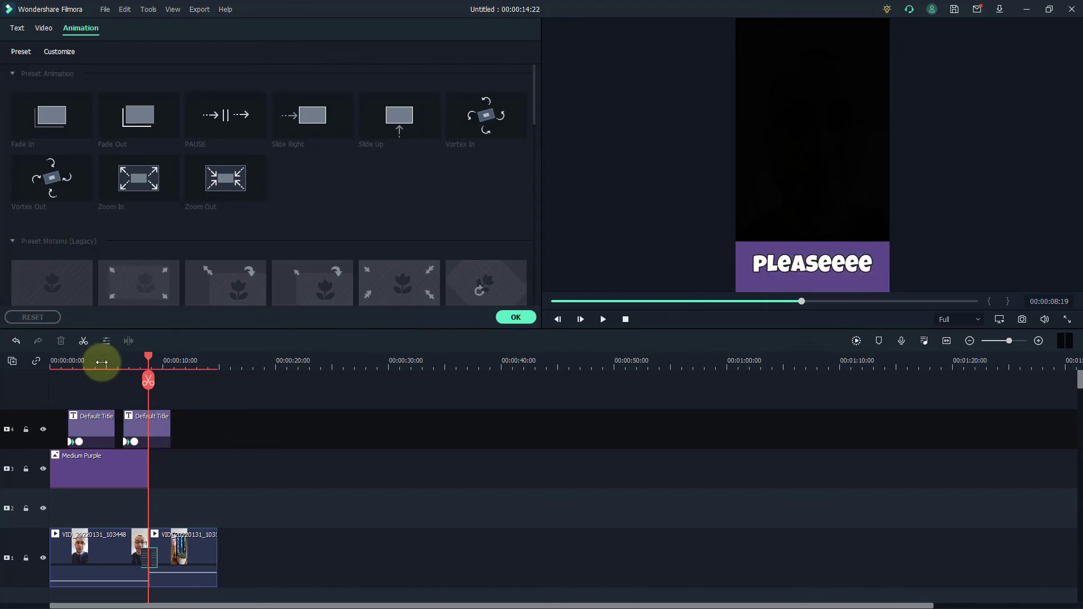
- Play back the two animated titles over the purple bar from 00:00:04:15
{"action": "left_click", "coordinate": [102, 362]}
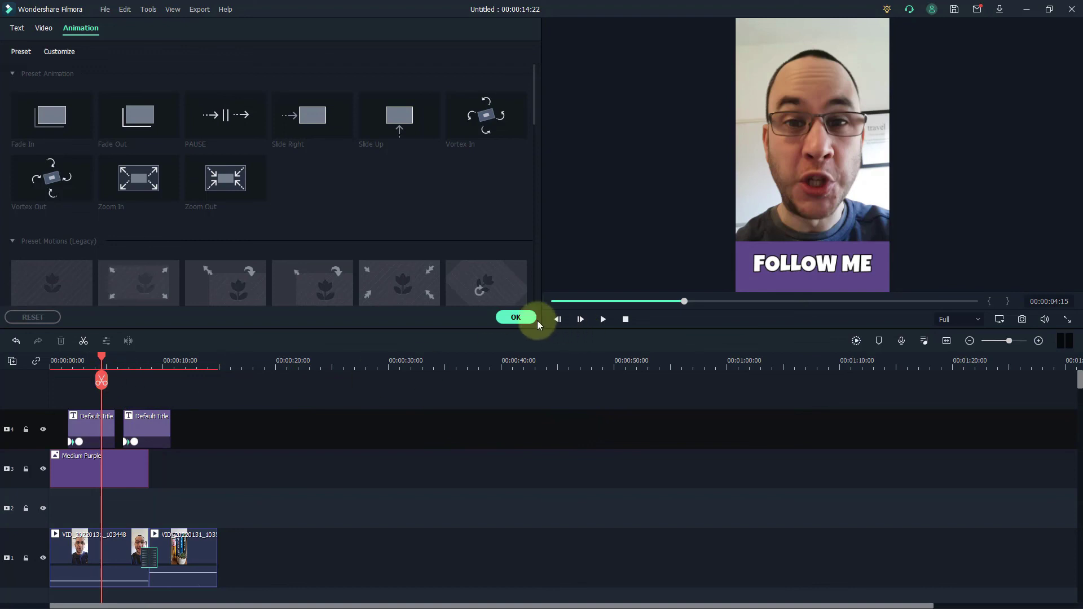
{"action": "left_click", "coordinate": [603, 320]}
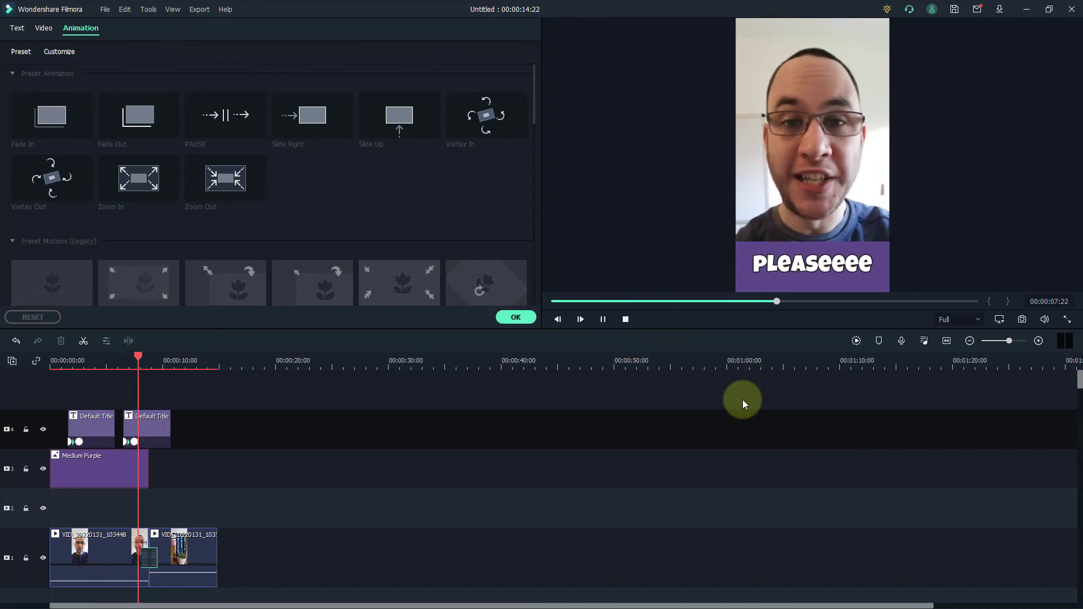
{"action": "left_click", "coordinate": [180, 365]}
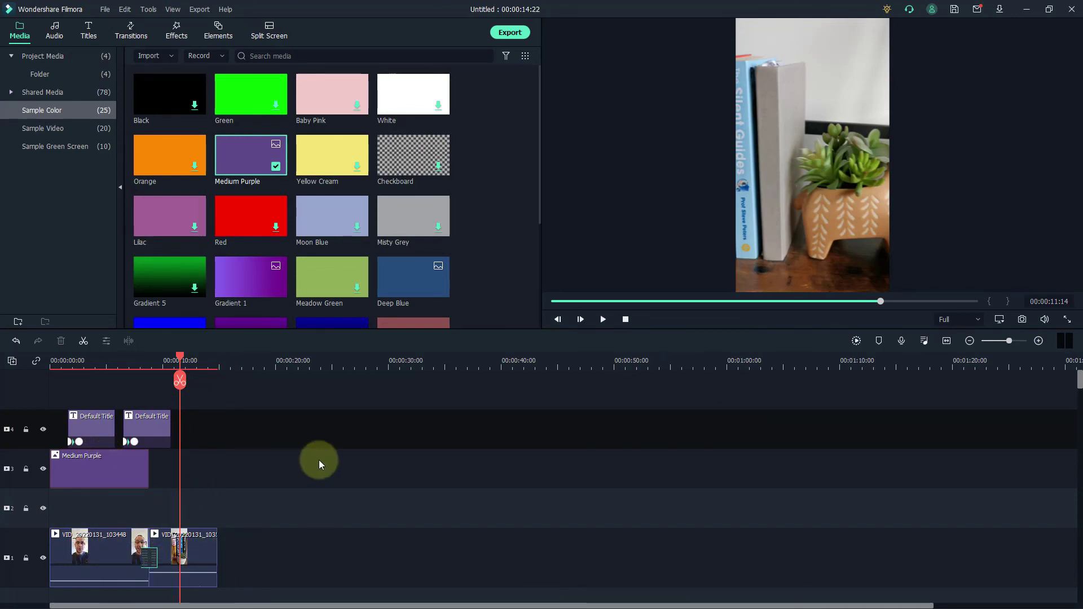
- Start a local MP4 export of the project and replace the default file name with the person's first name
{"action": "left_click", "coordinate": [79, 361]}
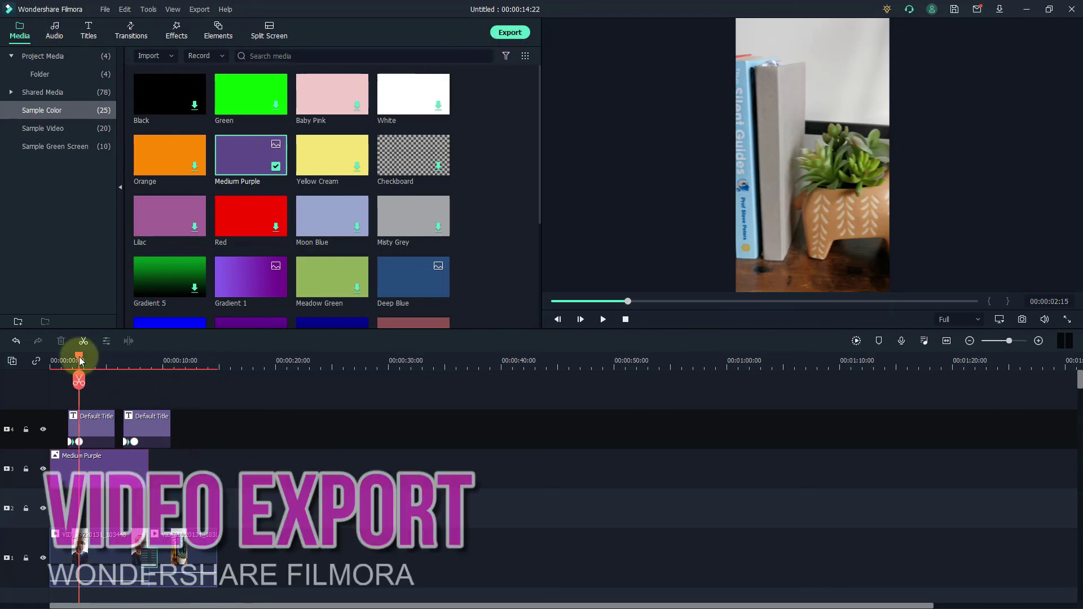
{"action": "left_click", "coordinate": [514, 36]}
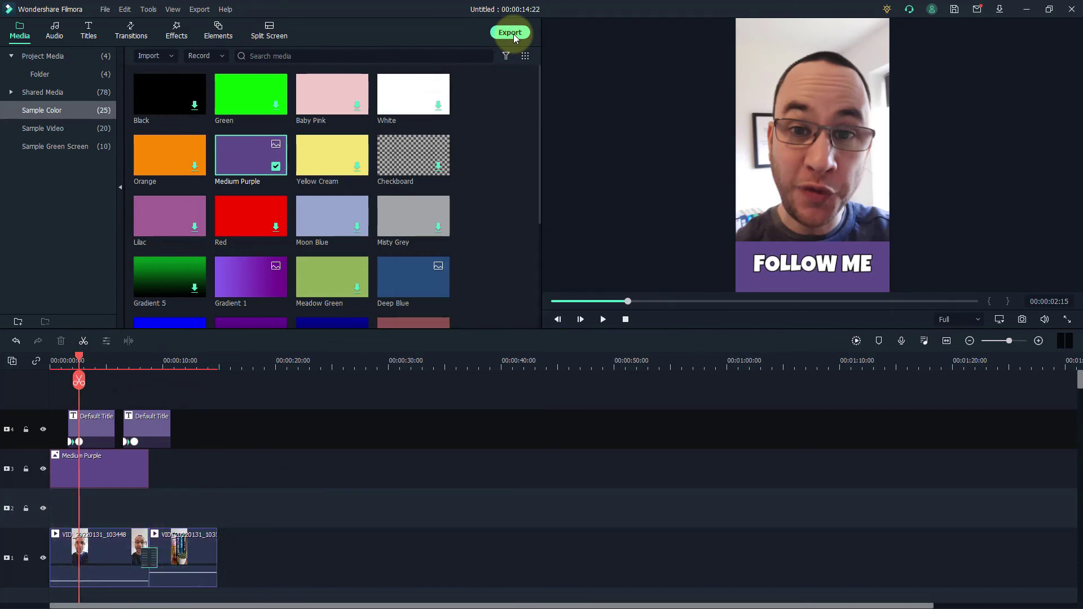
{"action": "left_click", "coordinate": [506, 189]}
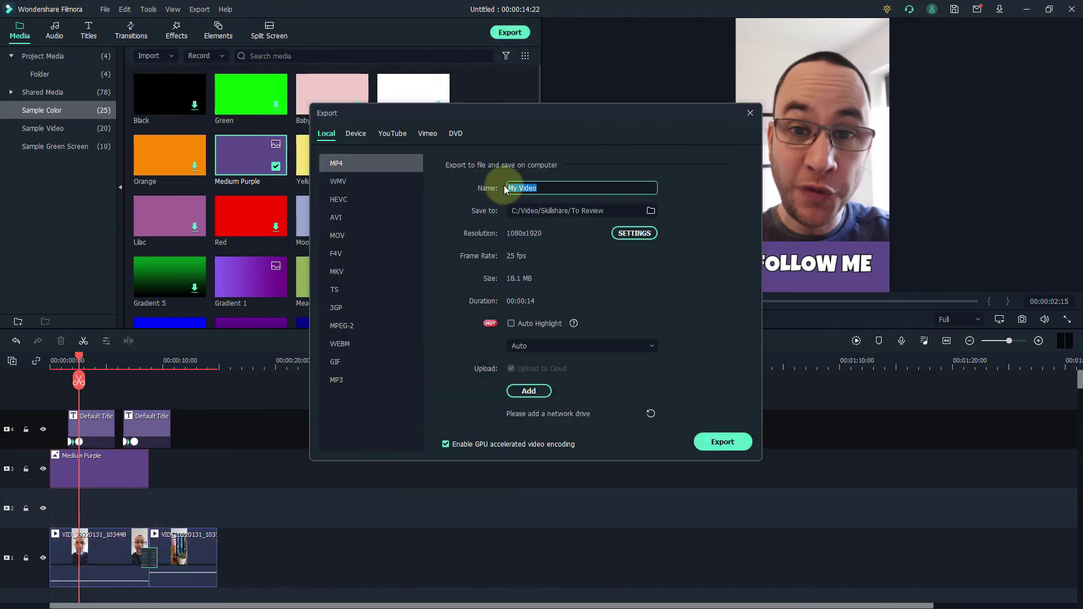
{"action": "type", "text": "jon"}
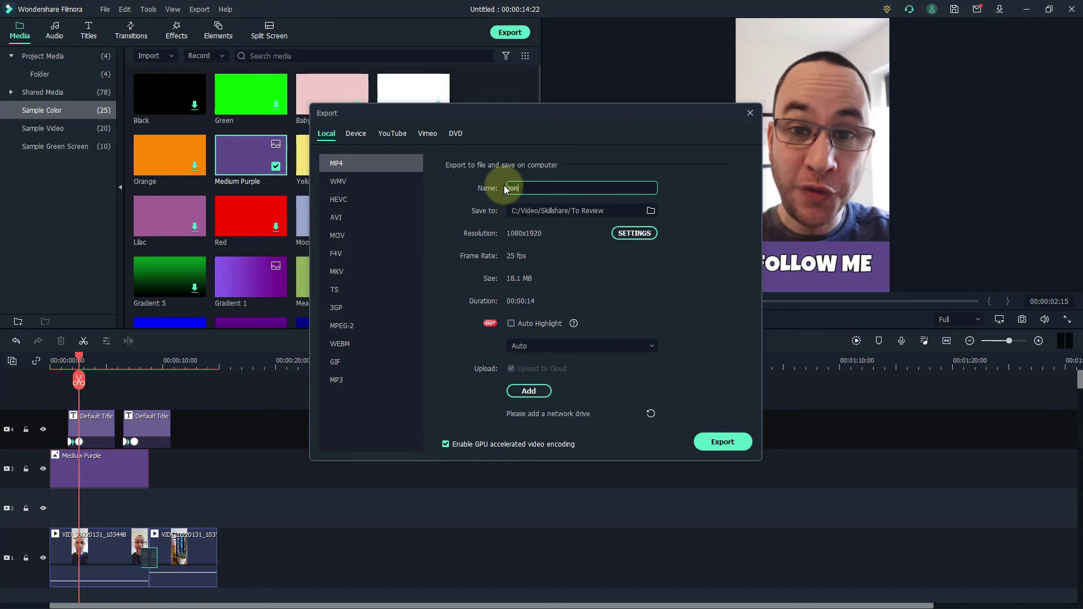